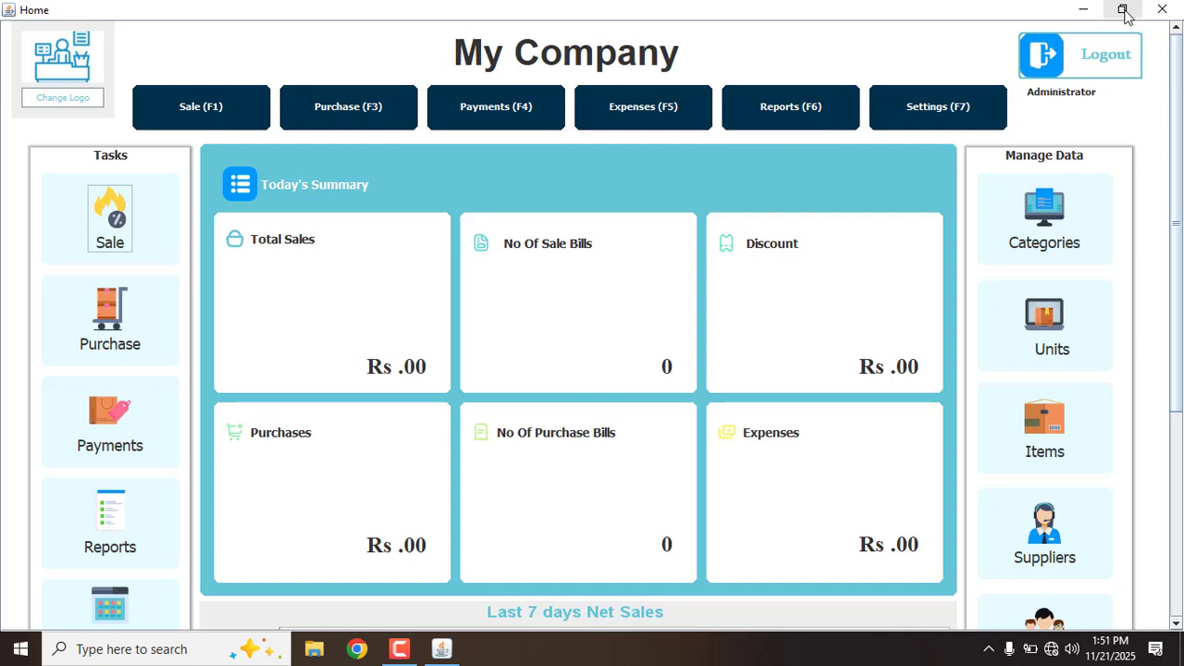
Rename the company to 'Ahsan Electric Store', add its address and phone number, and save
{"action": "left_click_drag", "start_coordinate": [1173, 175], "coordinate": [1180, 139]}
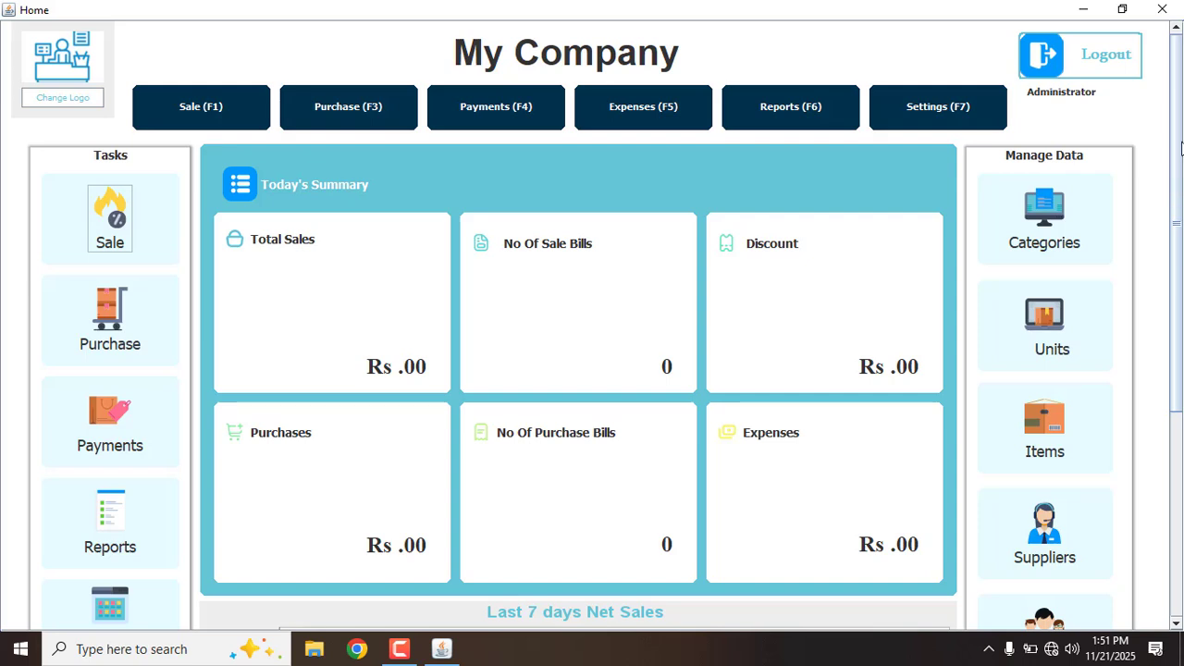
{"action": "left_click", "coordinate": [954, 104]}
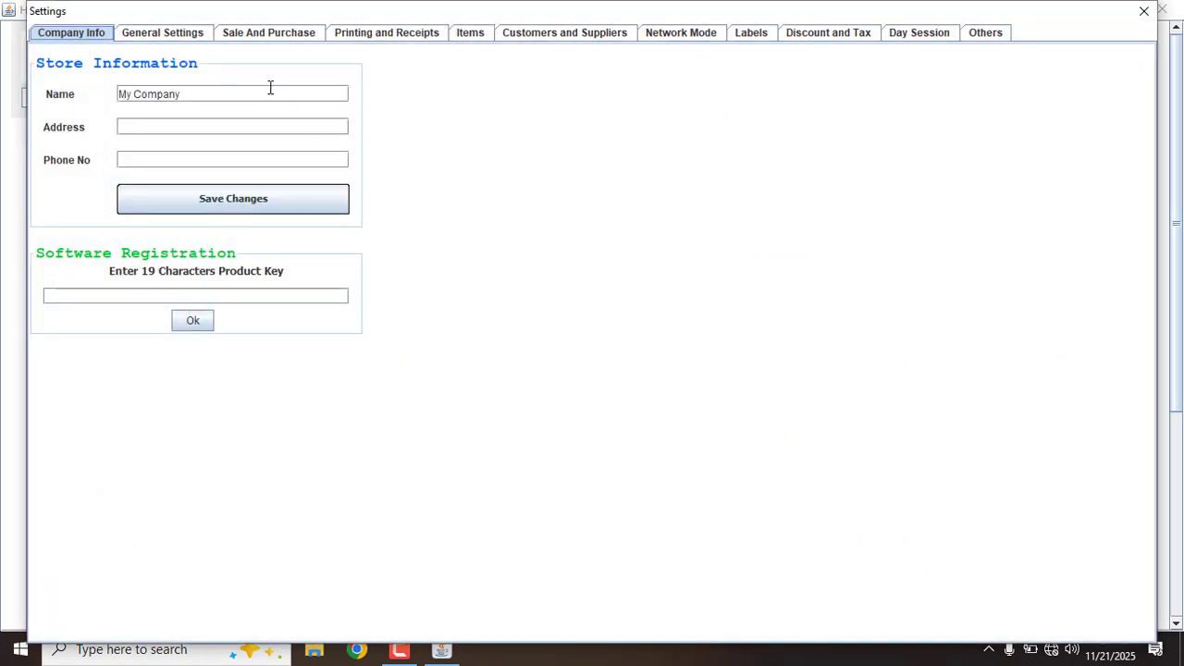
{"action": "left_click", "coordinate": [264, 89]}
{"action": "key", "text": "BackSpace"}
{"action": "key", "text": "BackSpace"}
{"action": "key", "text": "BackSpace"}
{"action": "key", "text": "BackSpace"}
{"action": "key", "text": "BackSpace"}
{"action": "key", "text": "BackSpace"}
{"action": "key", "text": "BackSpace"}
{"action": "key", "text": "BackSpace"}
{"action": "key", "text": "BackSpace"}
{"action": "key", "text": "BackSpace"}
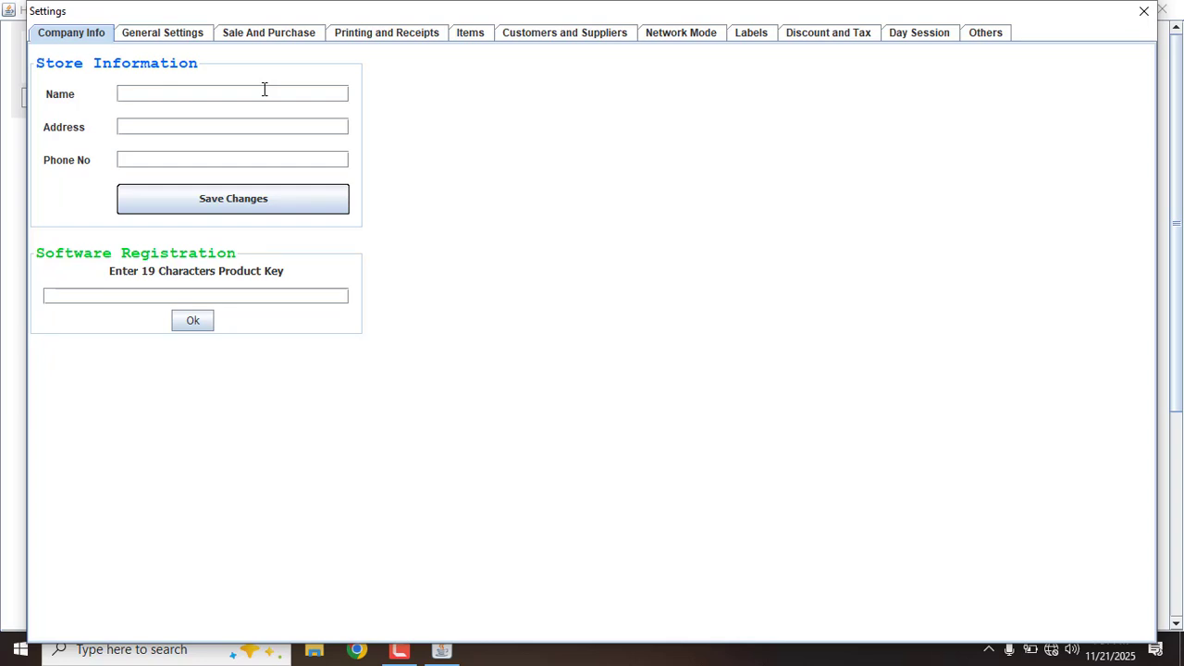
{"action": "type", "text": "Ahsan Electric Store"}
{"action": "key", "text": "Tab"}
{"action": "type", "text": "abc xyz"}
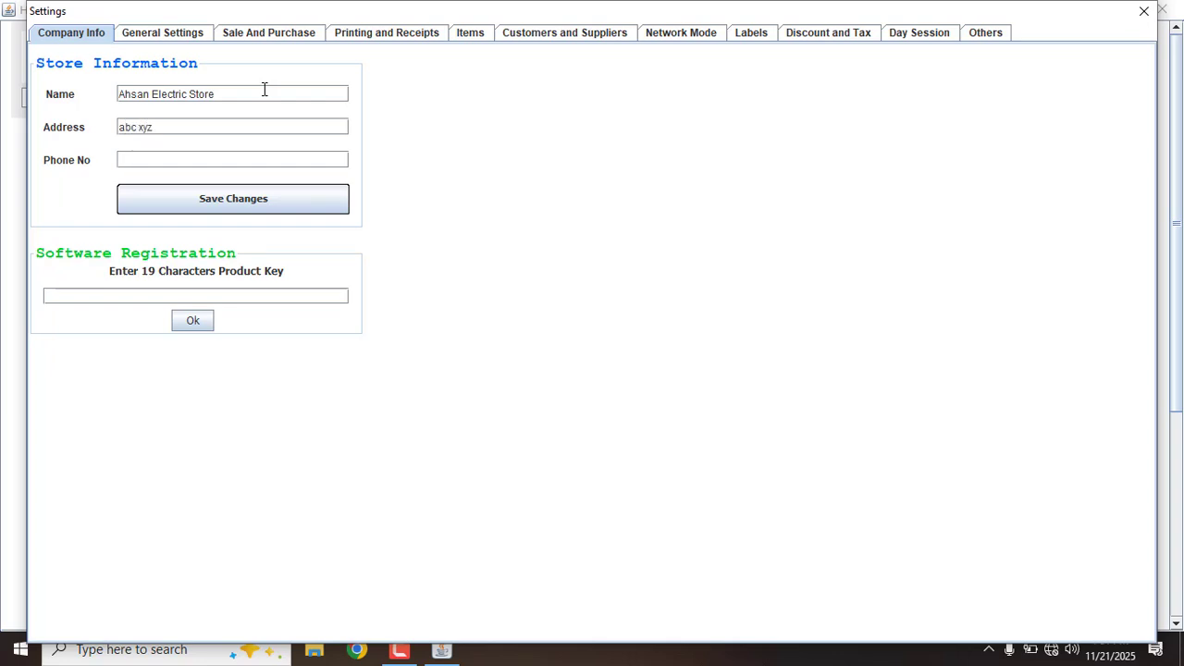
{"action": "left_click", "coordinate": [198, 205]}
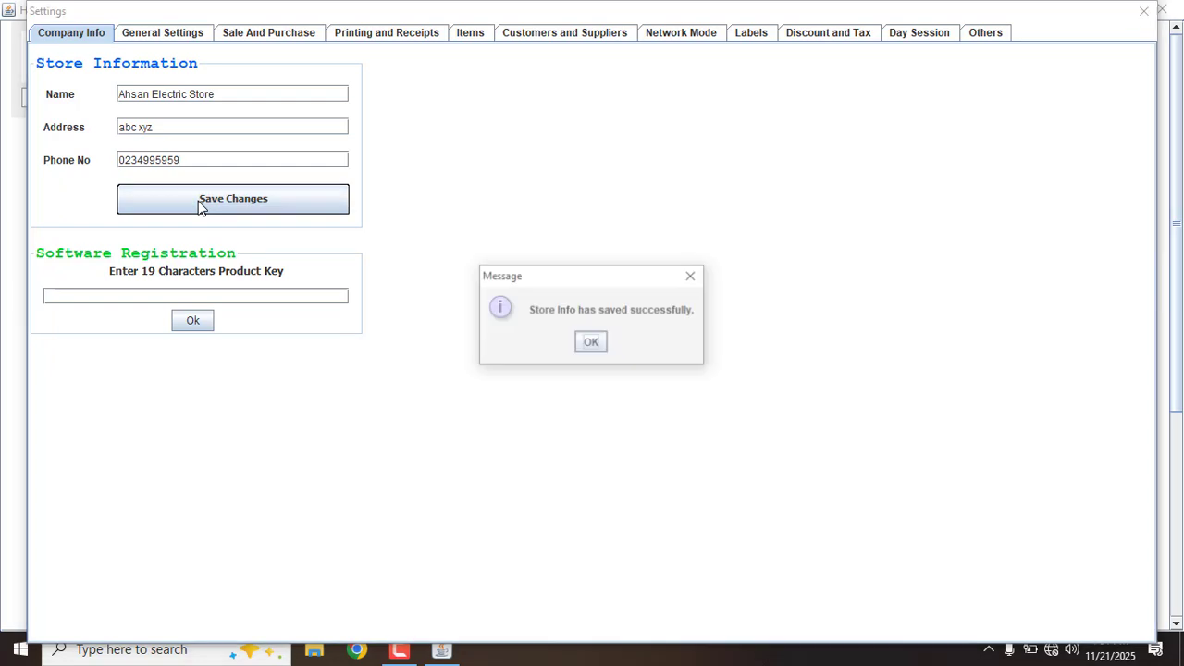
{"action": "left_click", "coordinate": [592, 342]}
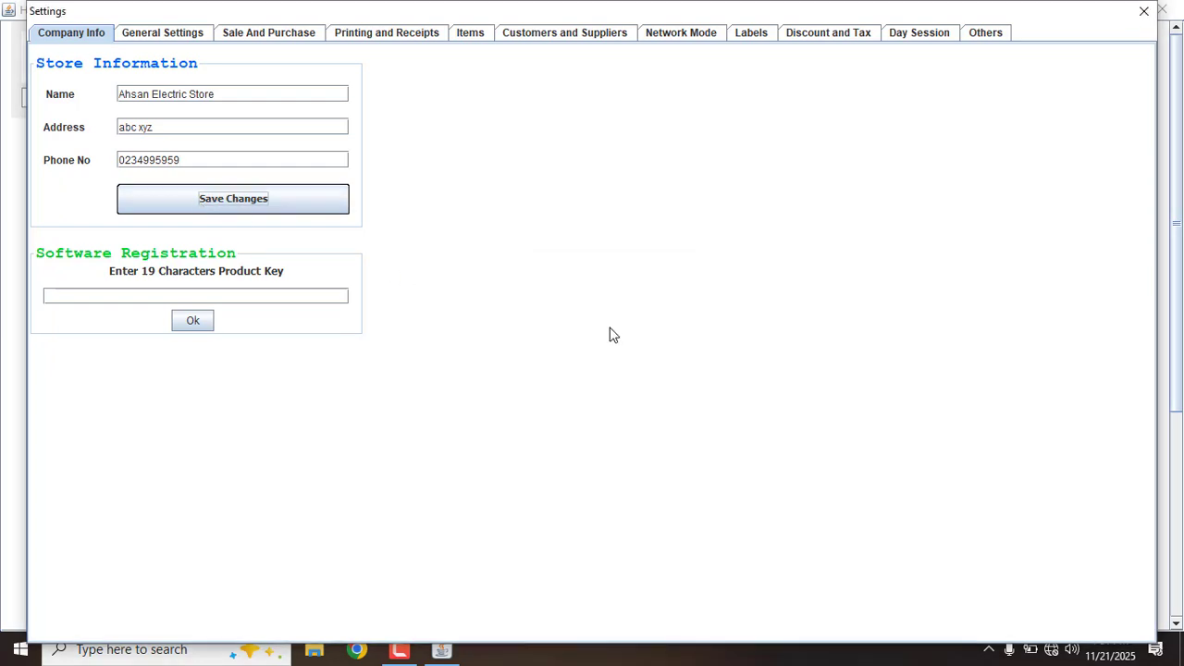
{"action": "left_click", "coordinate": [1145, 12]}
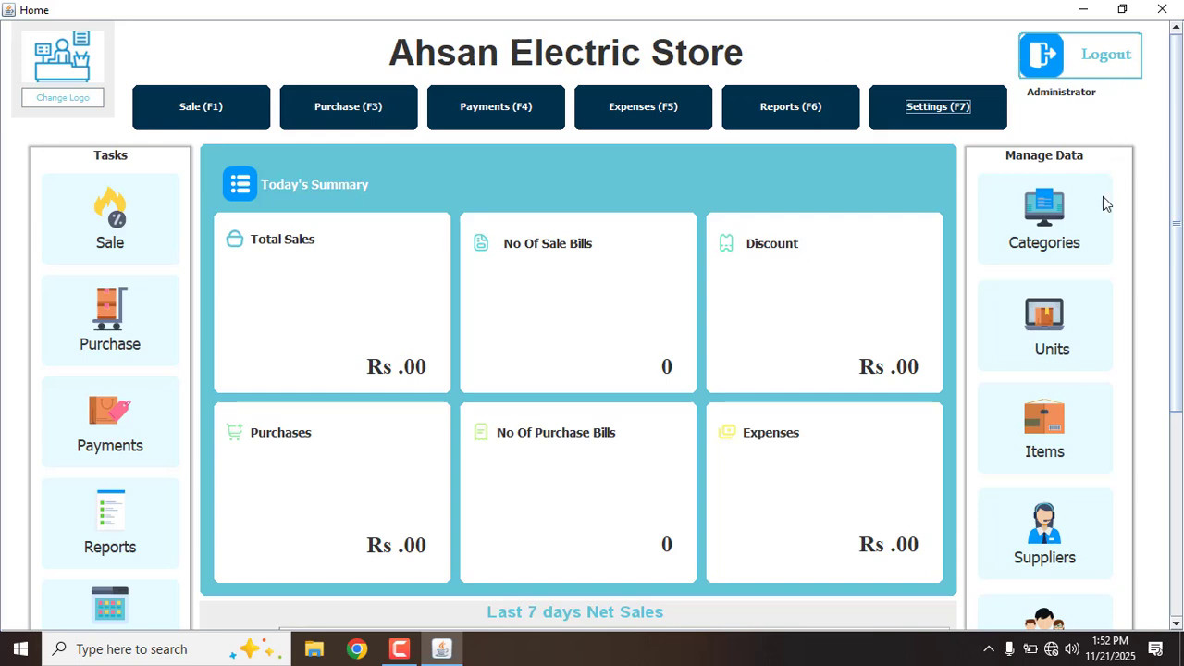
After a look at Categories, add the units PCS and PCK, then go to Items
{"action": "left_click", "coordinate": [1084, 239]}
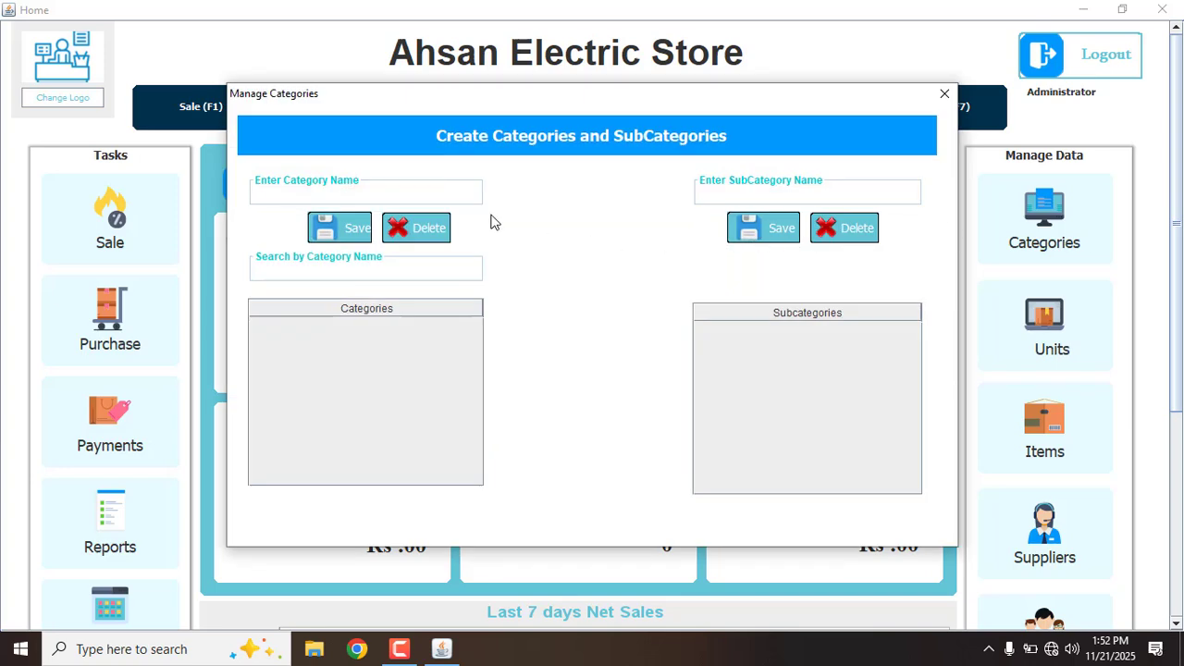
{"action": "left_click", "coordinate": [945, 96]}
{"action": "left_click", "coordinate": [1028, 336]}
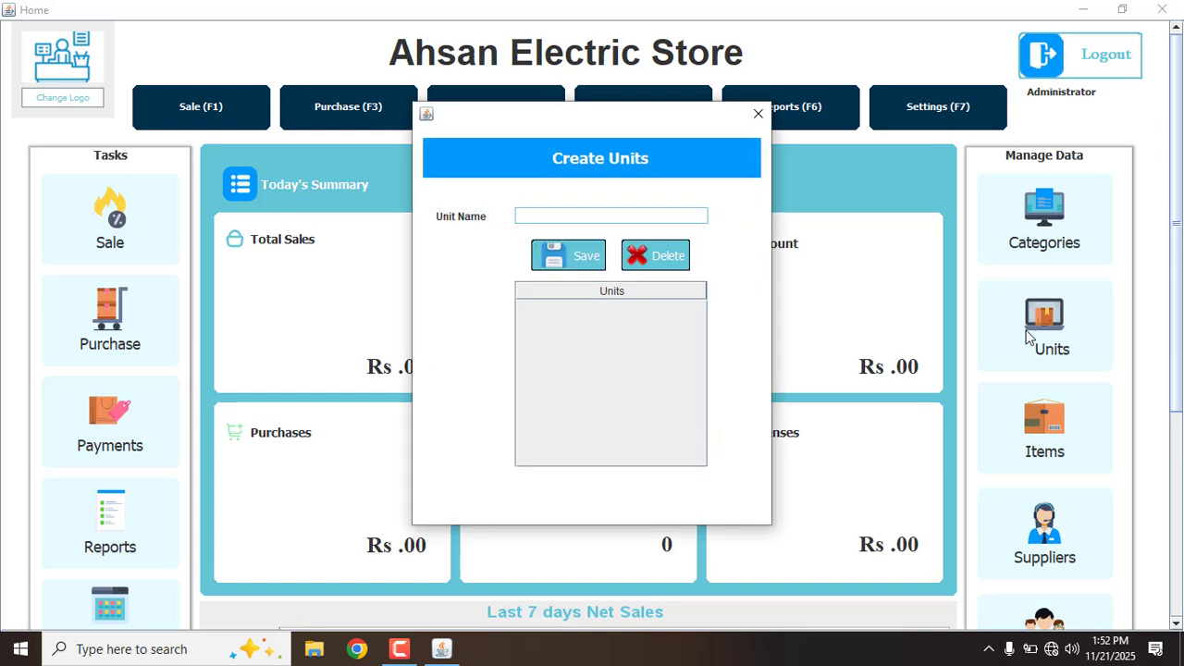
{"action": "type", "text": "PCS"}
{"action": "left_click", "coordinate": [568, 256]}
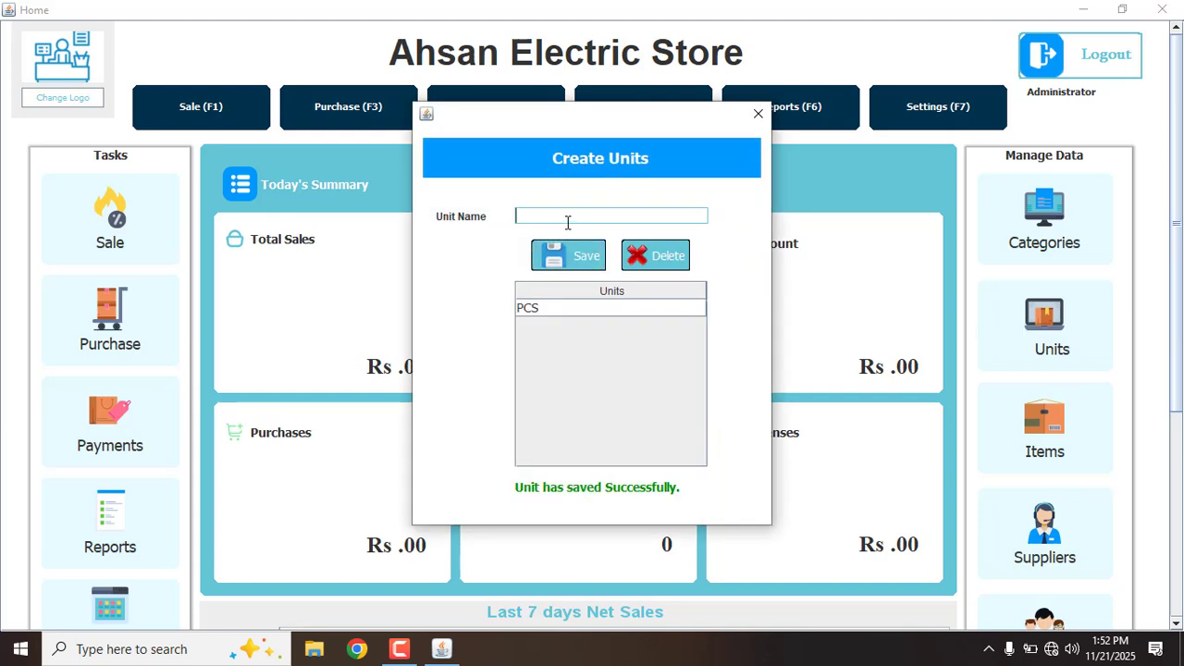
{"action": "type", "text": "PCK"}
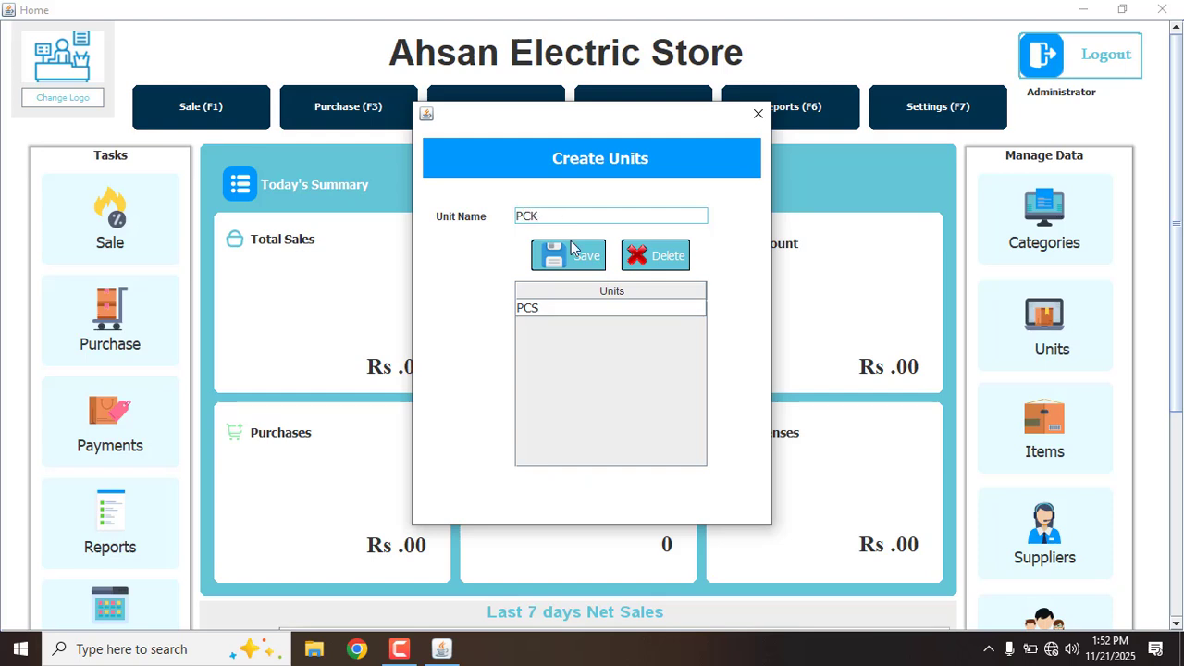
{"action": "left_click", "coordinate": [571, 246]}
{"action": "left_click", "coordinate": [758, 114]}
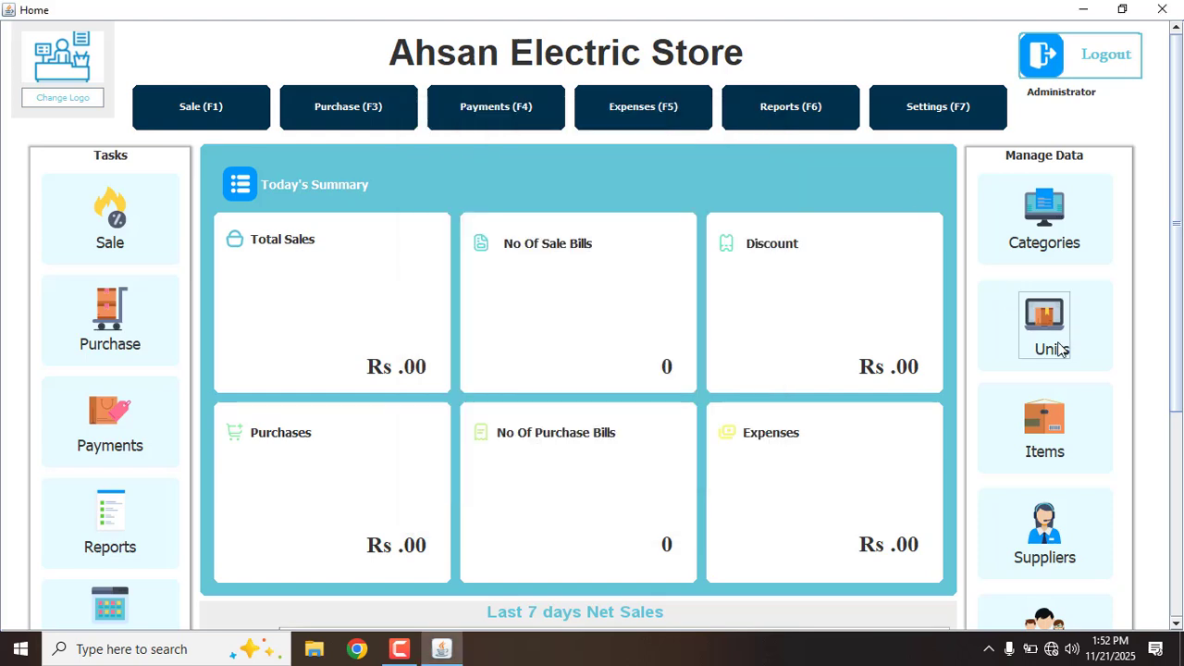
{"action": "left_click", "coordinate": [1061, 434]}
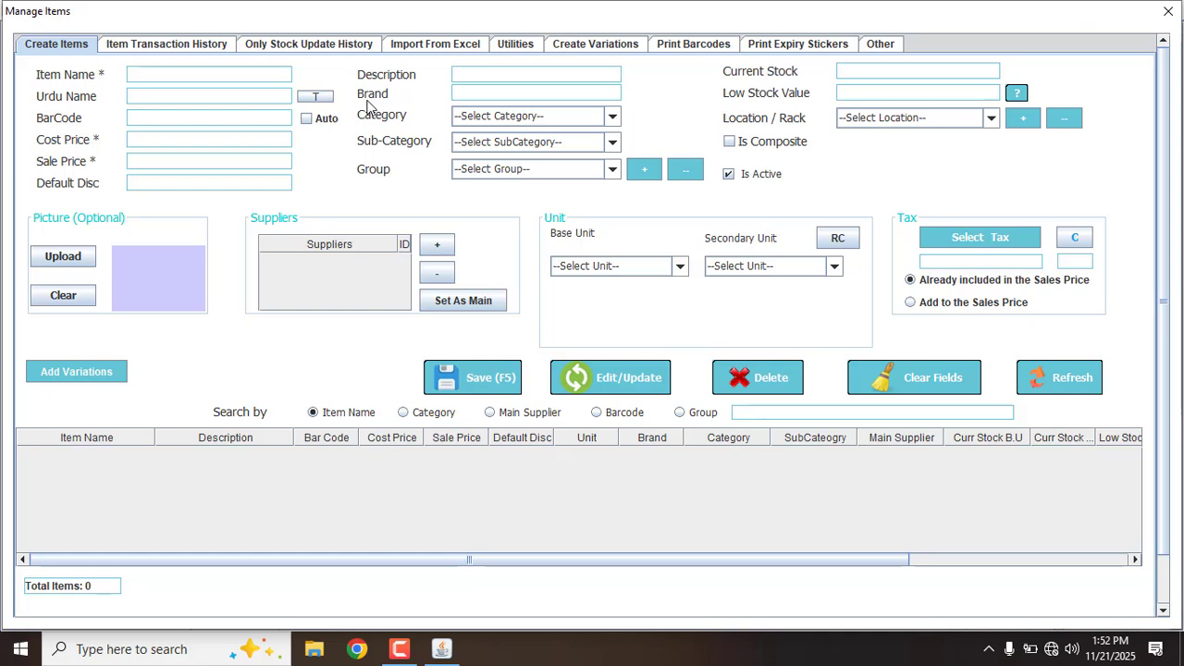
Add item '18 W LED Bulb' with cost 100, sale price 160, stock 40, unit PCS
{"action": "type", "text": "18 W  LED Bulb"}
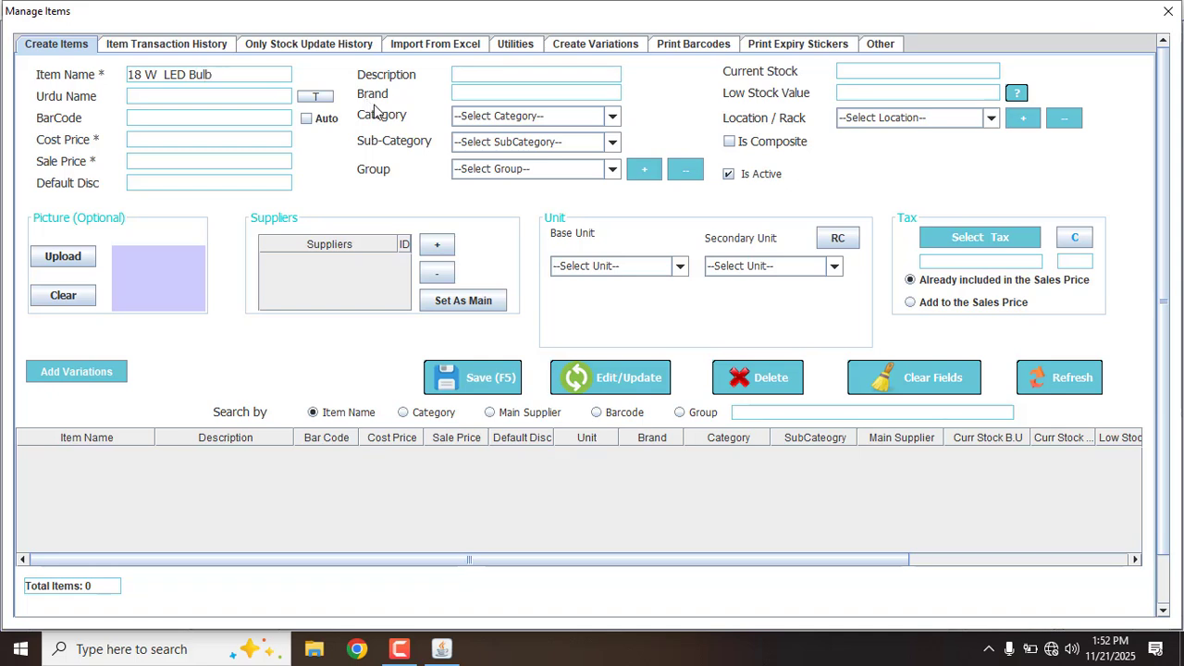
{"action": "left_click", "coordinate": [251, 139]}
{"action": "type", "text": "100"}
{"action": "type", "text": "160"}
{"action": "type", "text": "40"}
{"action": "left_click", "coordinate": [583, 268]}
{"action": "left_click", "coordinate": [561, 299]}
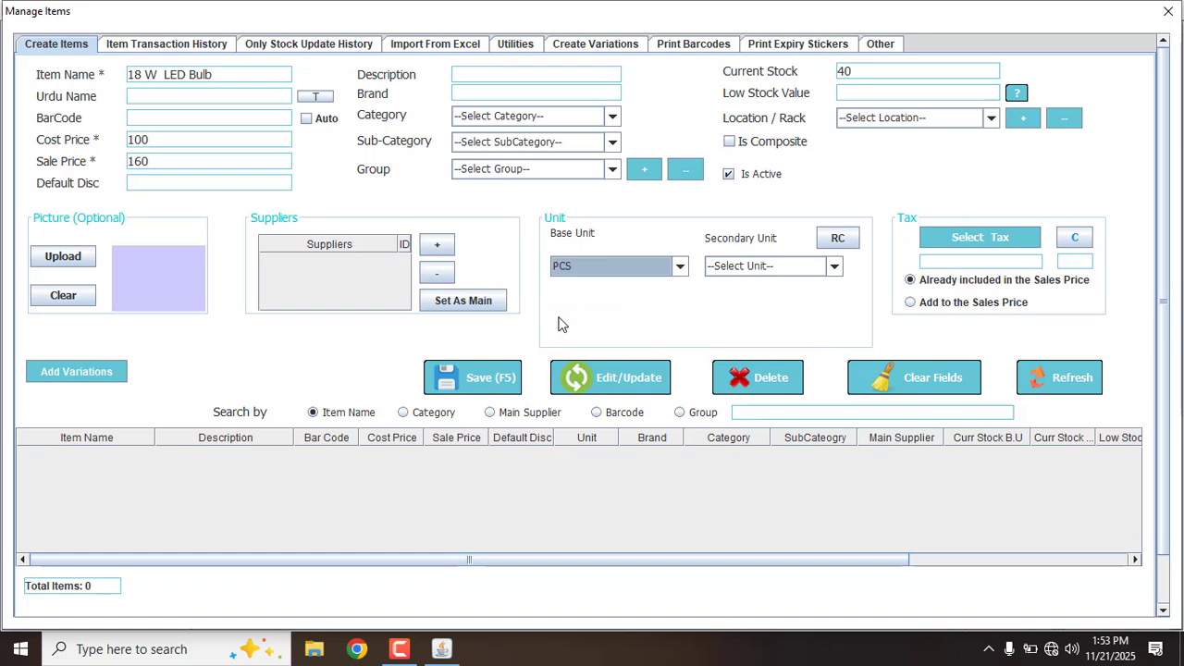
{"action": "left_click", "coordinate": [491, 379]}
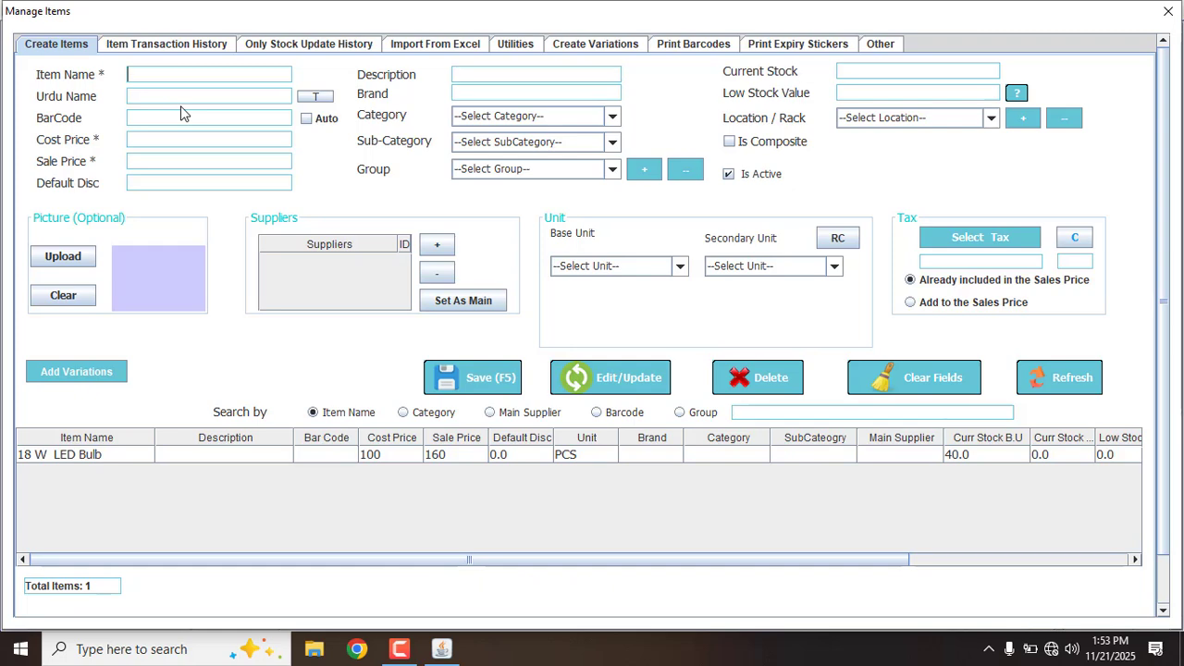
Add item '24 W Electric Bulb' with cost 120, sale price 200, stock 40, unit PCS
{"action": "type", "text": "24 W Electric Bulb"}
{"action": "key", "text": "Tab"}
{"action": "key", "text": "Tab"}
{"action": "key", "text": "Tab"}
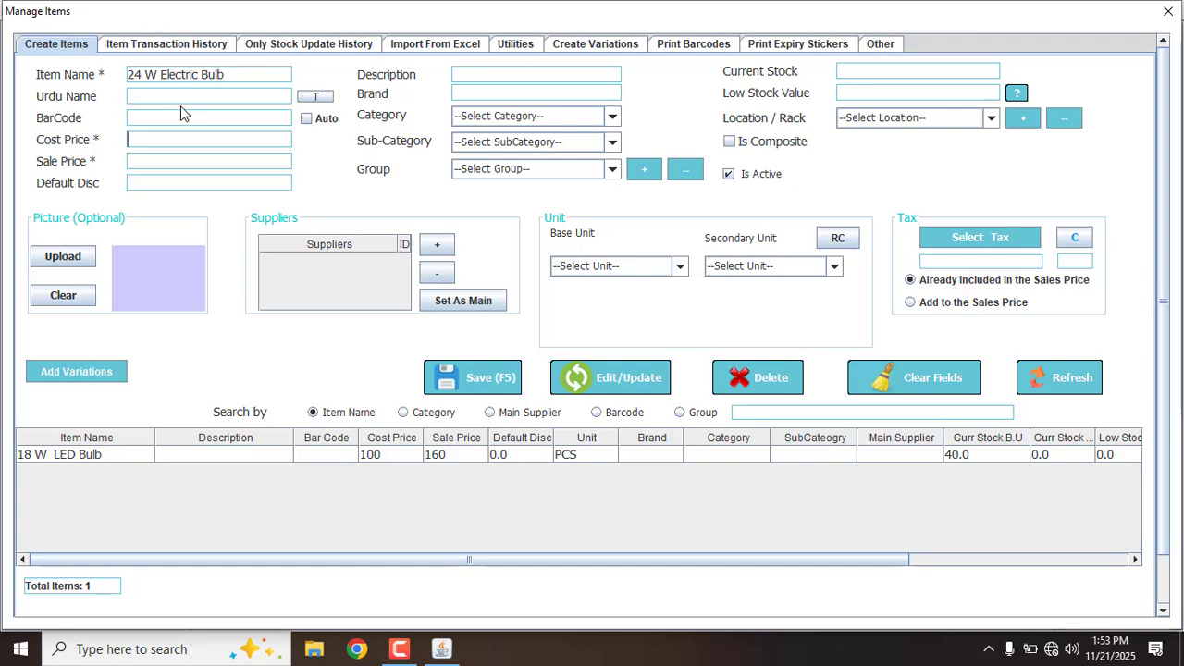
{"action": "type", "text": "120"}
{"action": "key", "text": "Tab"}
{"action": "type", "text": "200"}
{"action": "key", "text": "Tab"}
{"action": "key", "text": "Tab"}
{"action": "key", "text": "Tab"}
{"action": "key", "text": "Tab"}
{"action": "type", "text": "40"}
{"action": "left_click", "coordinate": [604, 266]}
{"action": "left_click", "coordinate": [586, 300]}
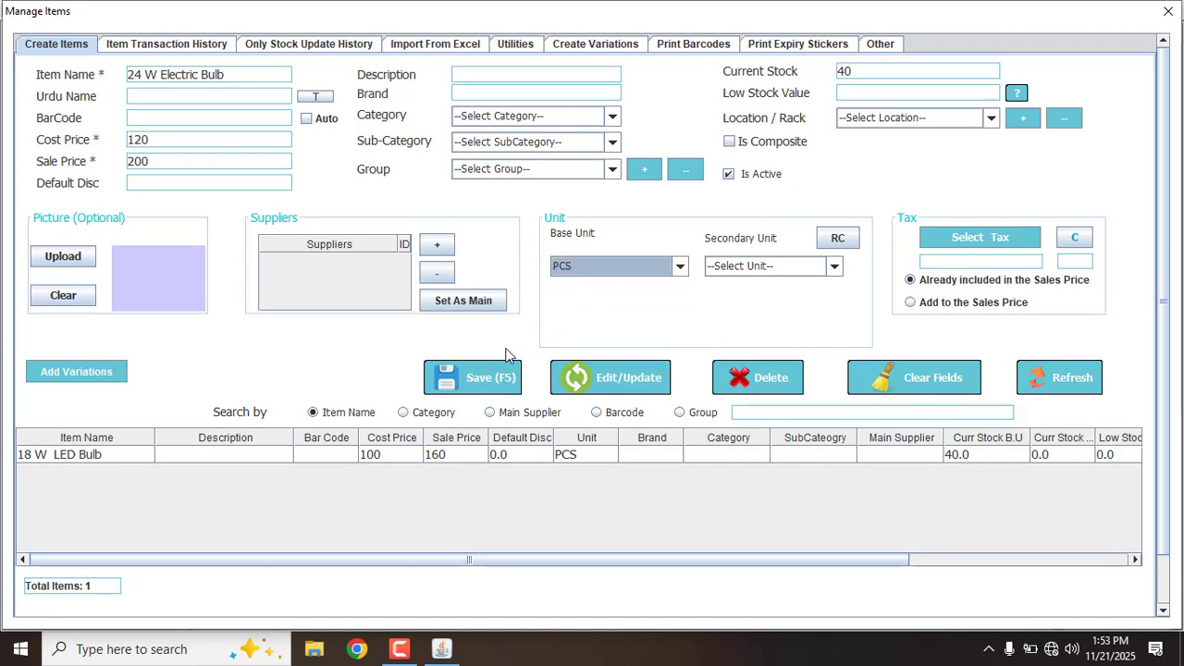
{"action": "left_click", "coordinate": [495, 372]}
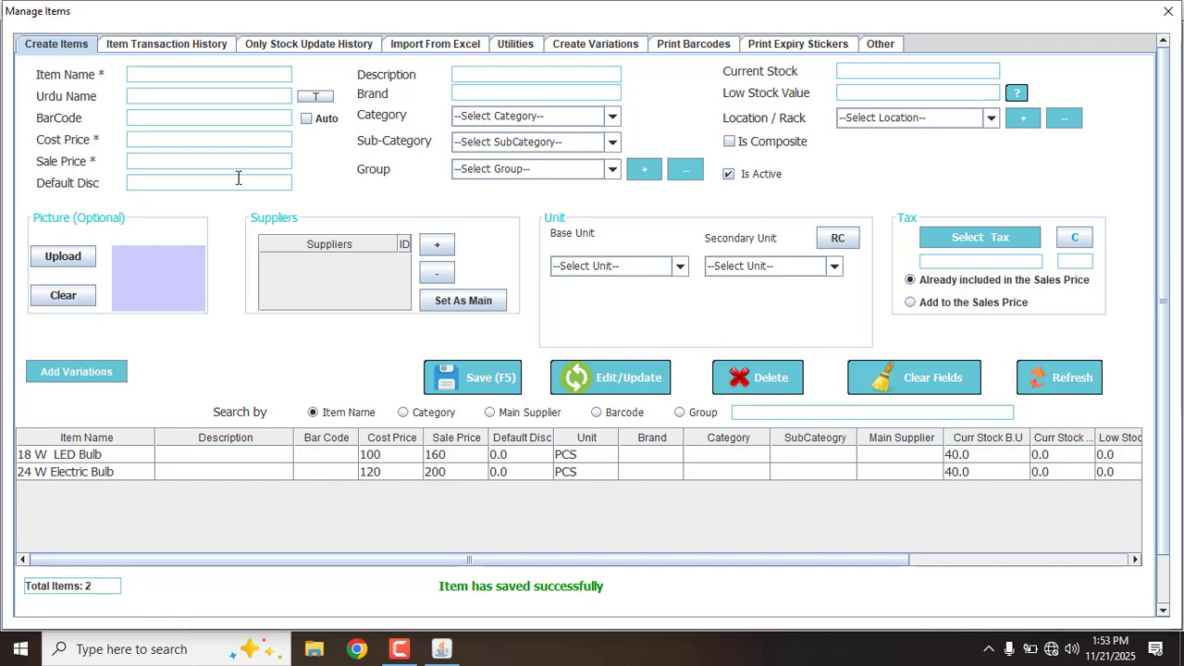
Add item '3 Pin Shoe' at cost 20, sale 30, stock 60 PCS, then close Manage Items
{"action": "type", "text": "3 "}
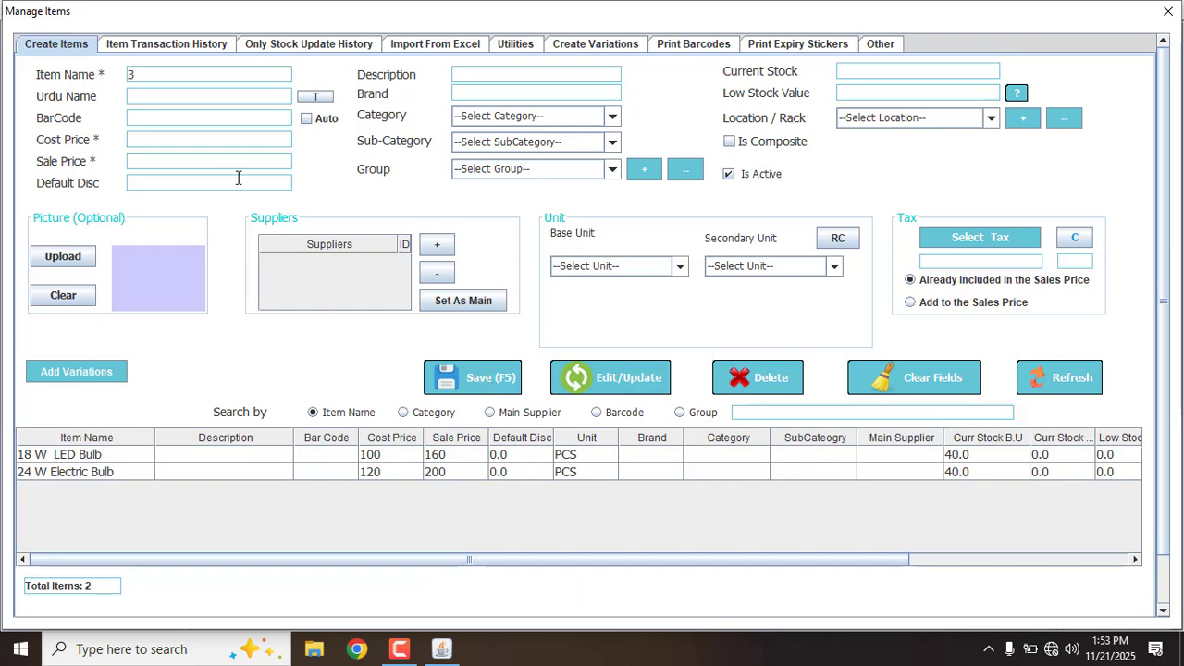
{"action": "type", "text": "Pin Shoe"}
{"action": "key", "text": "Return"}
{"action": "key", "text": "Return"}
{"action": "type", "text": "20"}
{"action": "key", "text": "Return"}
{"action": "type", "text": "30"}
{"action": "key", "text": "Return"}
{"action": "key", "text": "Return"}
{"action": "key", "text": "Return"}
{"action": "key", "text": "Return"}
{"action": "key", "text": "Return"}
{"action": "type", "text": "60"}
{"action": "left_click", "coordinate": [606, 268]}
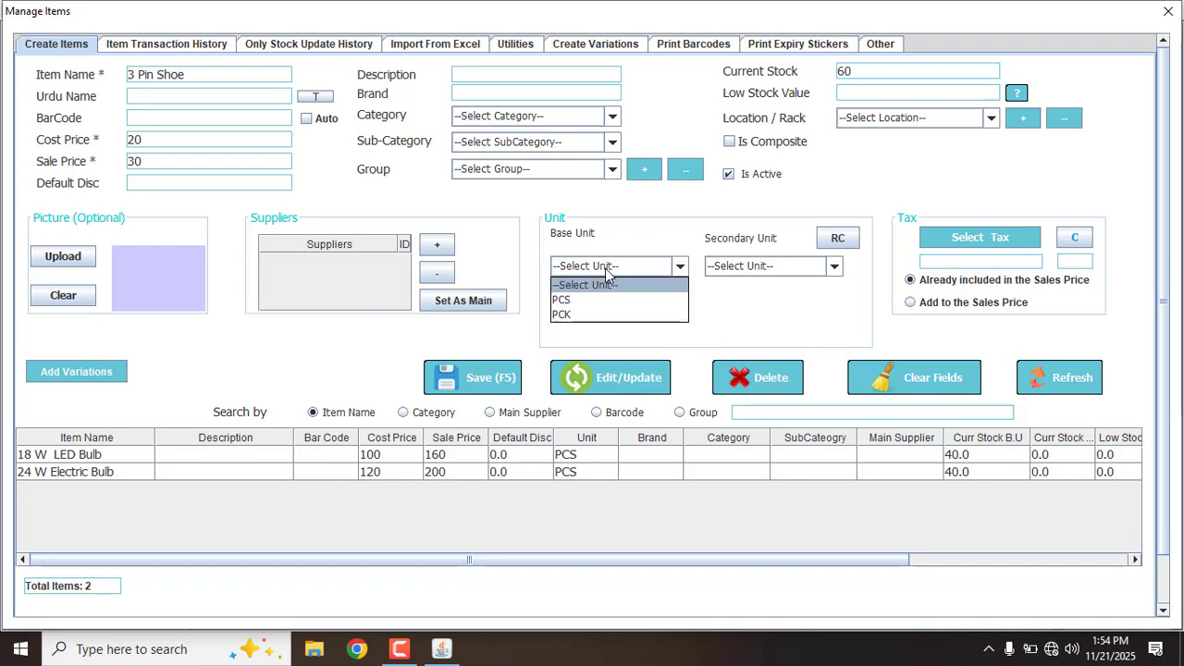
{"action": "left_click", "coordinate": [586, 293]}
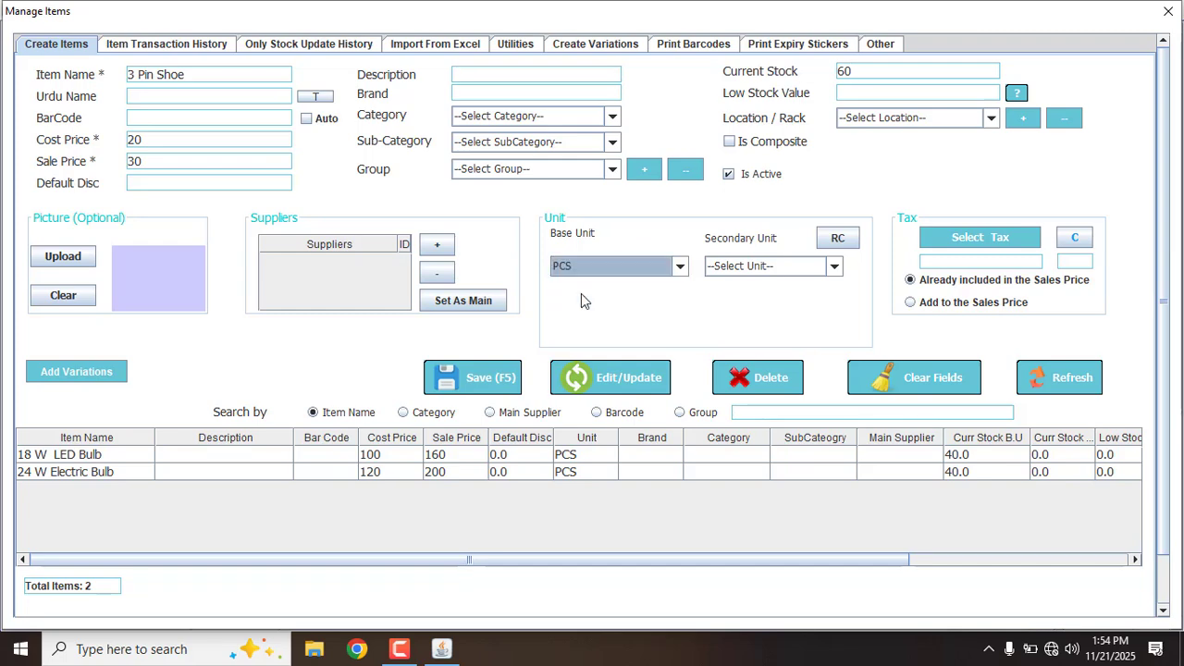
{"action": "left_click", "coordinate": [477, 382]}
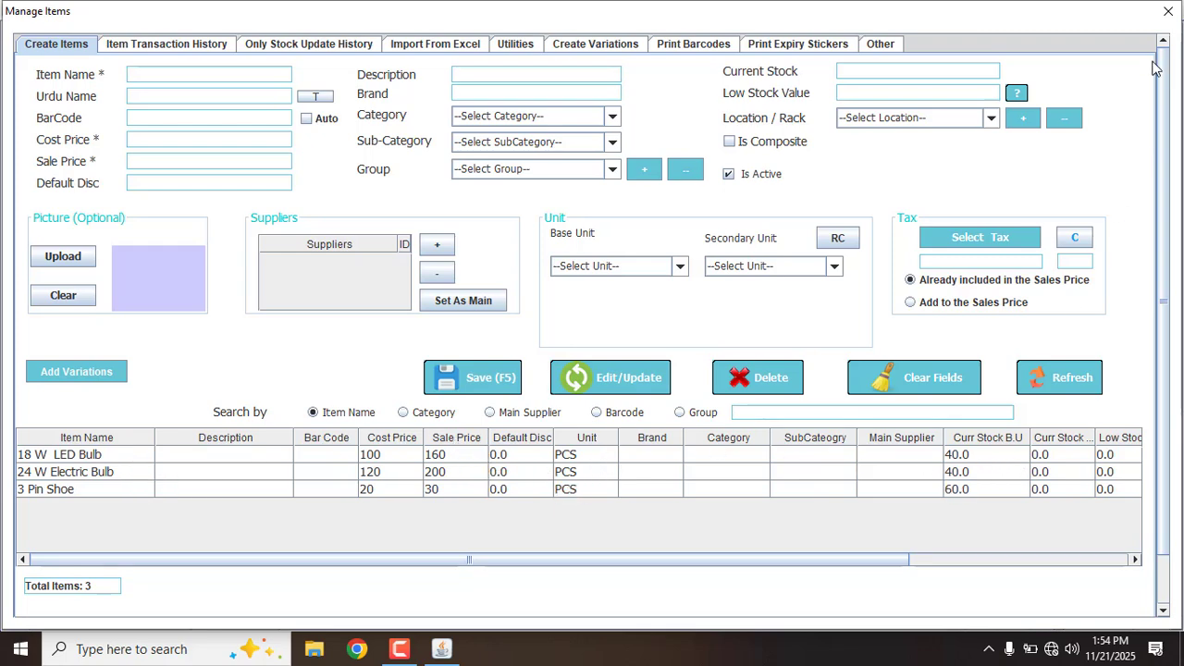
{"action": "left_click", "coordinate": [1167, 11]}
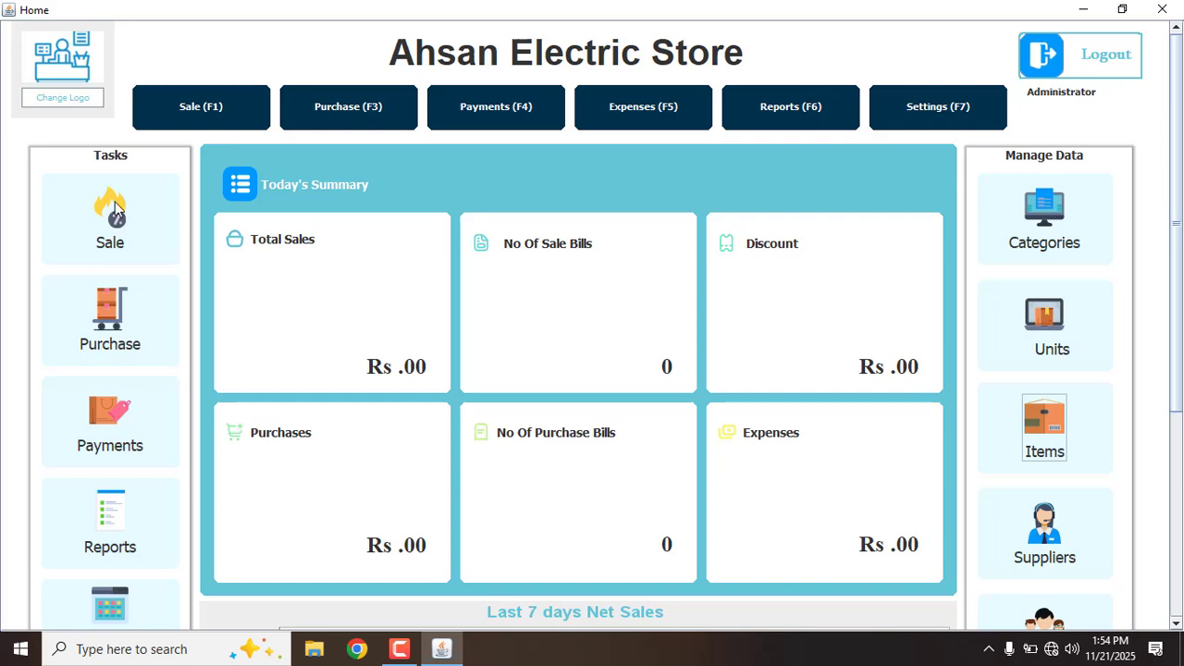
Start a new Sale and add 3 × 24 W Electric Bulb
{"action": "left_click", "coordinate": [203, 111]}
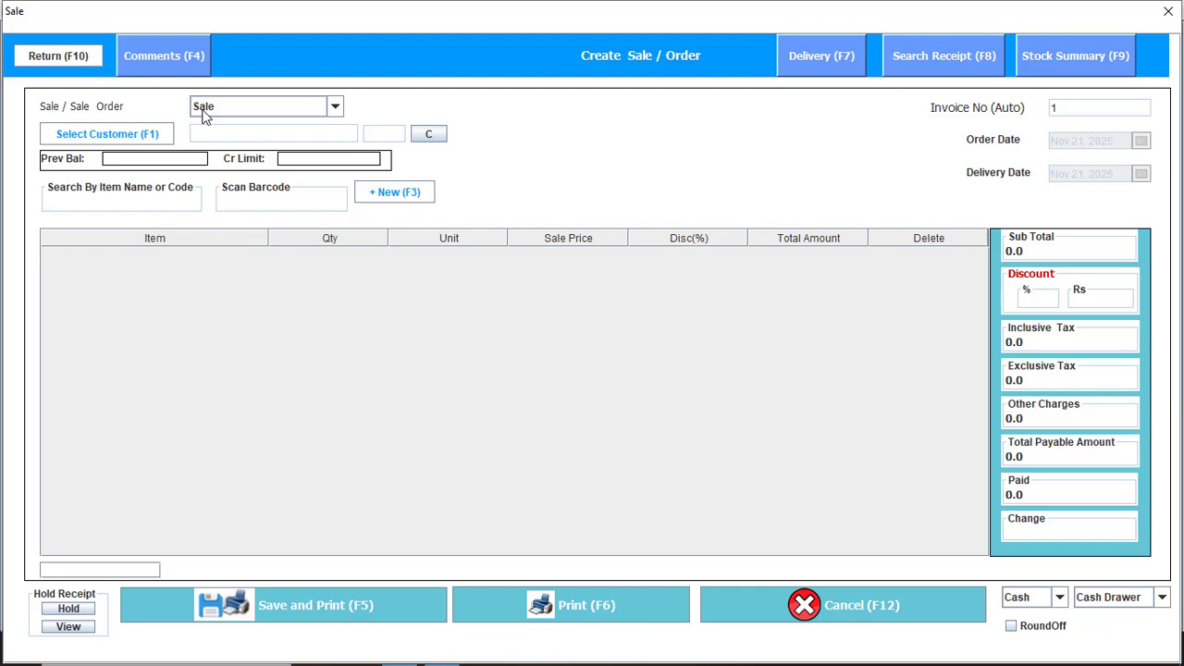
{"action": "left_click", "coordinate": [205, 115]}
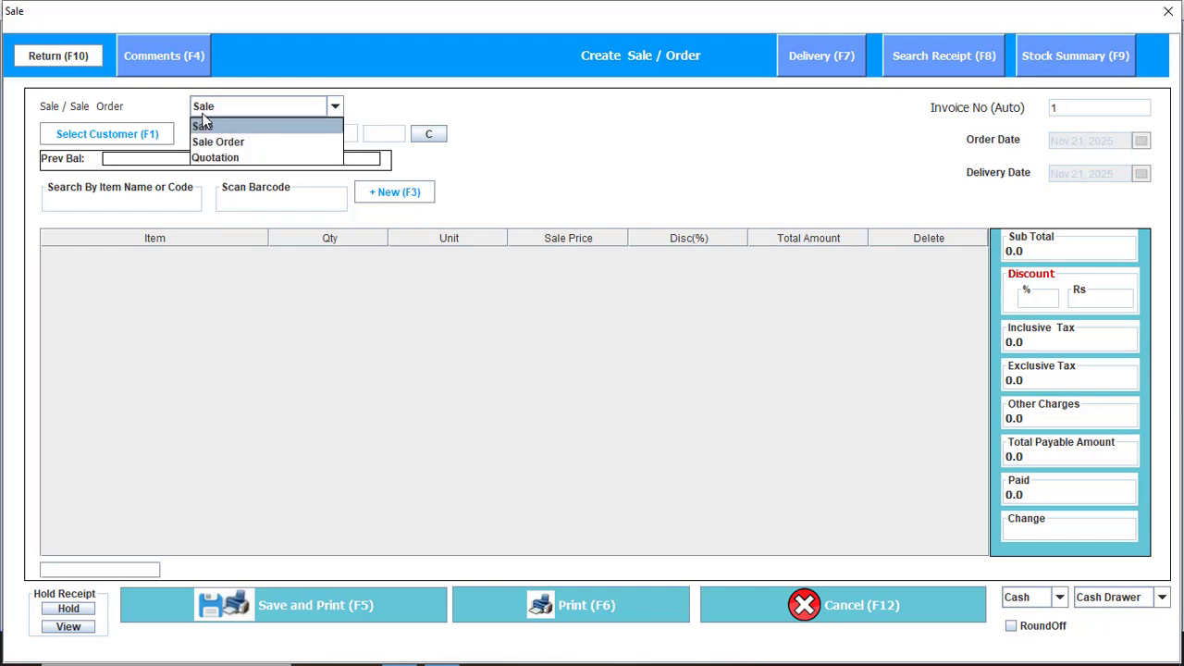
{"action": "left_click", "coordinate": [141, 200]}
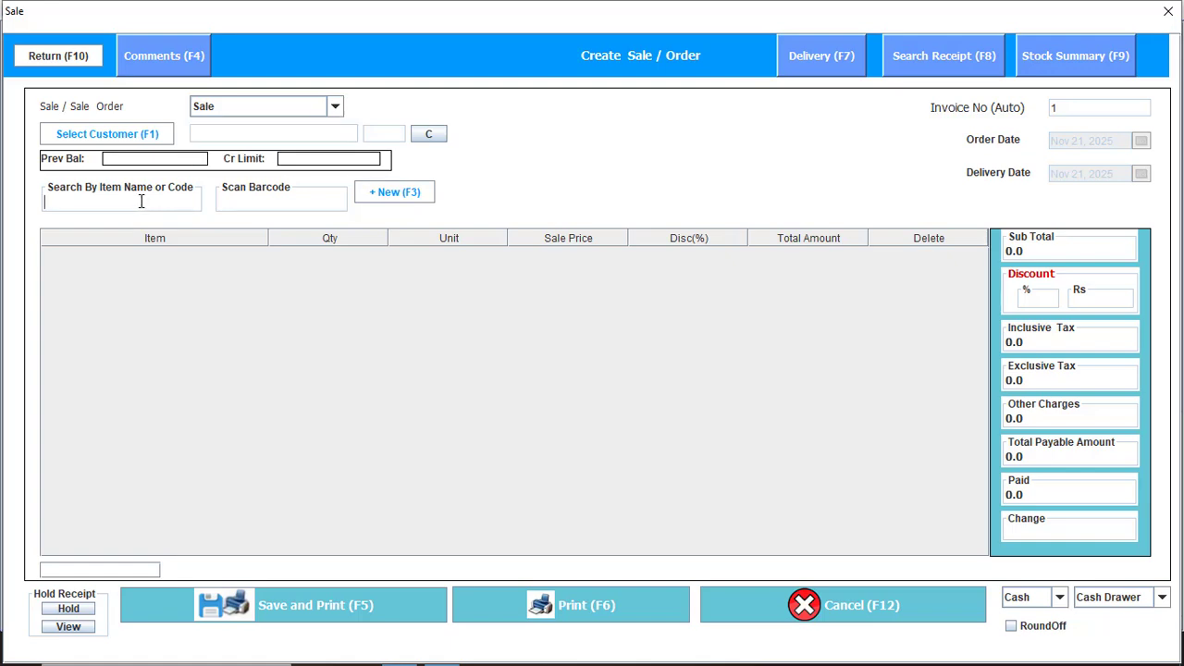
{"action": "type", "text": "el"}
{"action": "key", "text": "Return"}
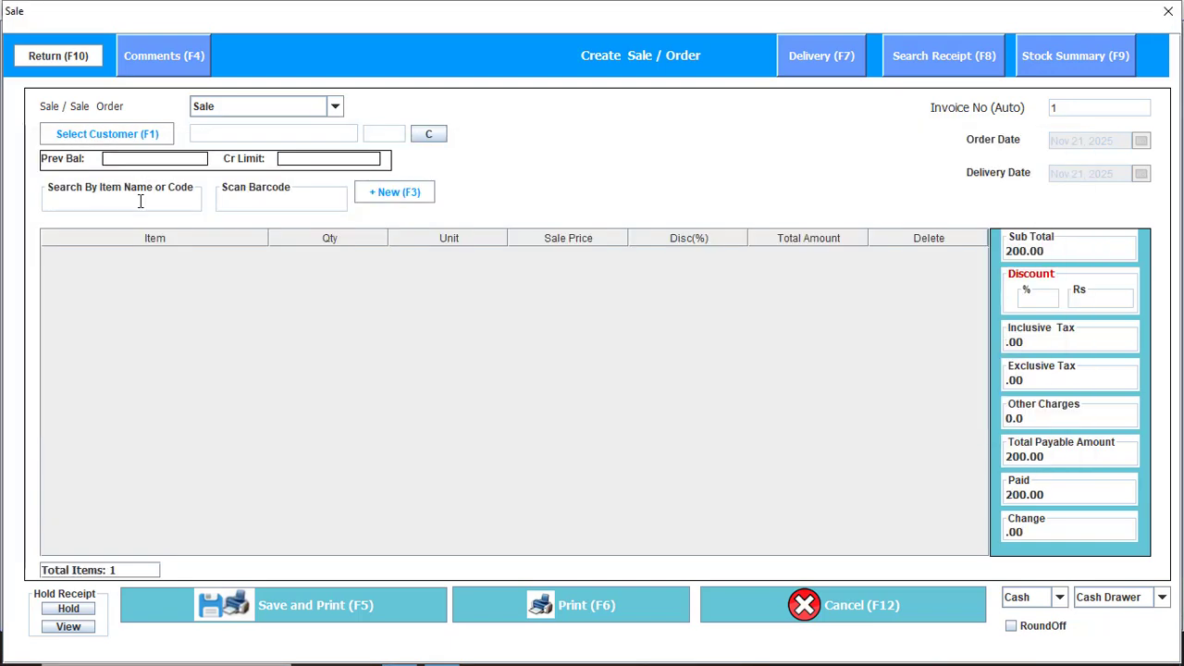
{"action": "type", "text": "3"}
{"action": "key", "text": "Return"}
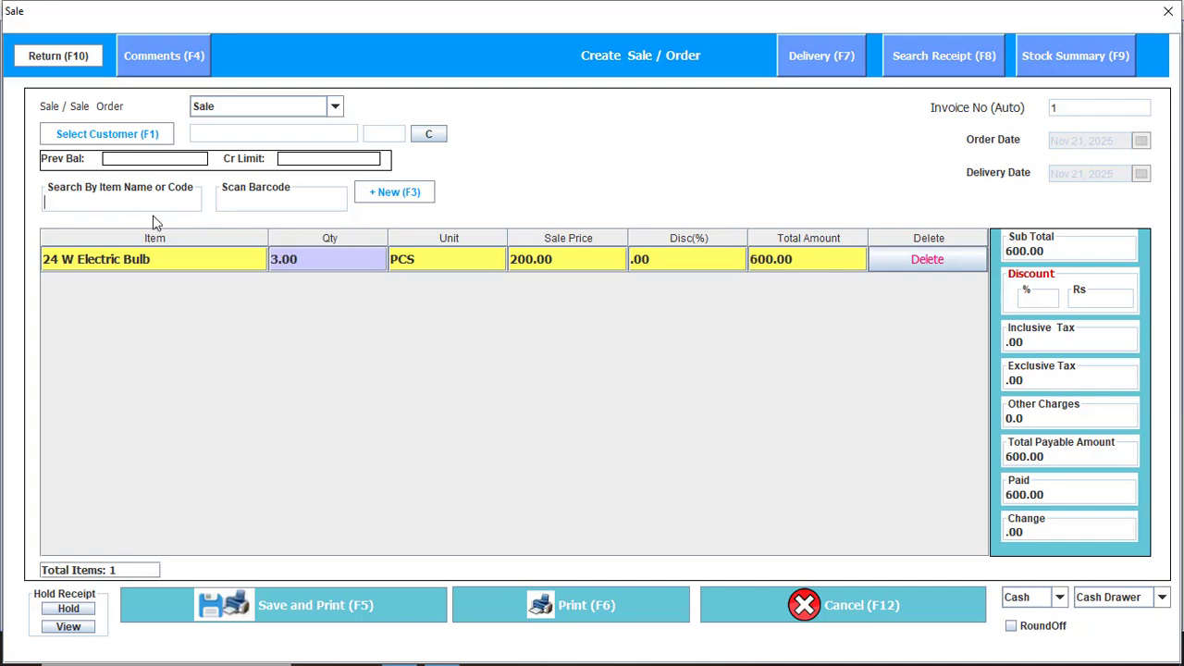
Add 5 × 18 W LED Bulb and the 3 Pin Shoe, then save and print the 1430.00 invoice
{"action": "type", "text": "18"}
{"action": "key", "text": "Return"}
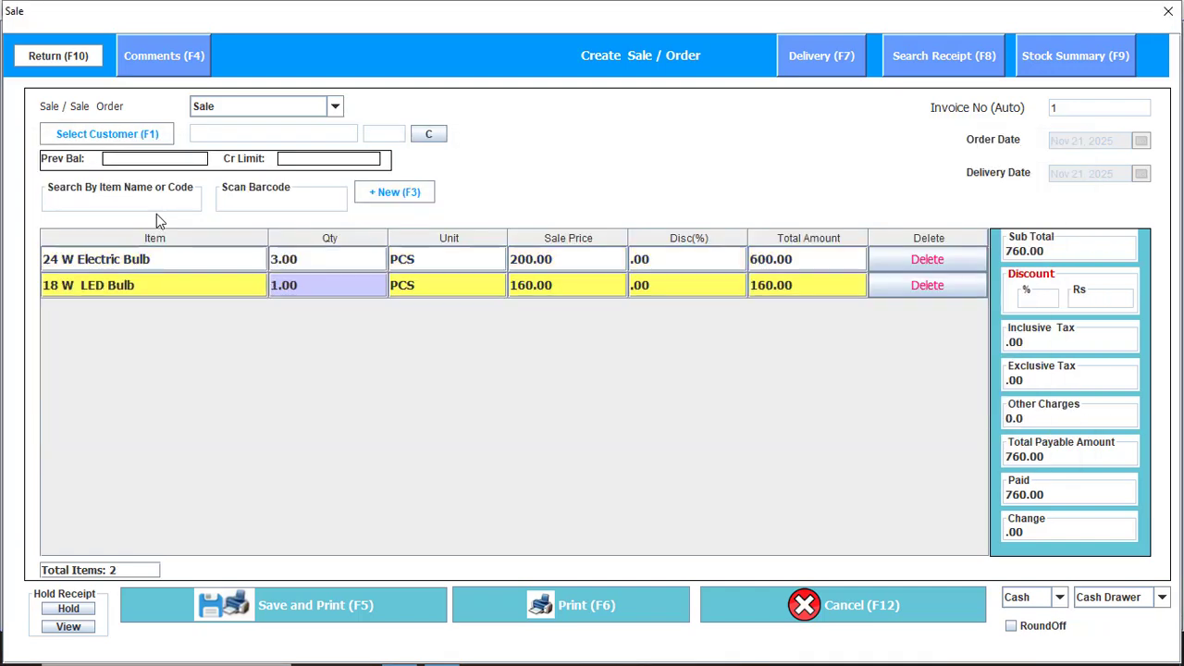
{"action": "type", "text": "5"}
{"action": "key", "text": "Return"}
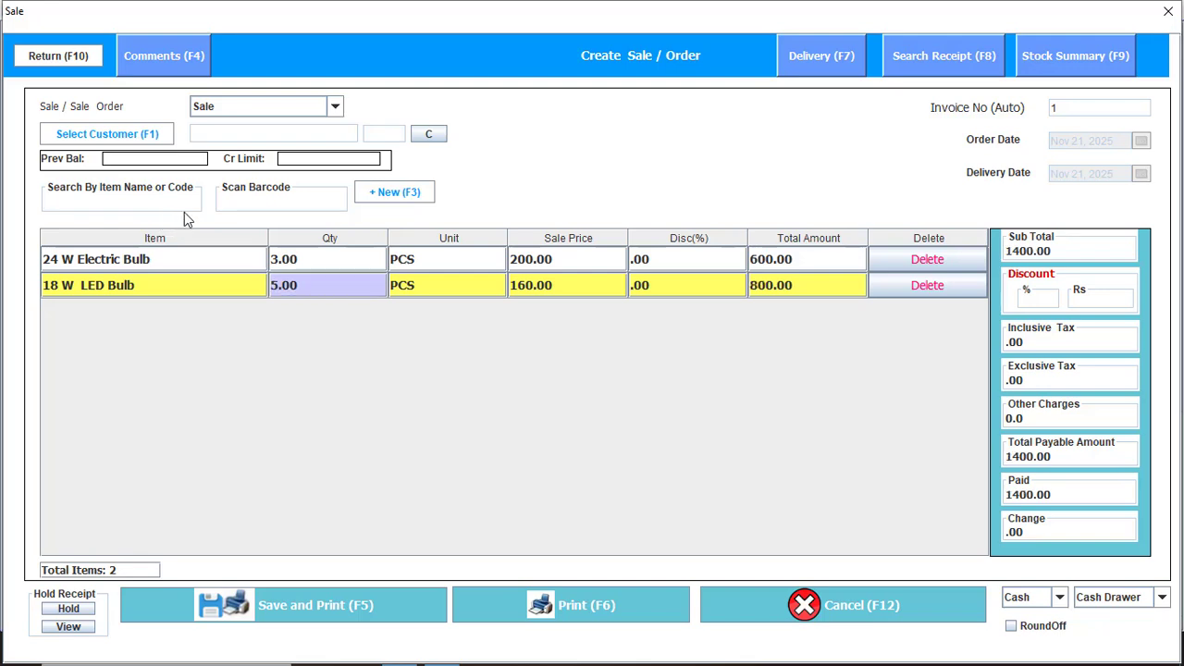
{"action": "type", "text": "sh"}
{"action": "key", "text": "Return"}
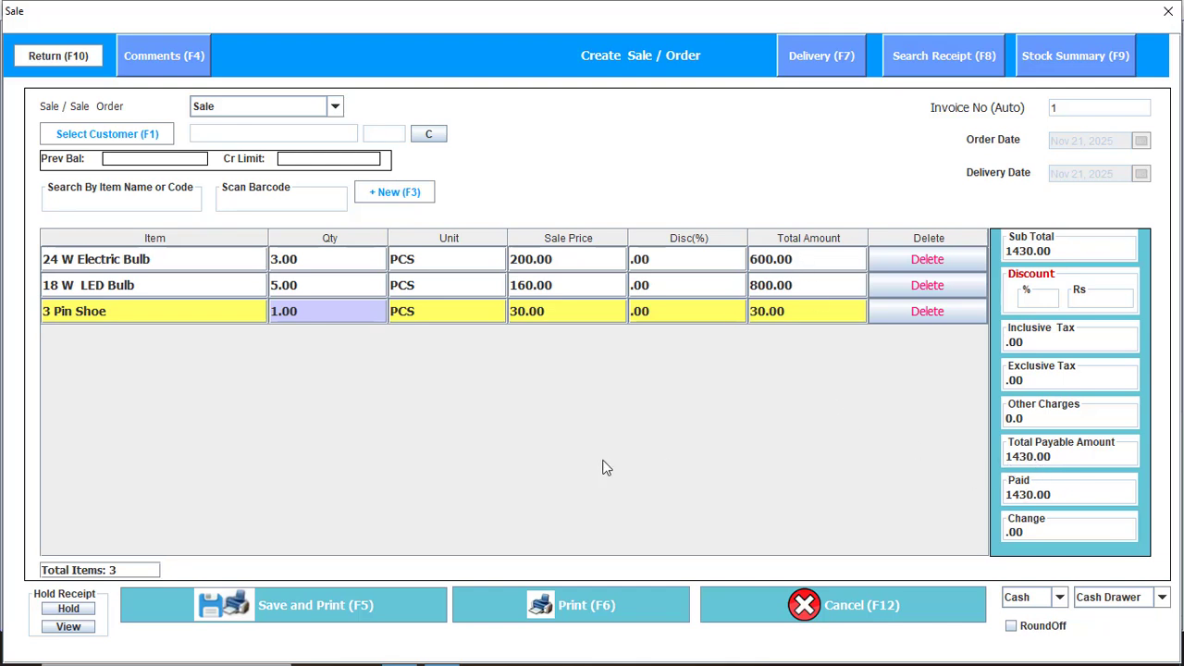
{"action": "left_click", "coordinate": [383, 598]}
{"action": "key", "text": "Return"}
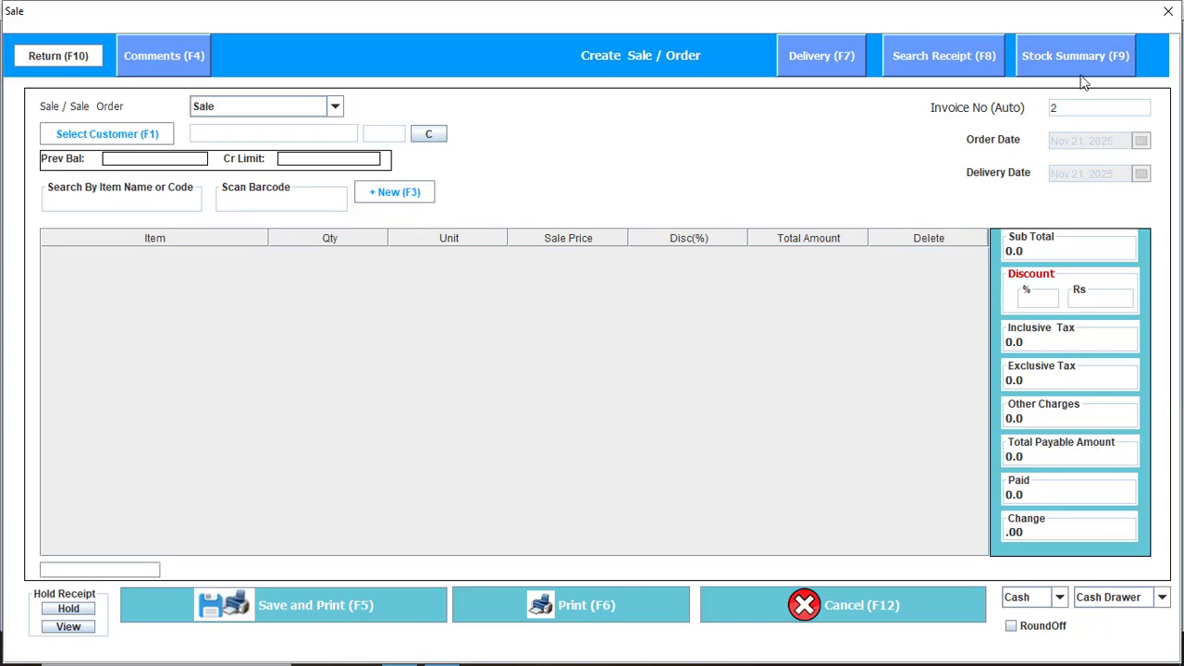
Close the sale and view today's Over All Sales Report showing 1430.00 in sales
{"action": "left_click", "coordinate": [1167, 12]}
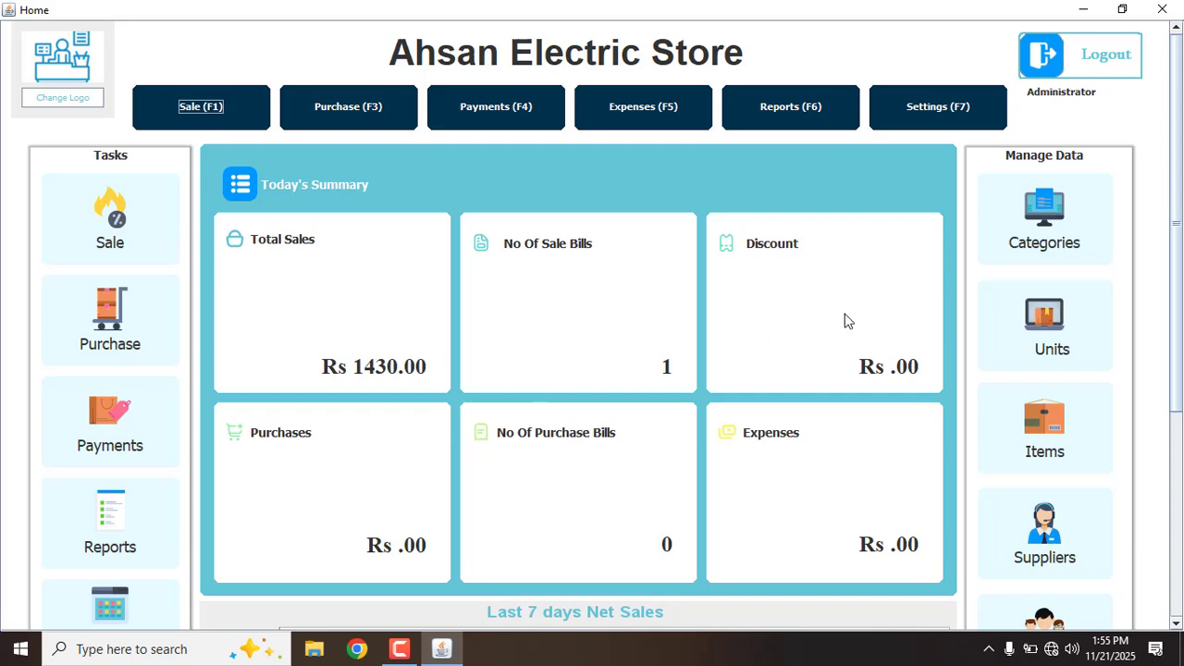
{"action": "left_click", "coordinate": [791, 118]}
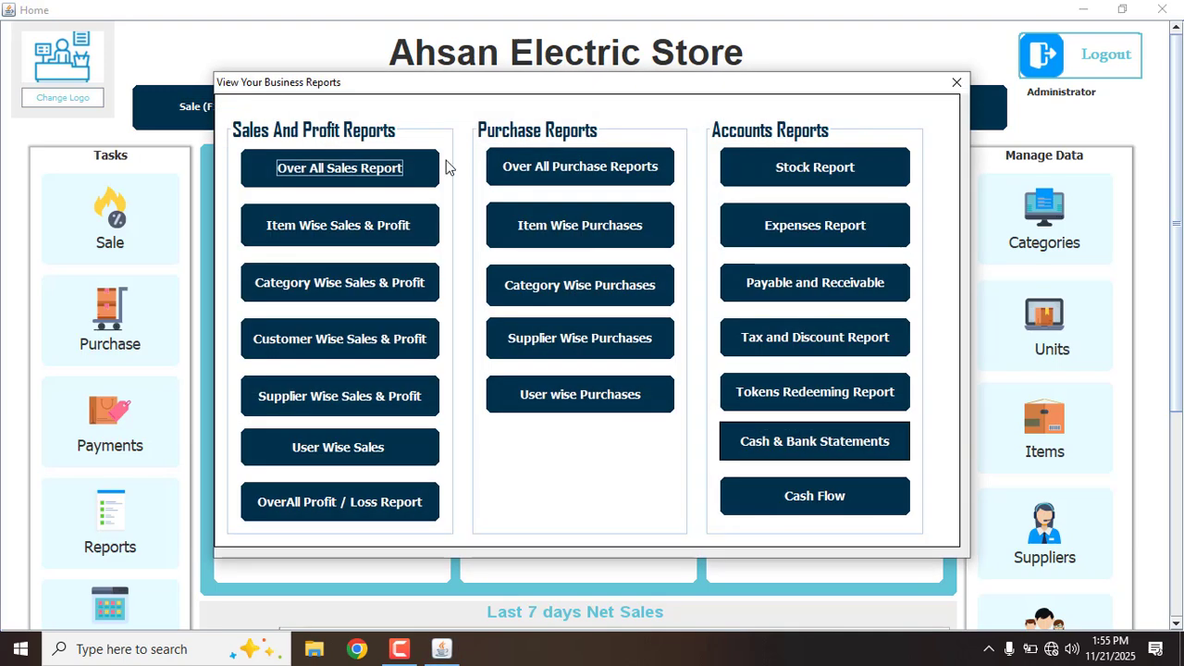
{"action": "left_click", "coordinate": [319, 166]}
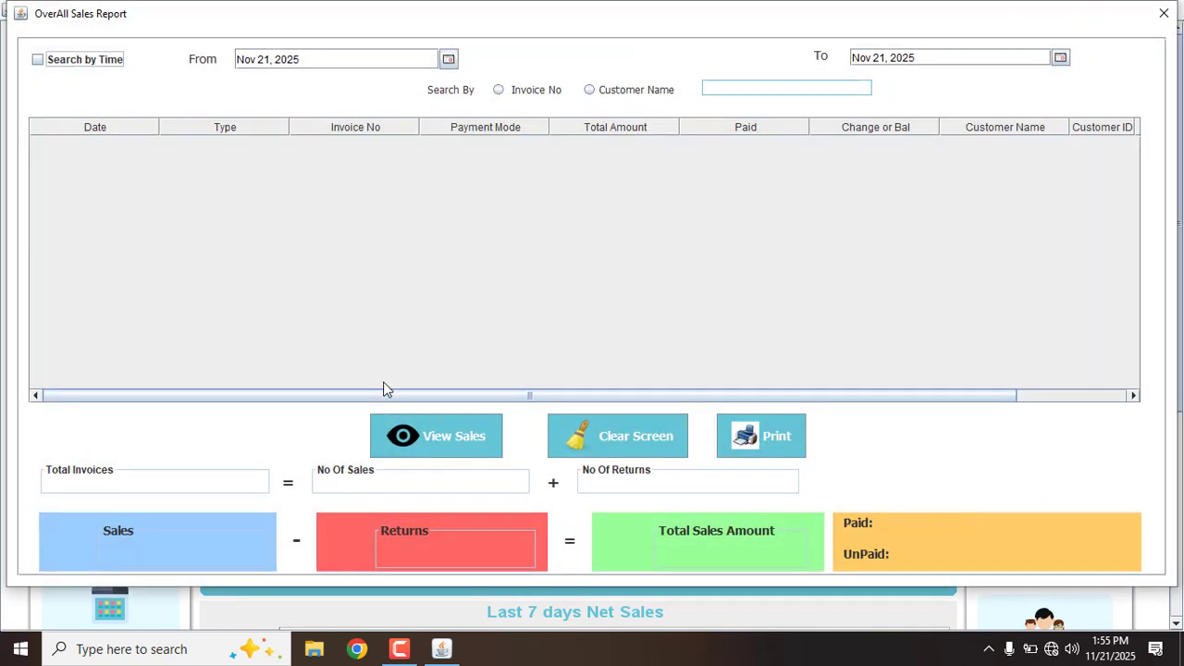
{"action": "left_click", "coordinate": [438, 430]}
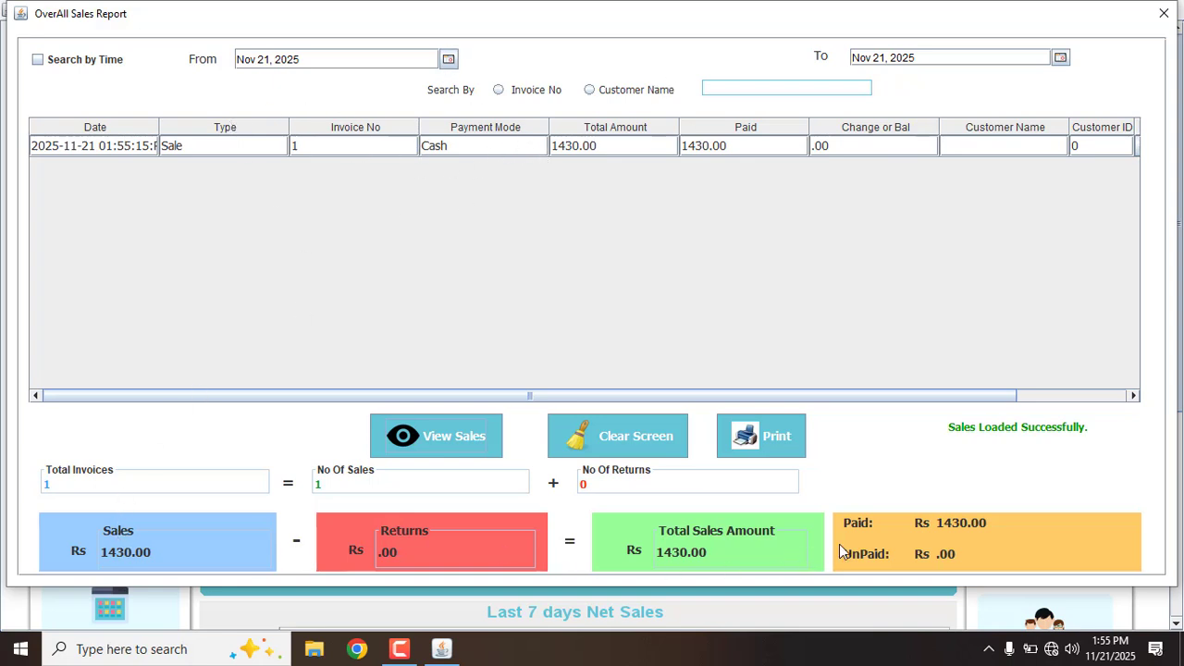
{"action": "left_click", "coordinate": [1163, 17]}
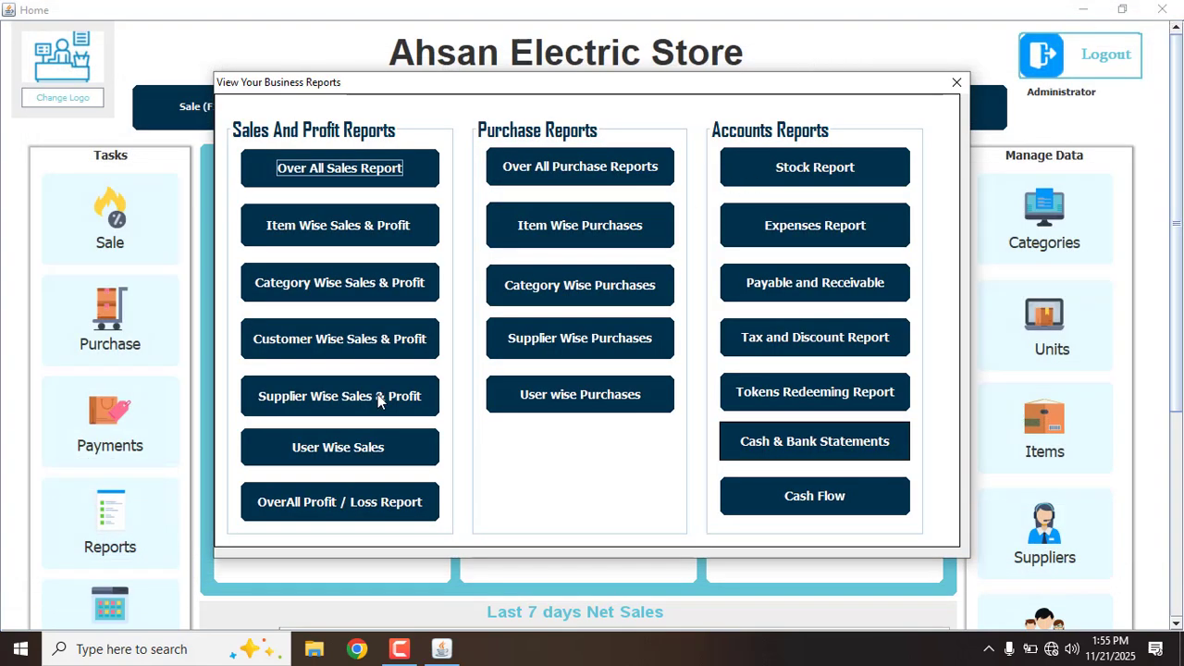
Review today's OverAll Profit / Loss Report (550.00 net profit), then close the reports
{"action": "left_click", "coordinate": [367, 504]}
{"action": "left_click", "coordinate": [499, 467]}
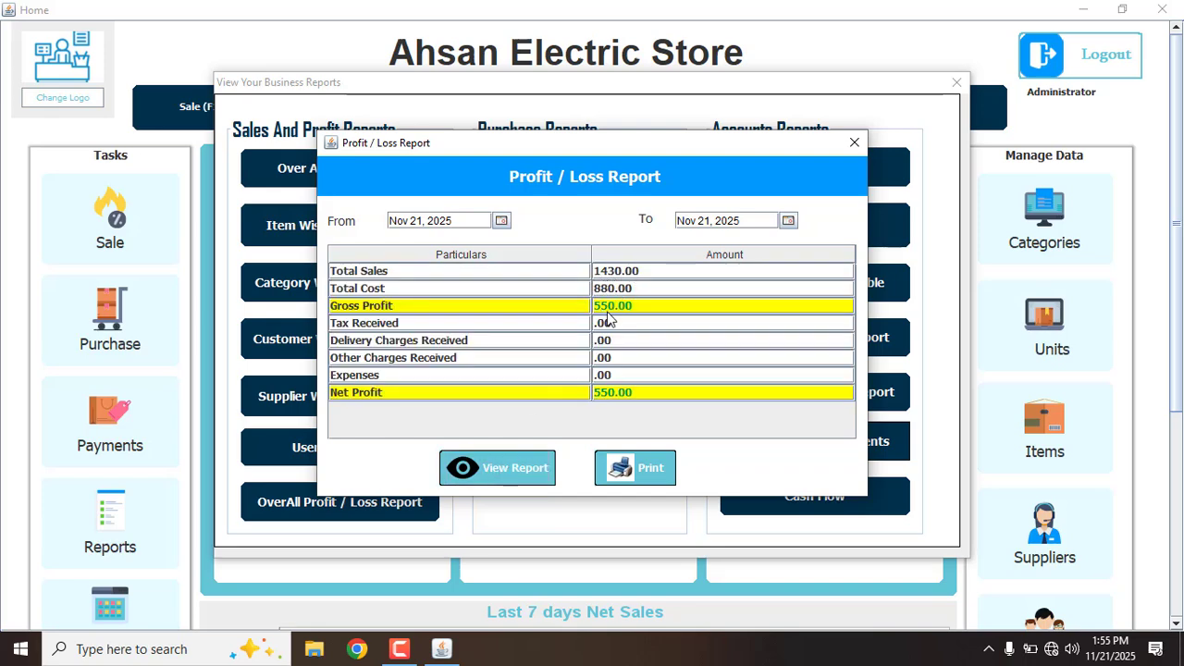
{"action": "left_click", "coordinate": [854, 146]}
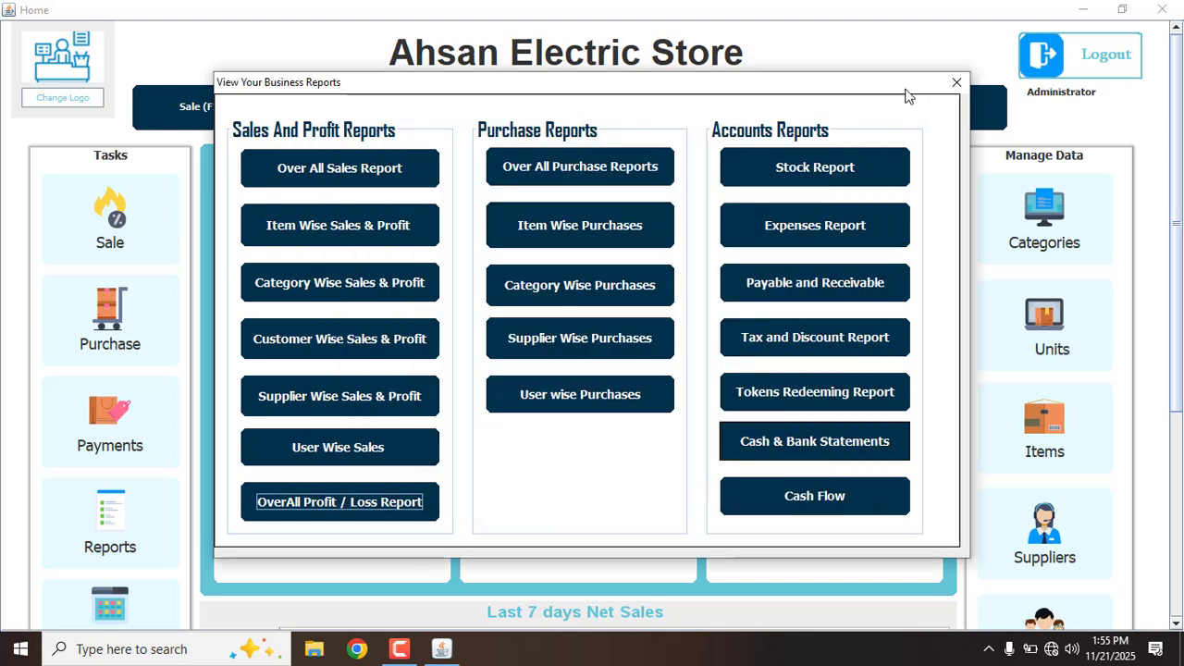
{"action": "left_click", "coordinate": [956, 83]}
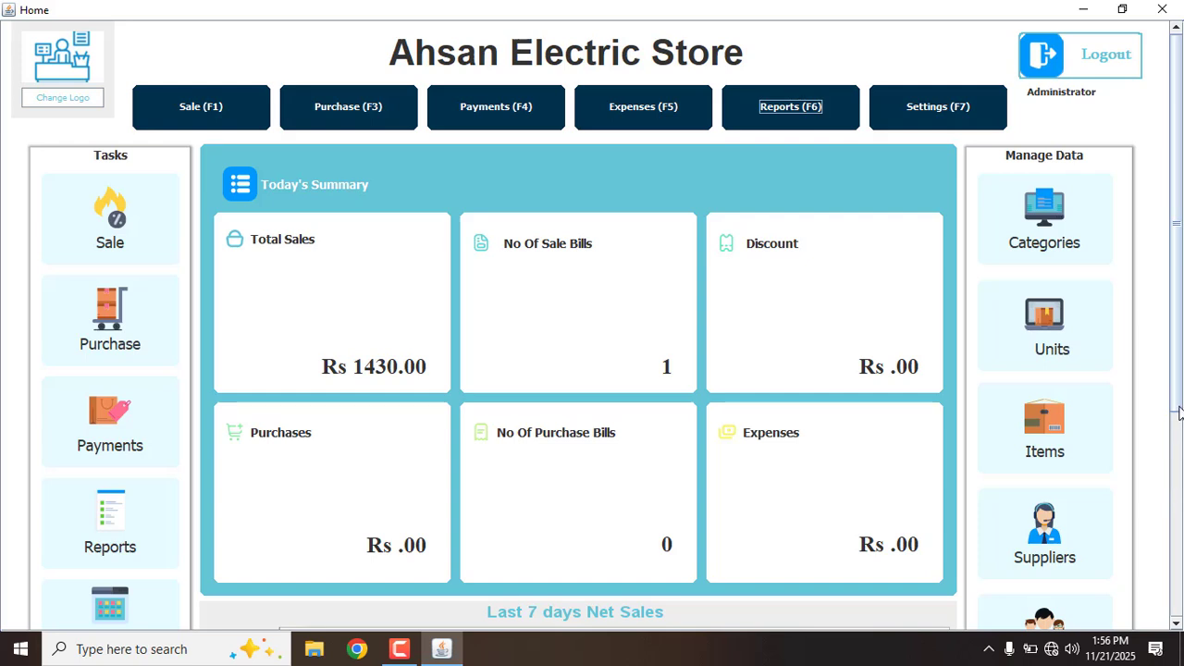
Scroll down the dashboard and open Customers under Manage Data
{"action": "left_click_drag", "start_coordinate": [1181, 403], "coordinate": [1181, 533]}
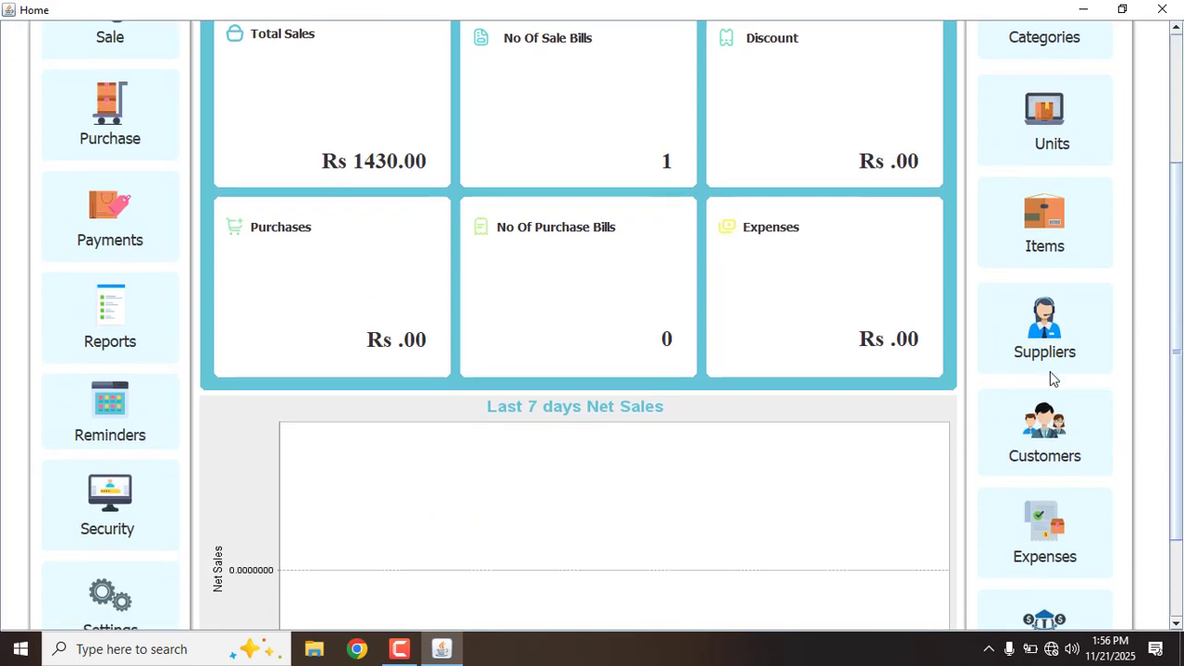
{"action": "left_click", "coordinate": [1040, 427]}
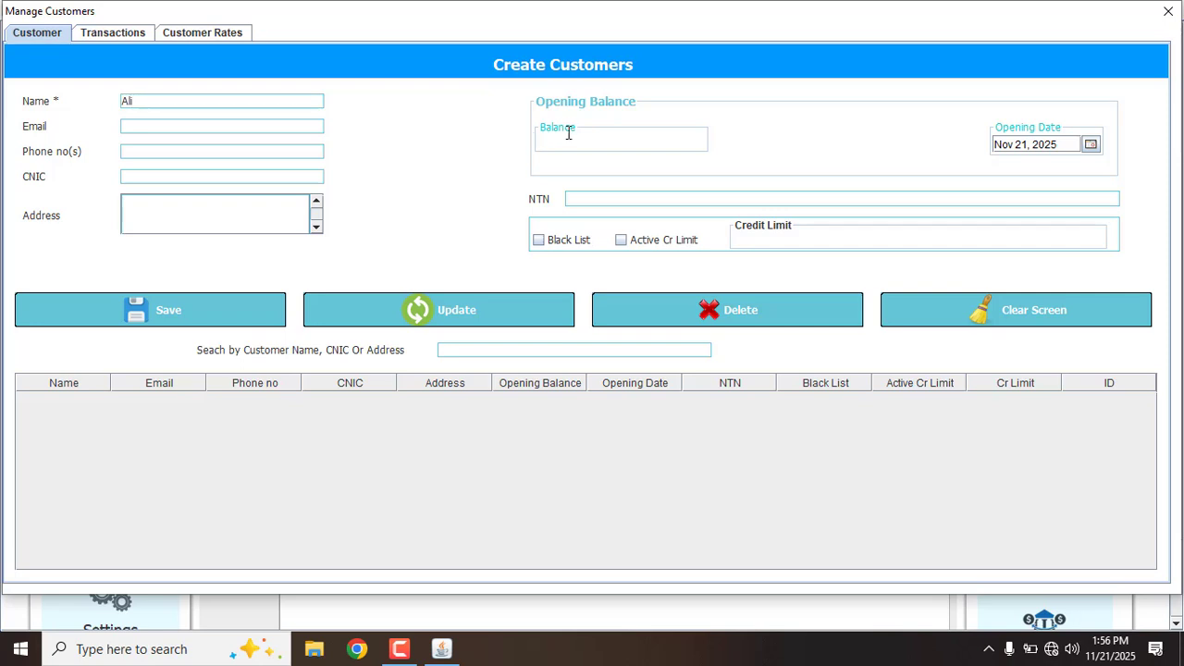
Save two customers with opening balances 50000.00 and 20000.00, then close Manage Customers
{"action": "type", "text": "50000"}
{"action": "left_click", "coordinate": [215, 324]}
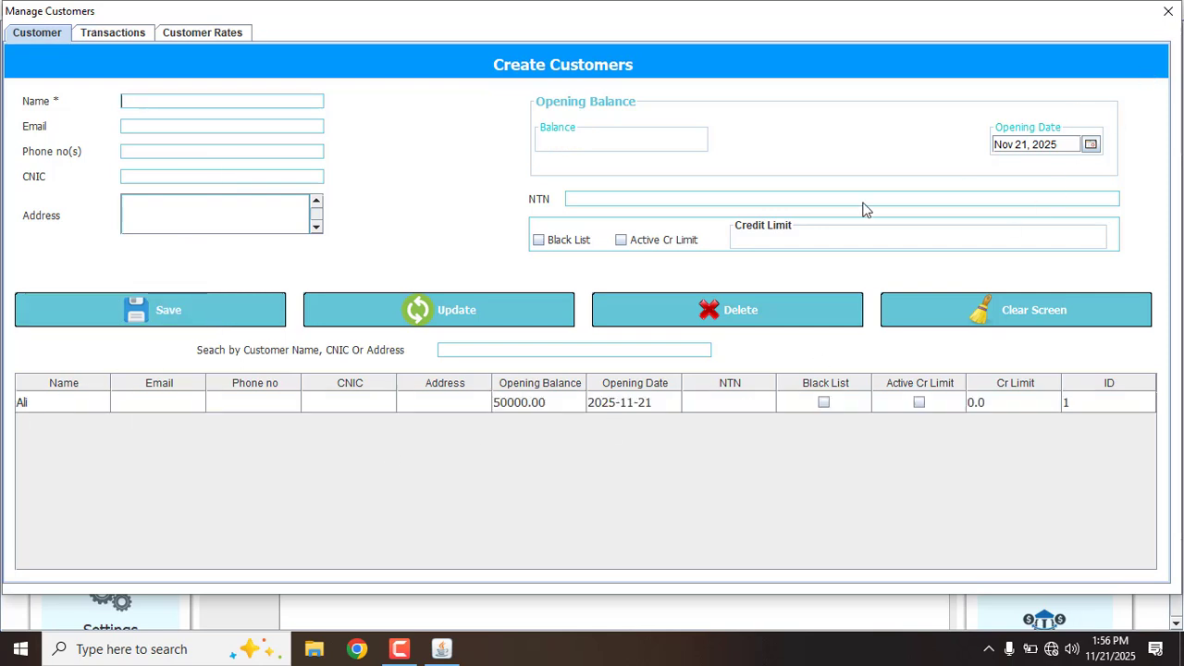
{"action": "type", "text": "Shak"}
{"action": "type", "text": "20000"}
{"action": "left_click", "coordinate": [244, 299]}
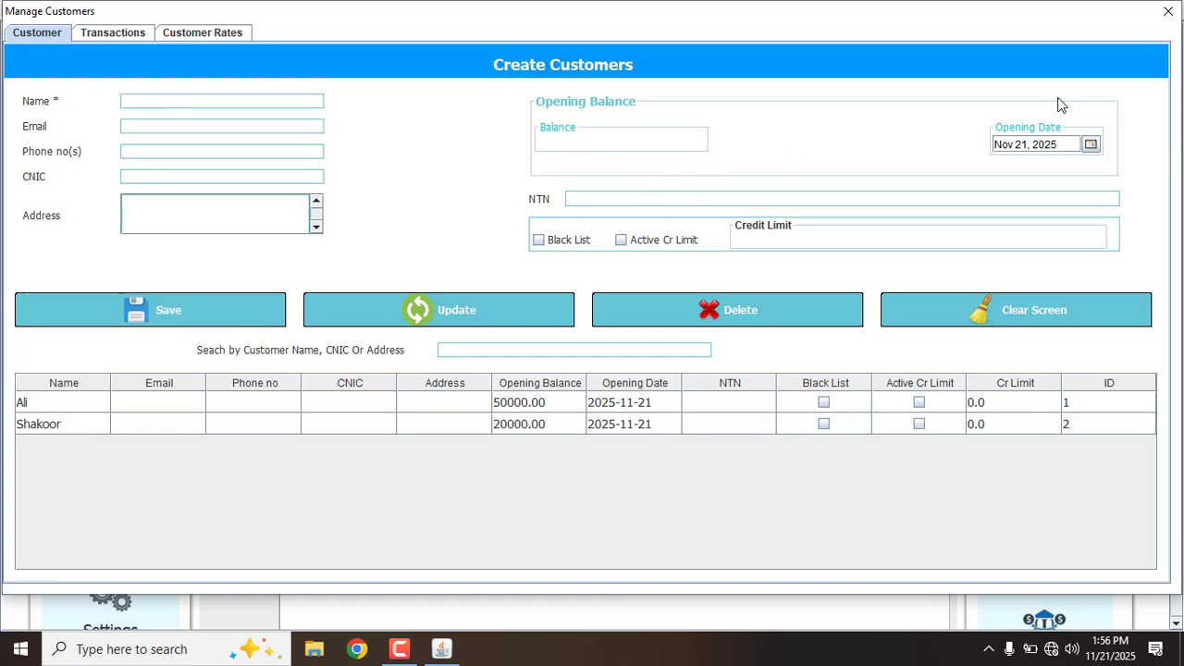
{"action": "left_click", "coordinate": [1168, 11]}
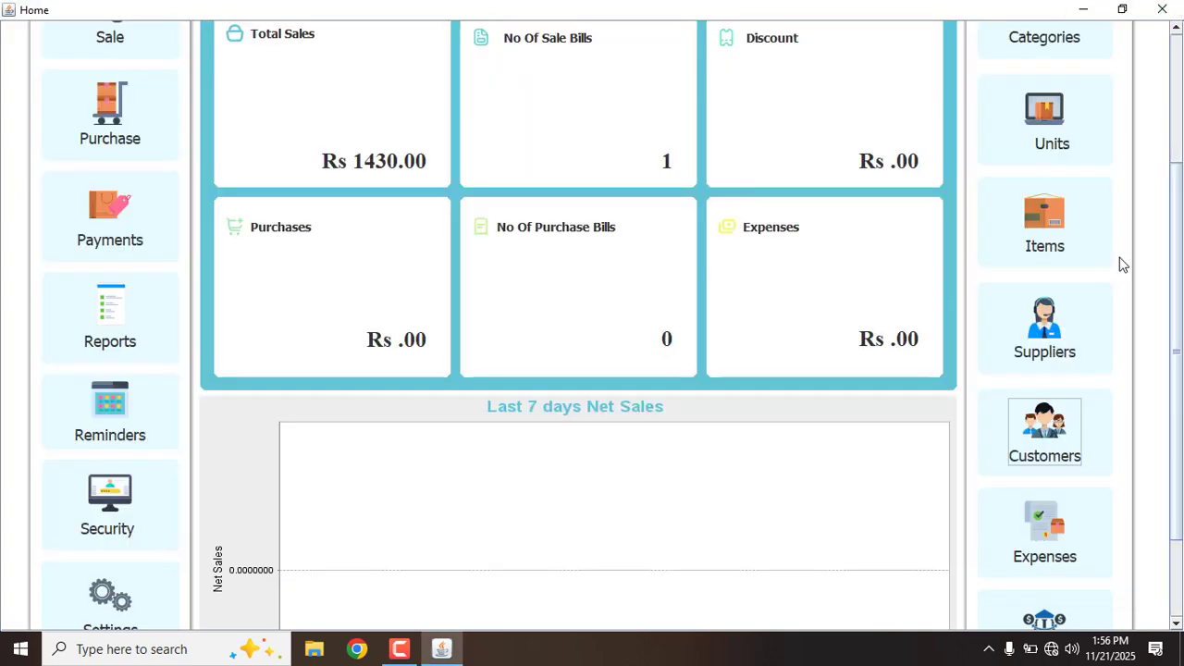
{"action": "left_click_drag", "start_coordinate": [1176, 302], "coordinate": [1156, 156]}
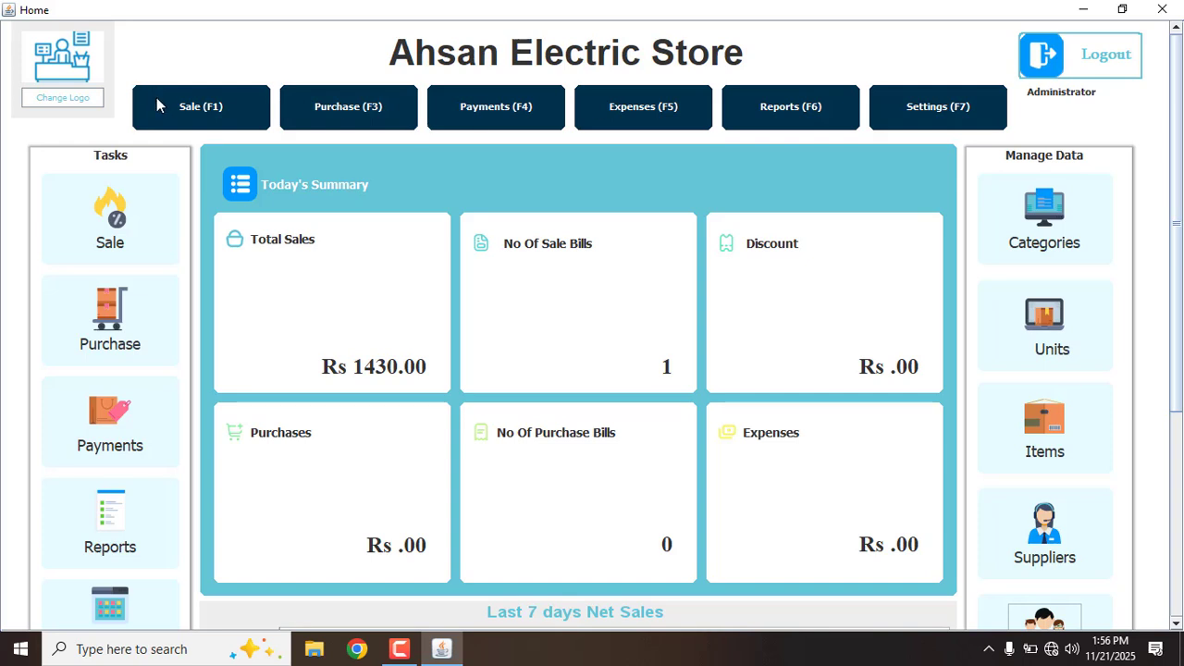
Start a new Sale and select the first customer
{"action": "left_click", "coordinate": [189, 106]}
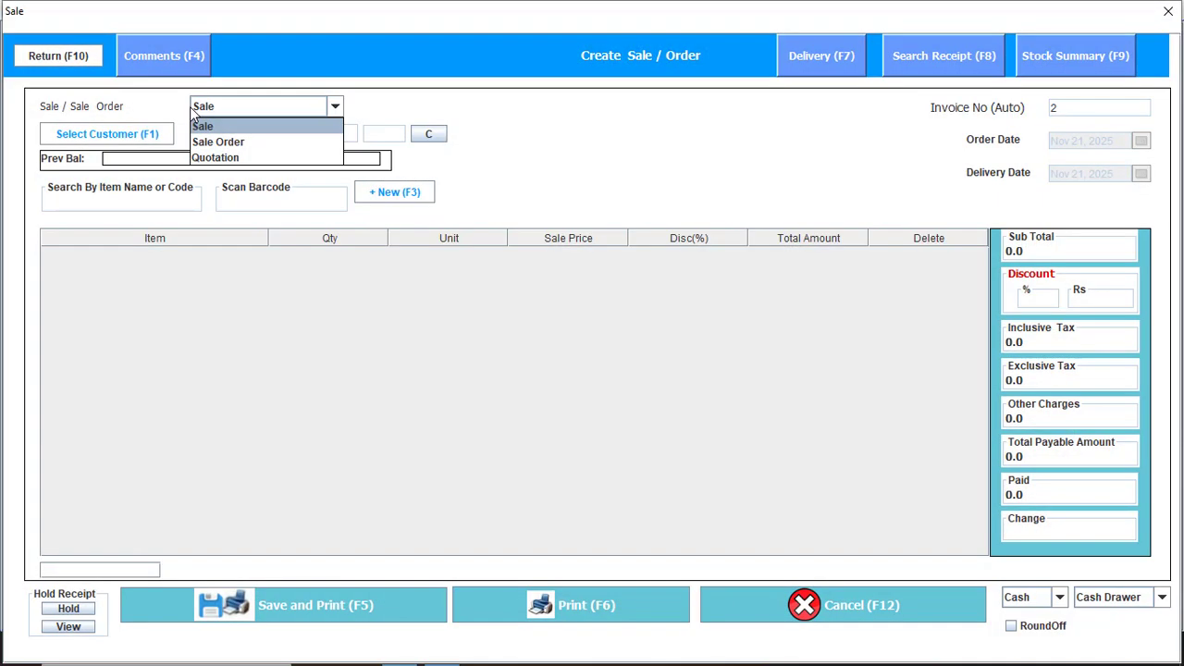
{"action": "left_click", "coordinate": [97, 187]}
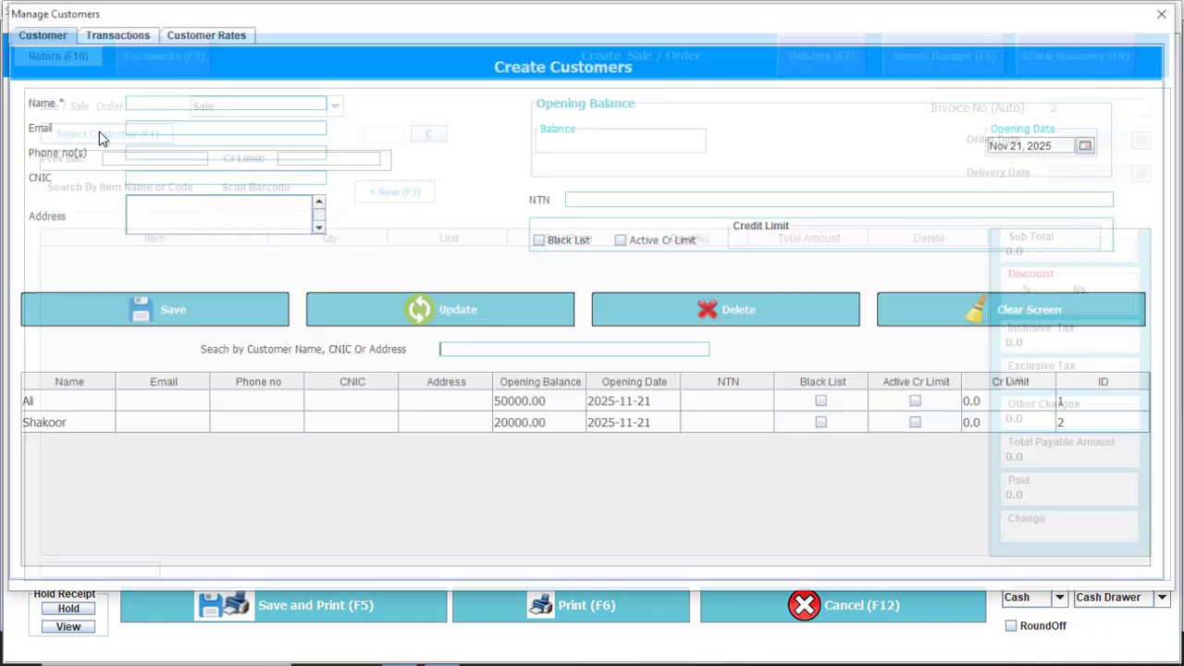
{"action": "left_click", "coordinate": [101, 137]}
{"action": "key", "text": "Down"}
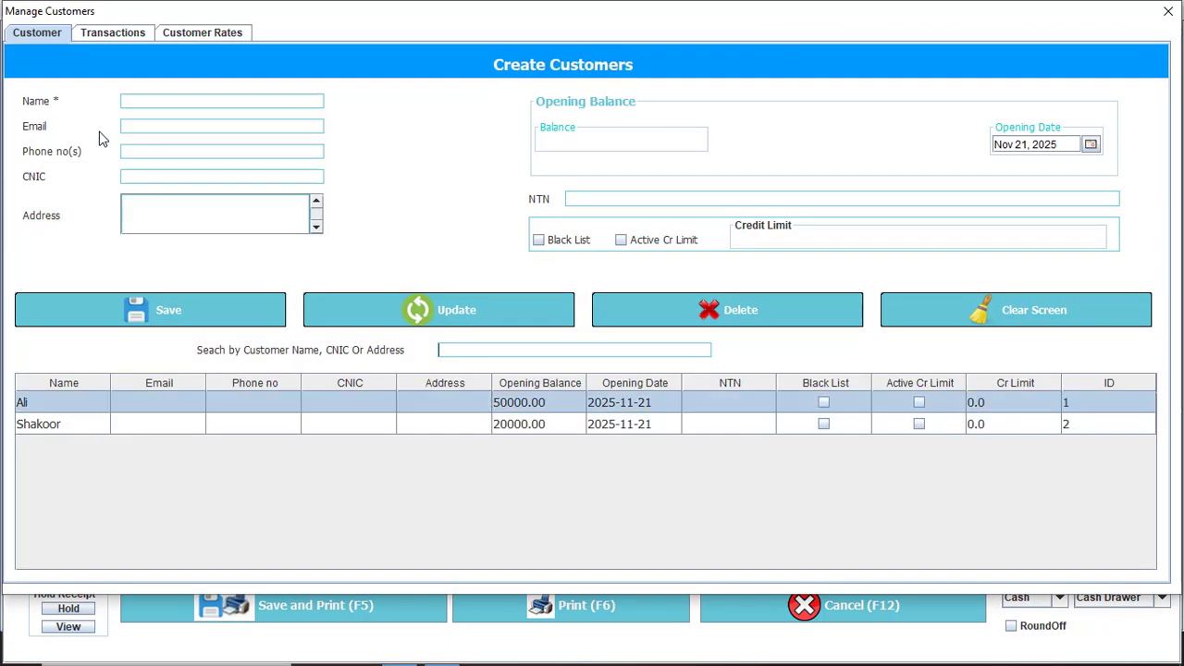
{"action": "key", "text": "Return"}
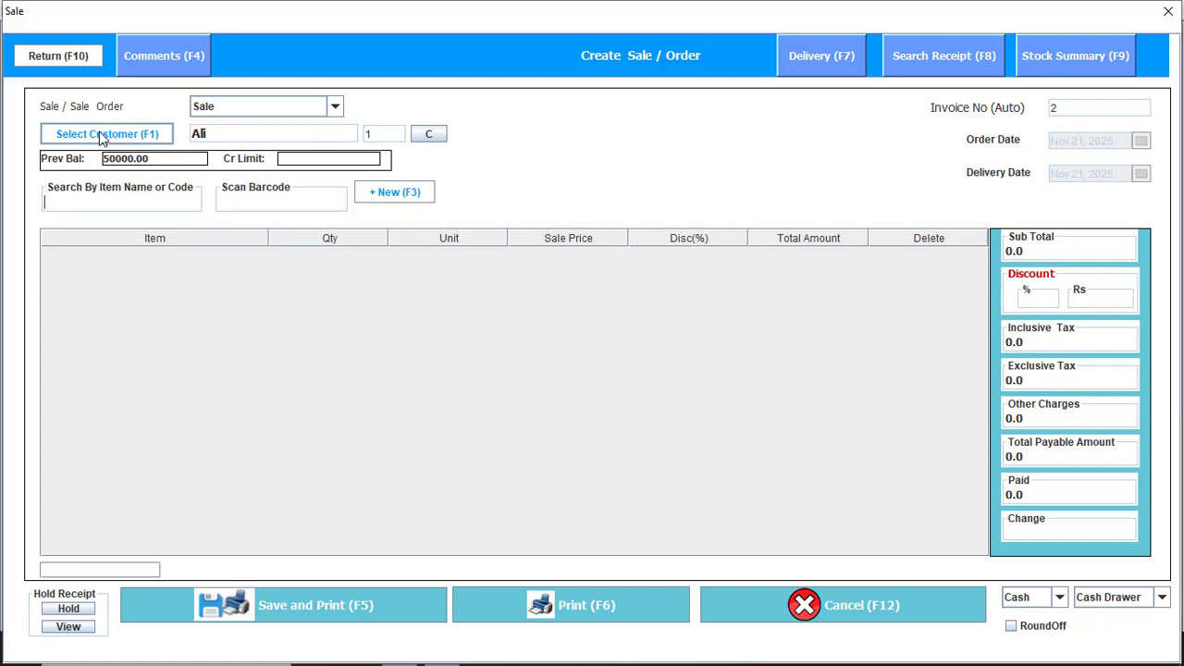
Add 5 × 18 W LED Bulb and 10 × 24 W Electric Bulb to the sale
{"action": "type", "text": "18"}
{"action": "key", "text": "Return"}
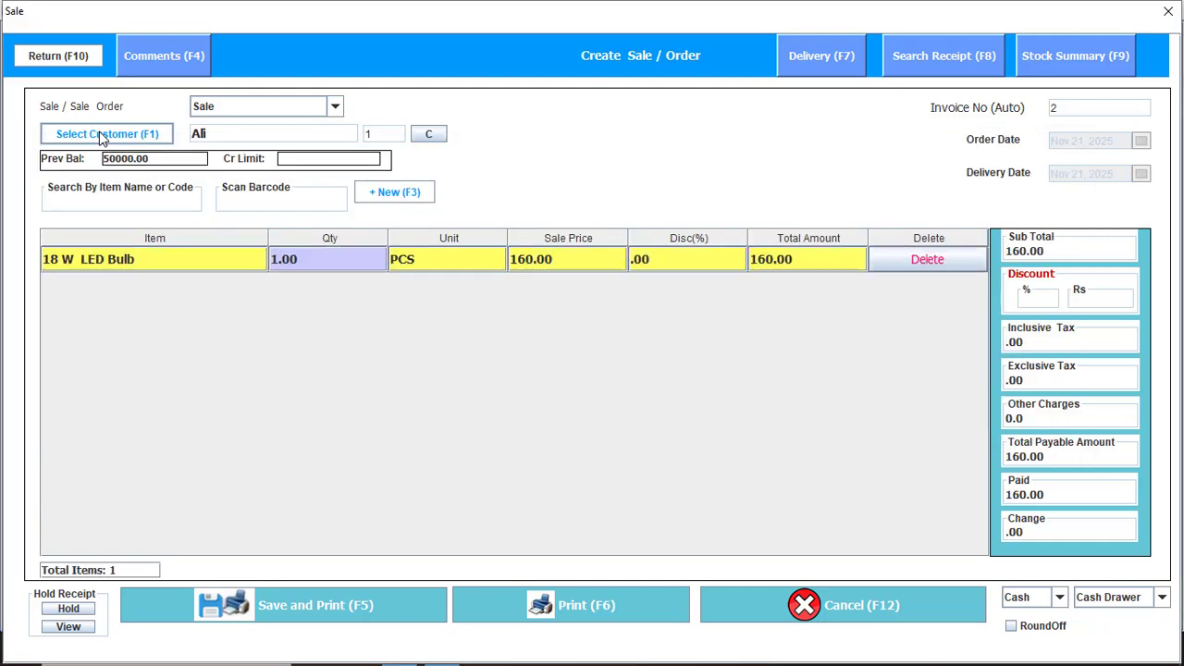
{"action": "type", "text": "5"}
{"action": "key", "text": "Return"}
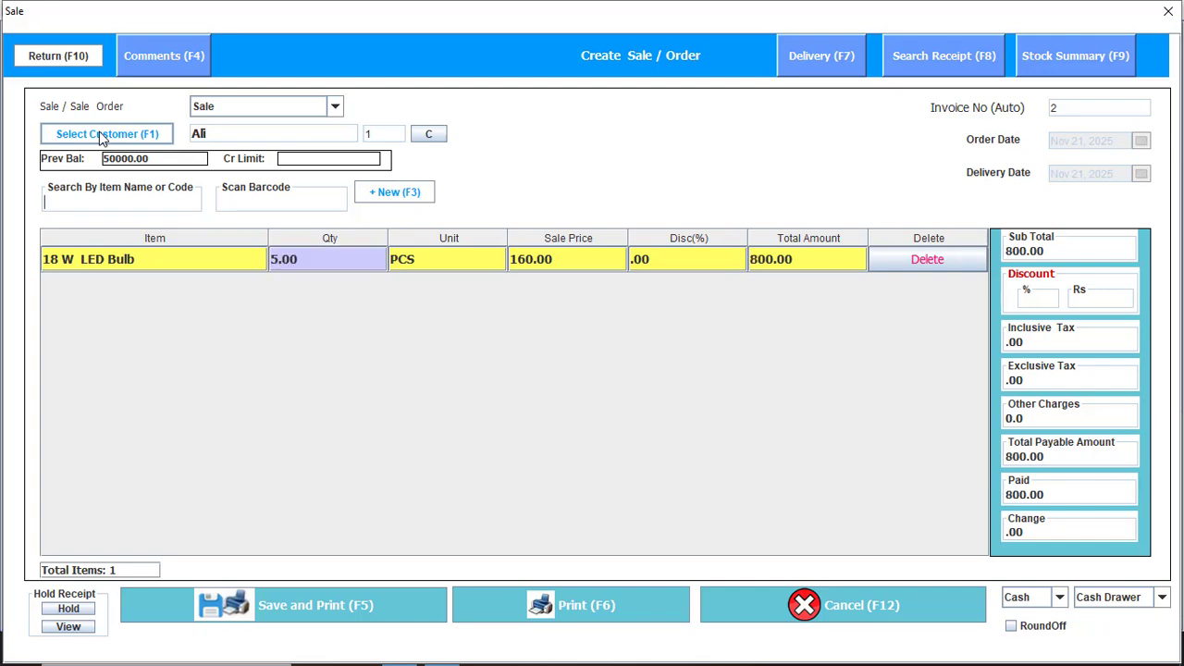
{"action": "type", "text": "24"}
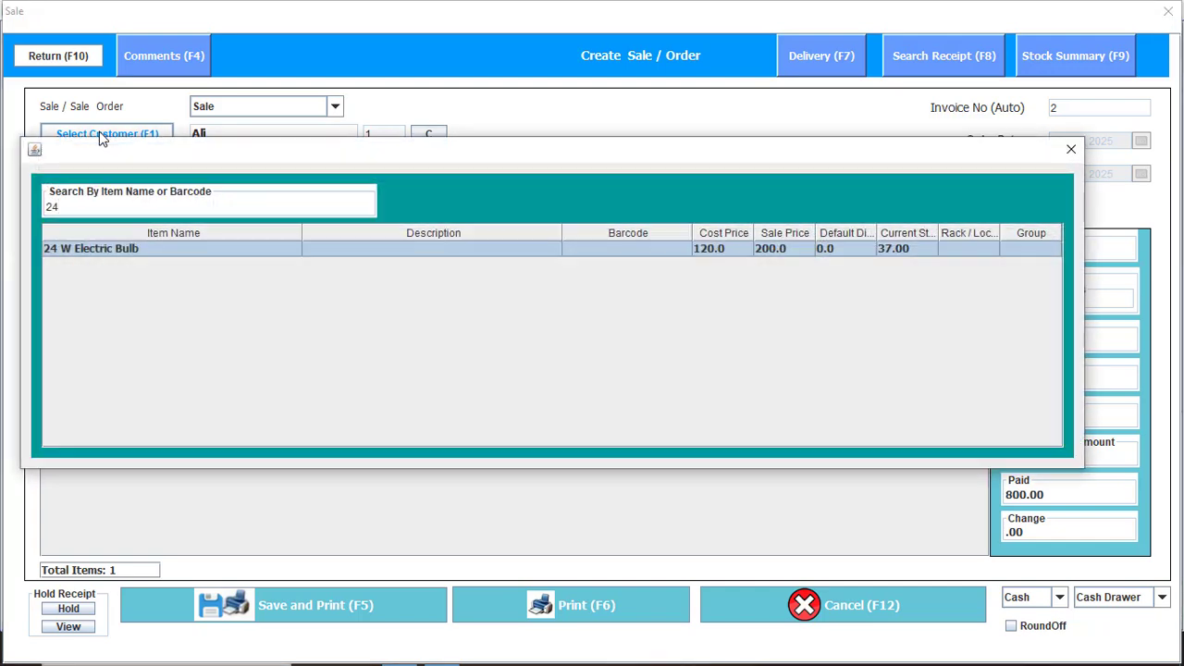
{"action": "key", "text": "Return"}
{"action": "type", "text": "10"}
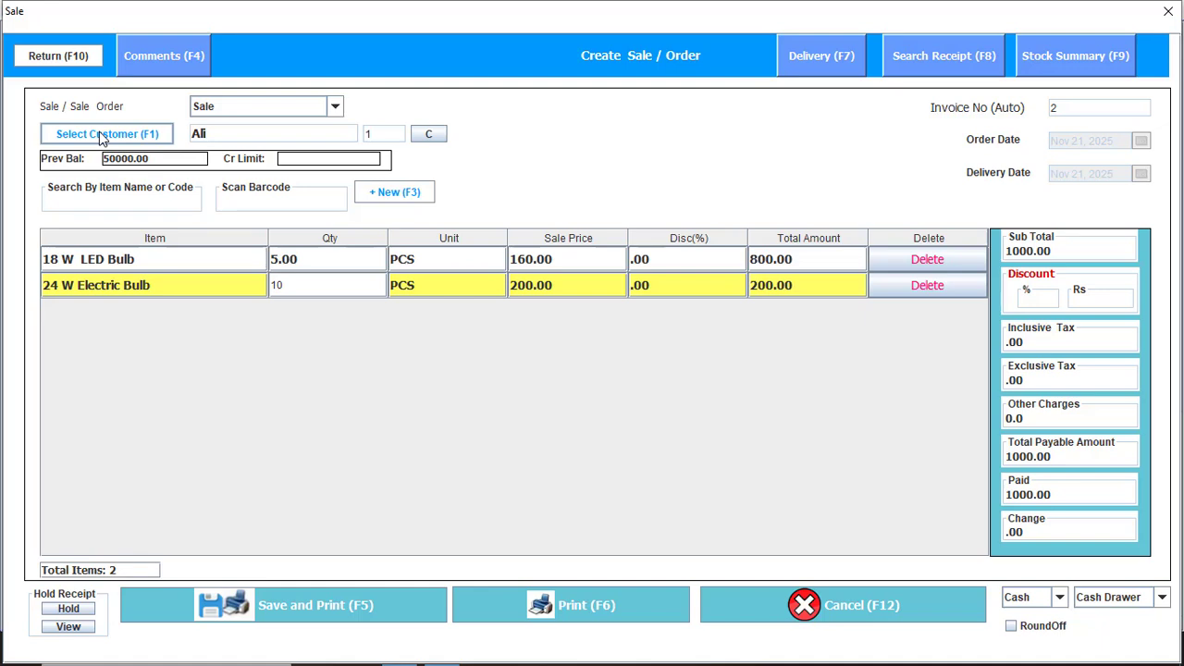
{"action": "key", "text": "Return"}
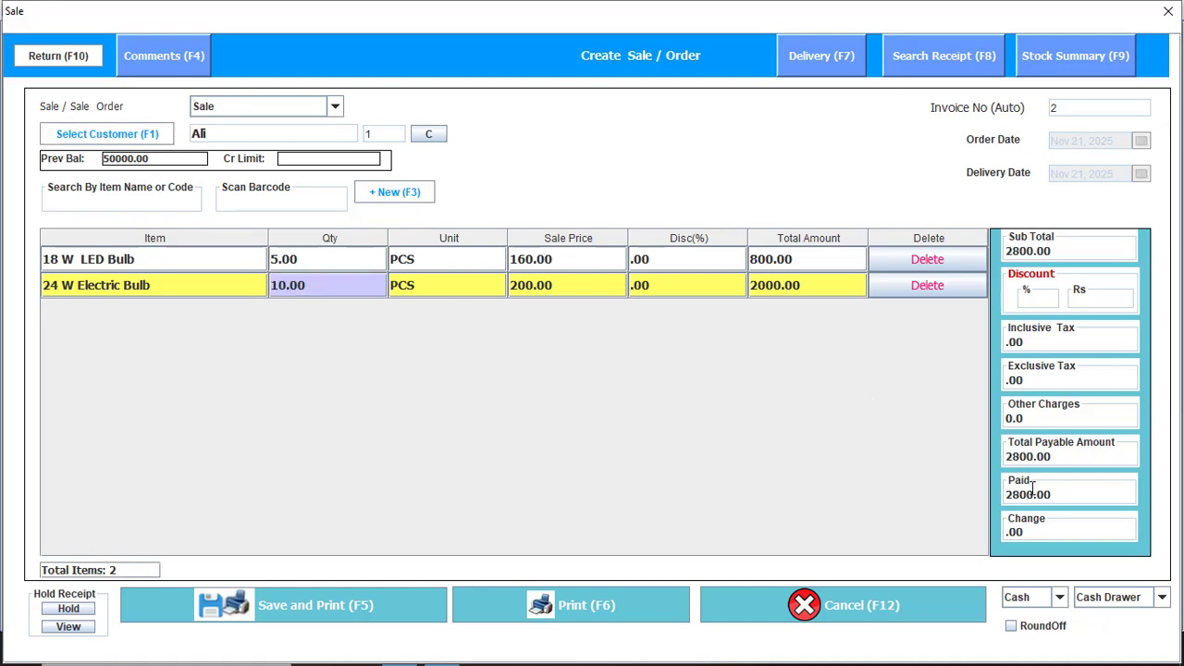
Set payment to Credit with 1500 paid, then save and print the 2800.00 sale
{"action": "left_click", "coordinate": [1030, 602]}
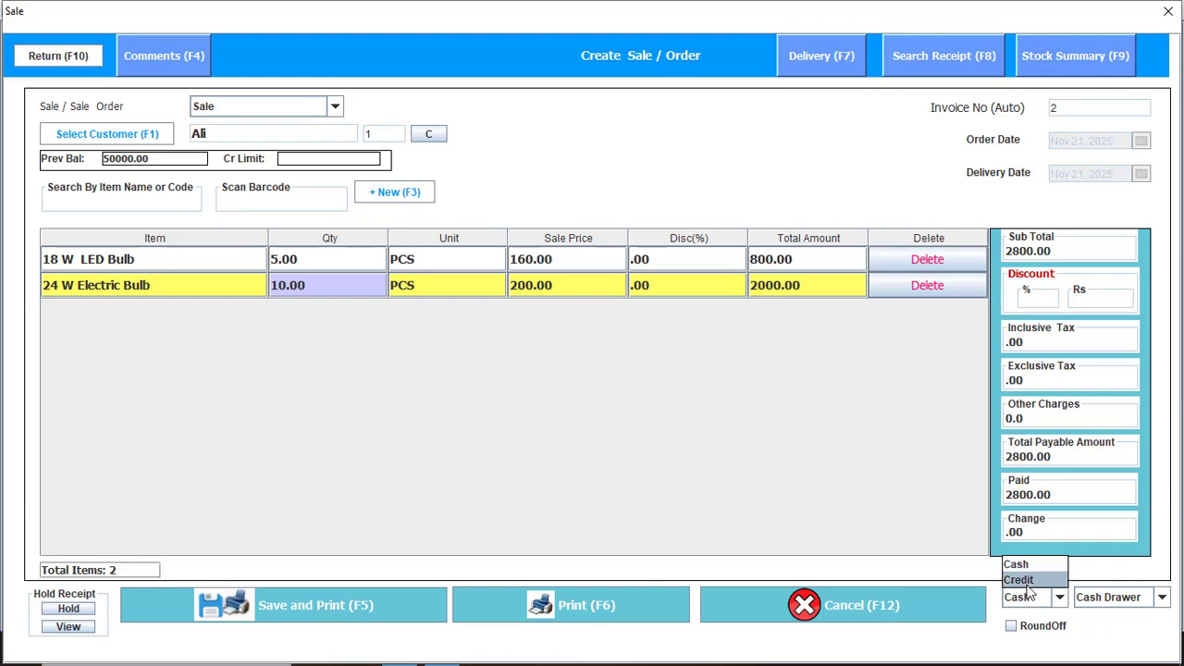
{"action": "left_click", "coordinate": [1021, 580]}
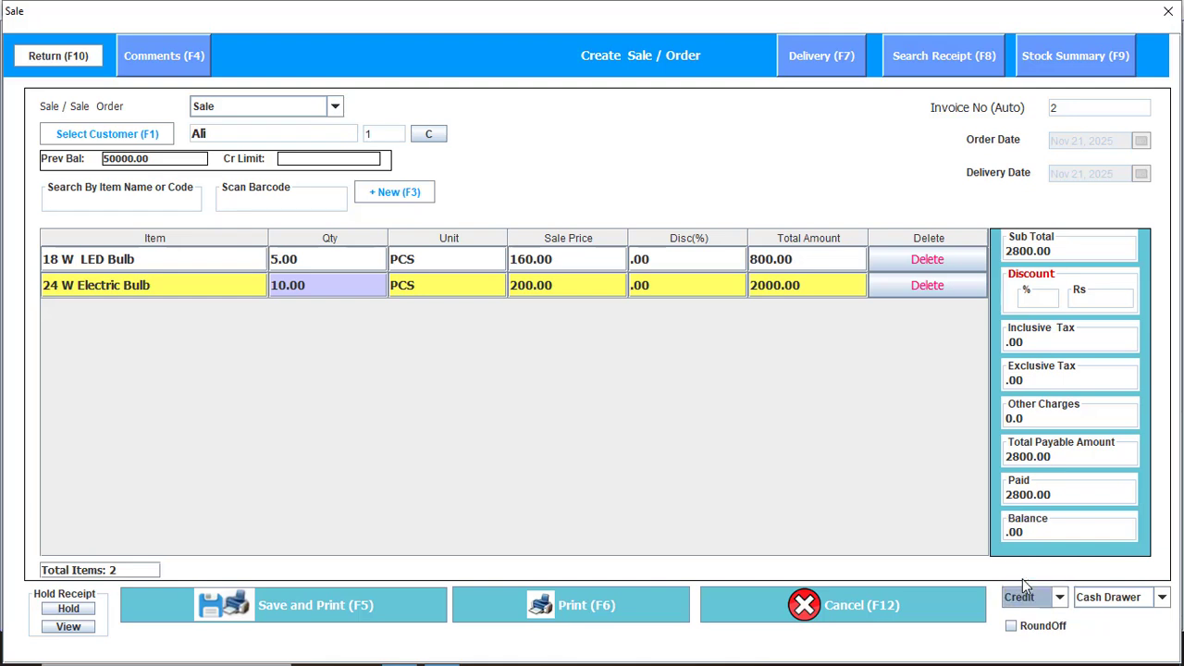
{"action": "left_click", "coordinate": [1057, 498]}
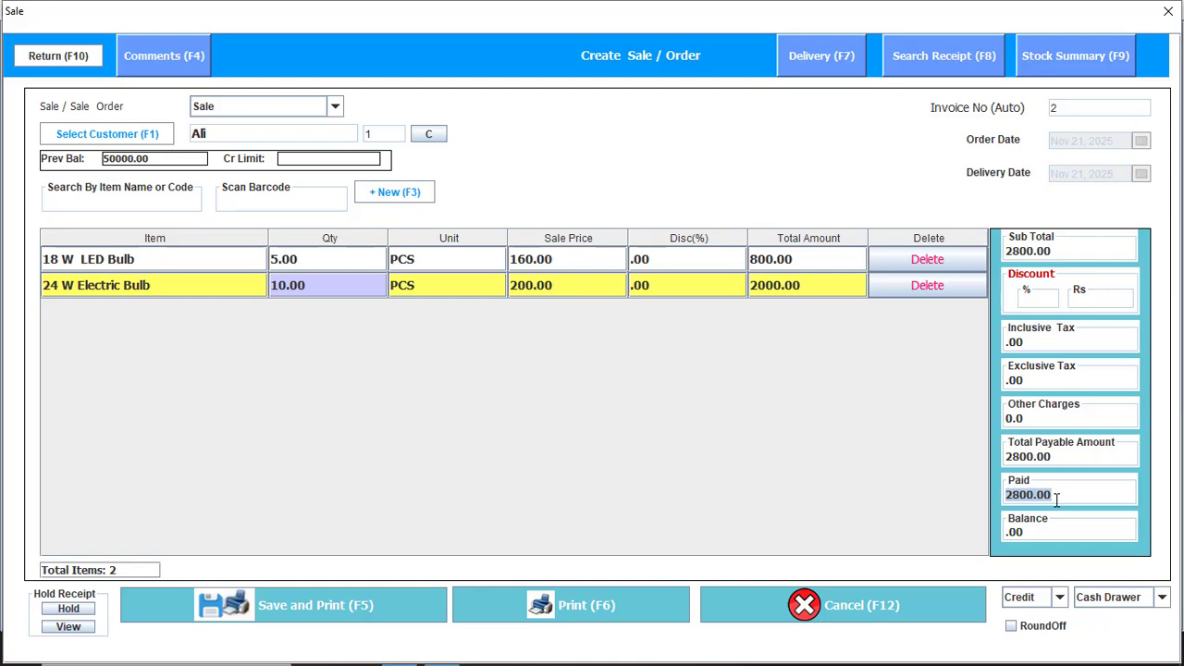
{"action": "key", "text": "BackSpace"}
{"action": "type", "text": "0"}
{"action": "key", "text": "BackSpace"}
{"action": "type", "text": "1500"}
{"action": "left_click", "coordinate": [336, 604]}
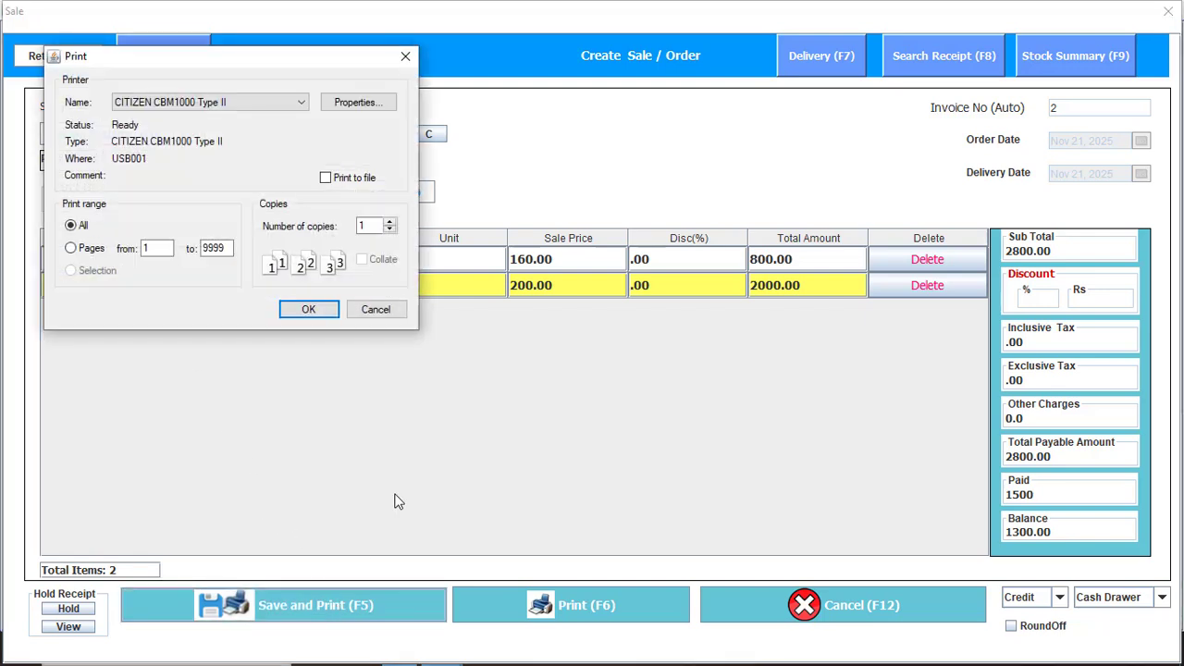
{"action": "key", "text": "Return"}
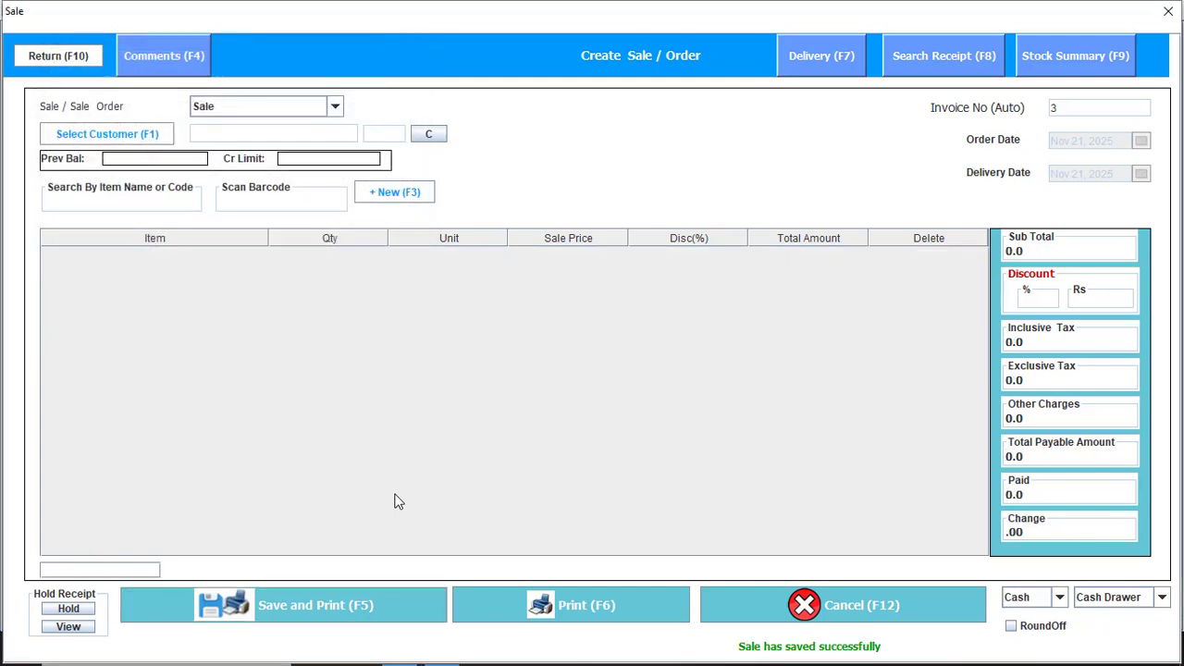
{"action": "left_click", "coordinate": [1168, 12]}
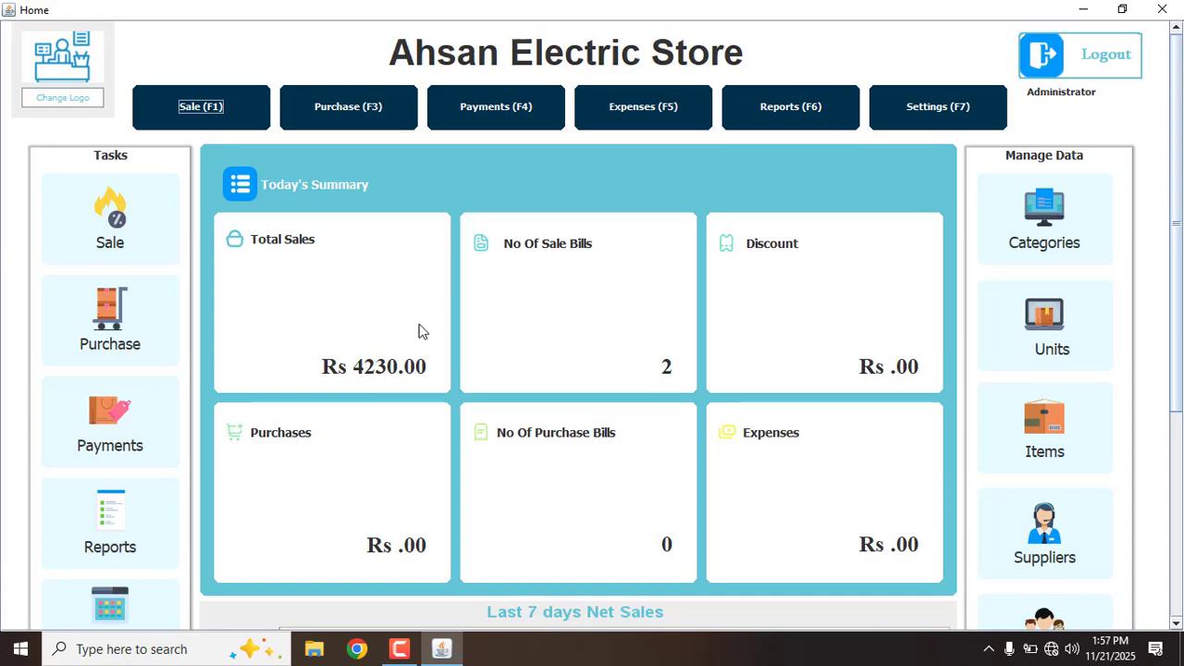
{"action": "left_click", "coordinate": [790, 114]}
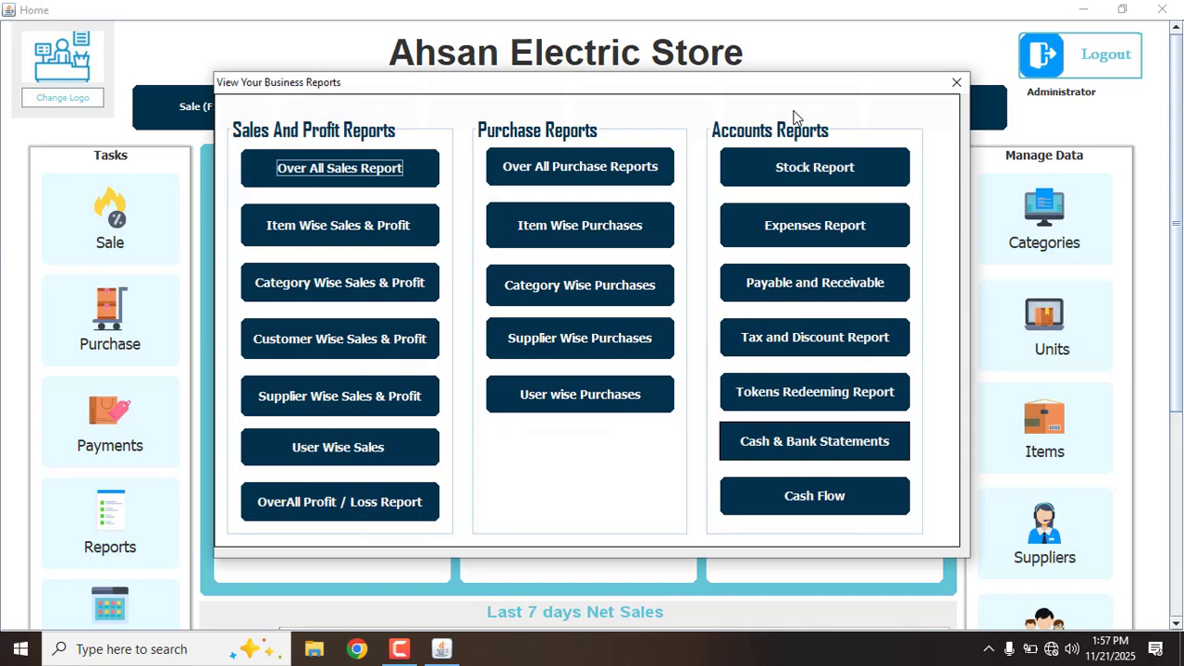
{"action": "left_click", "coordinate": [375, 169]}
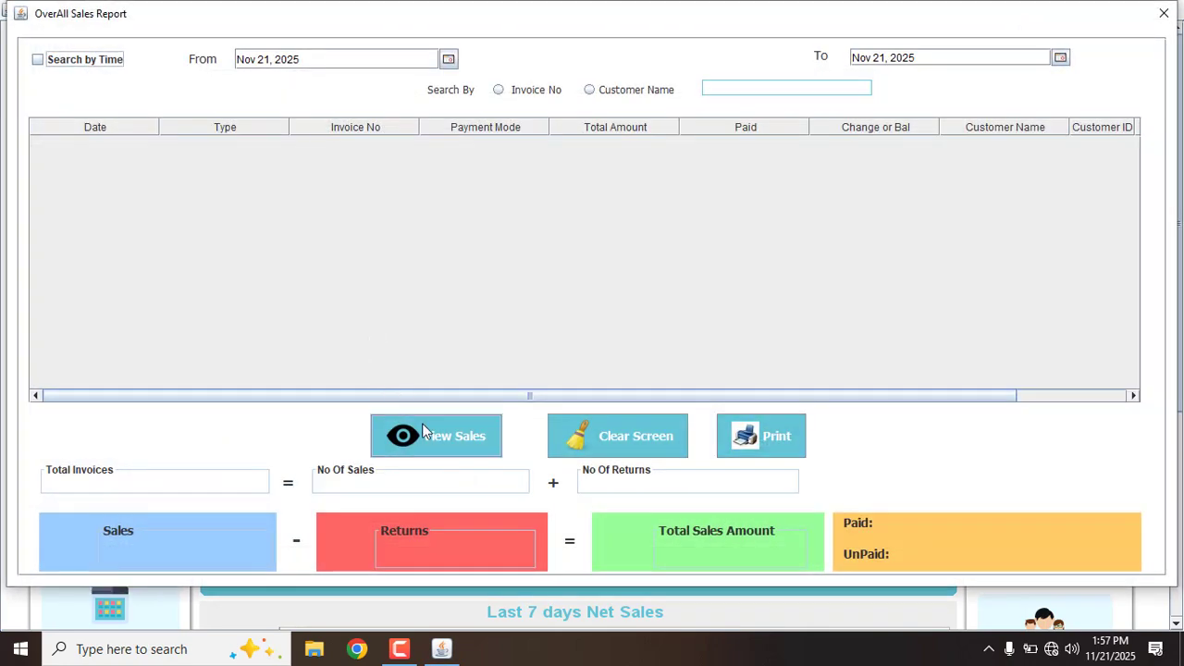
{"action": "left_click", "coordinate": [431, 435]}
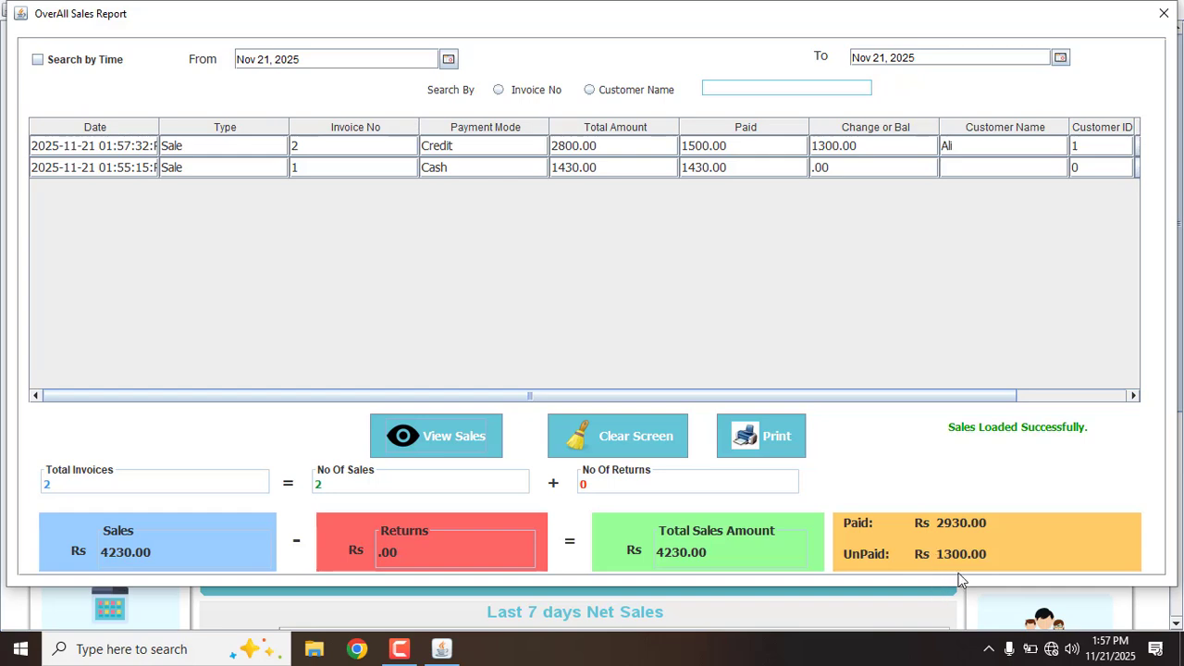
{"action": "left_click", "coordinate": [1164, 15]}
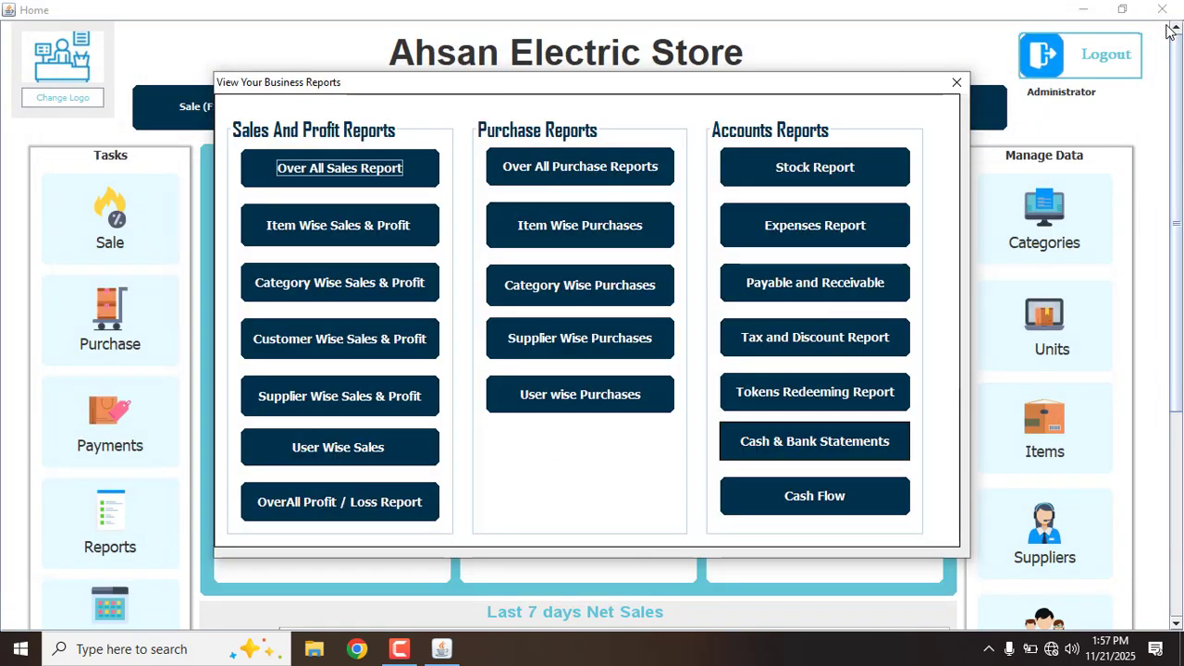
{"action": "left_click", "coordinate": [957, 83]}
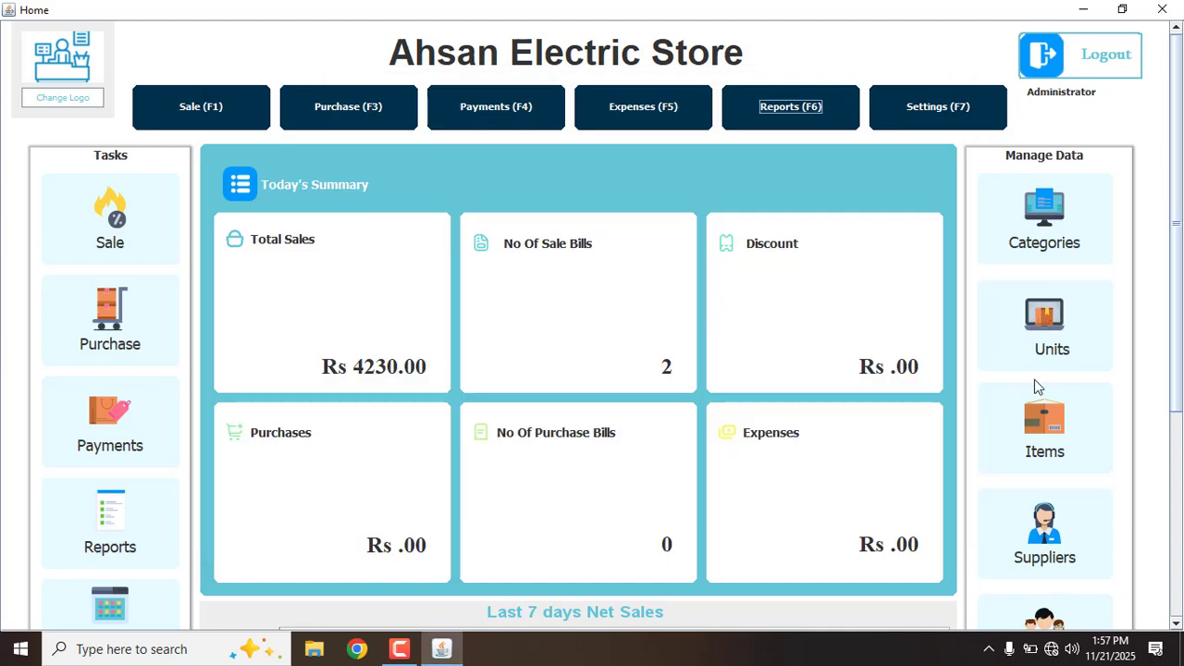
{"action": "left_click", "coordinate": [1072, 615]}
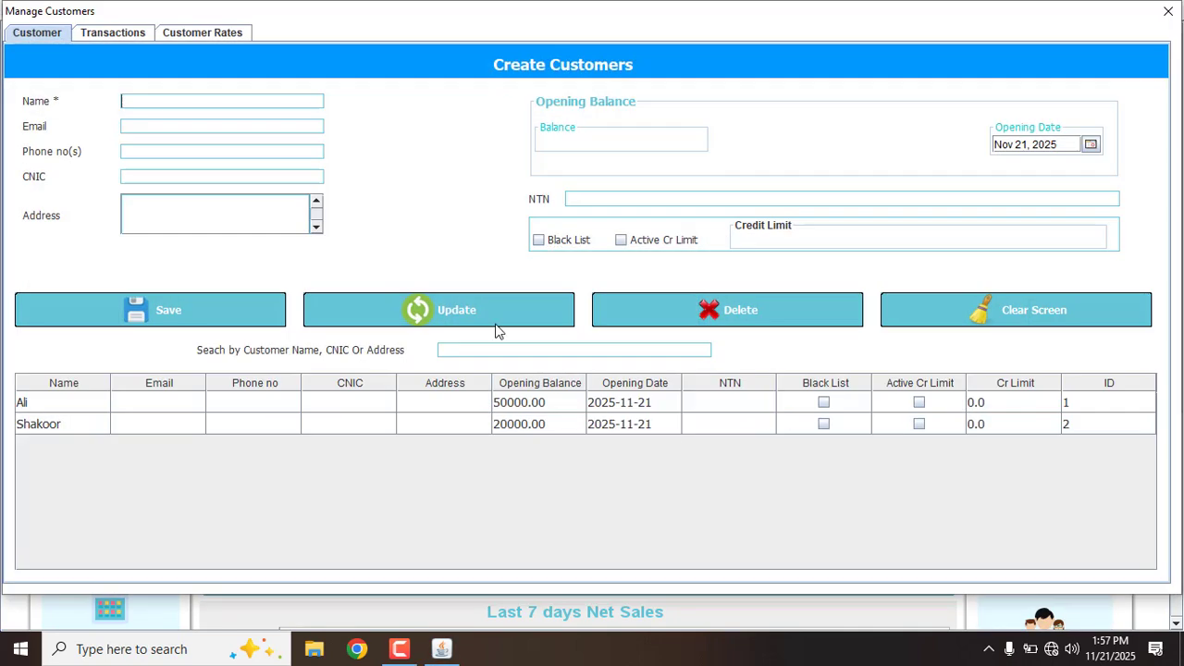
{"action": "left_click", "coordinate": [138, 34]}
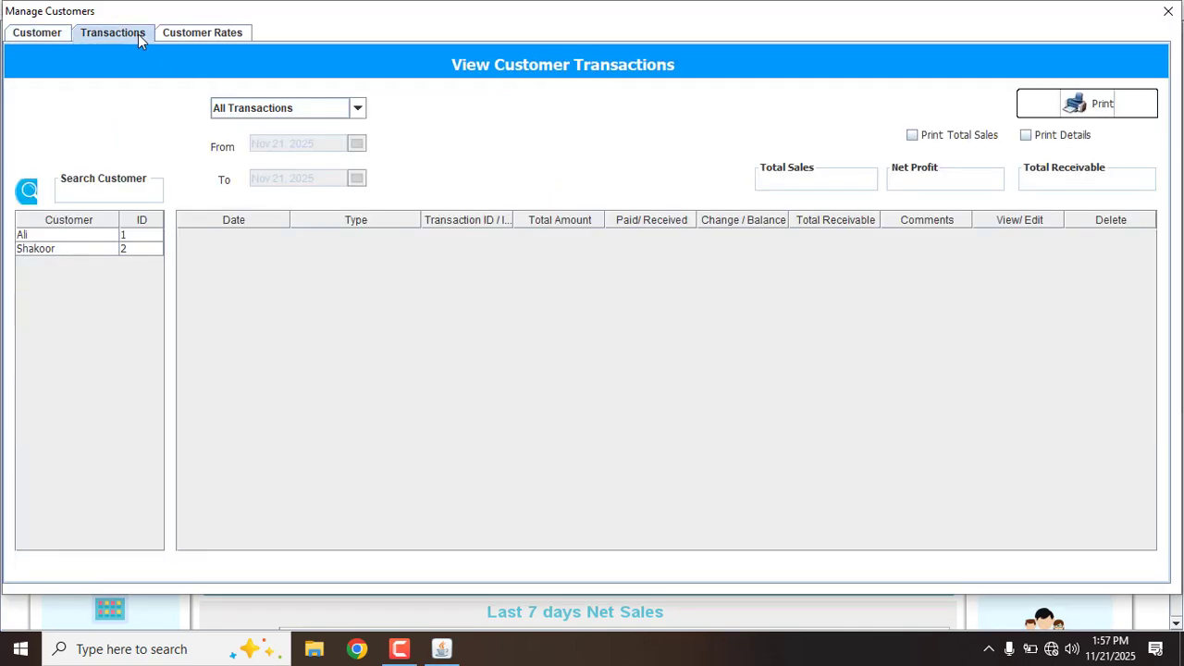
{"action": "left_click", "coordinate": [81, 237]}
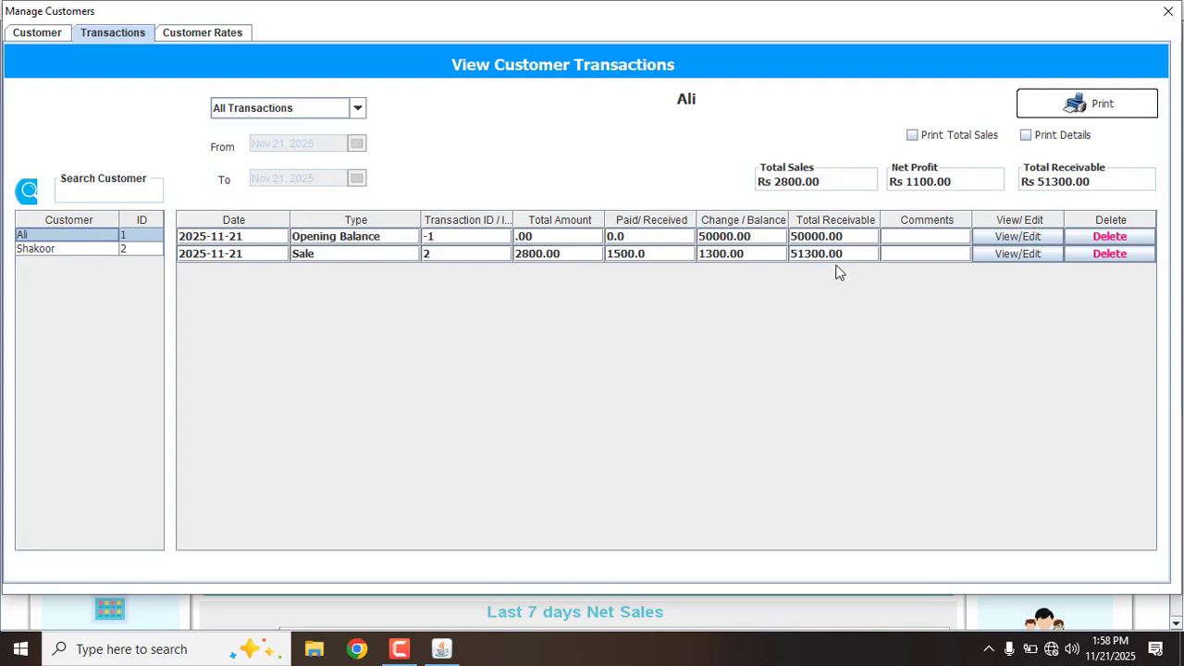
{"action": "left_click", "coordinate": [1168, 11]}
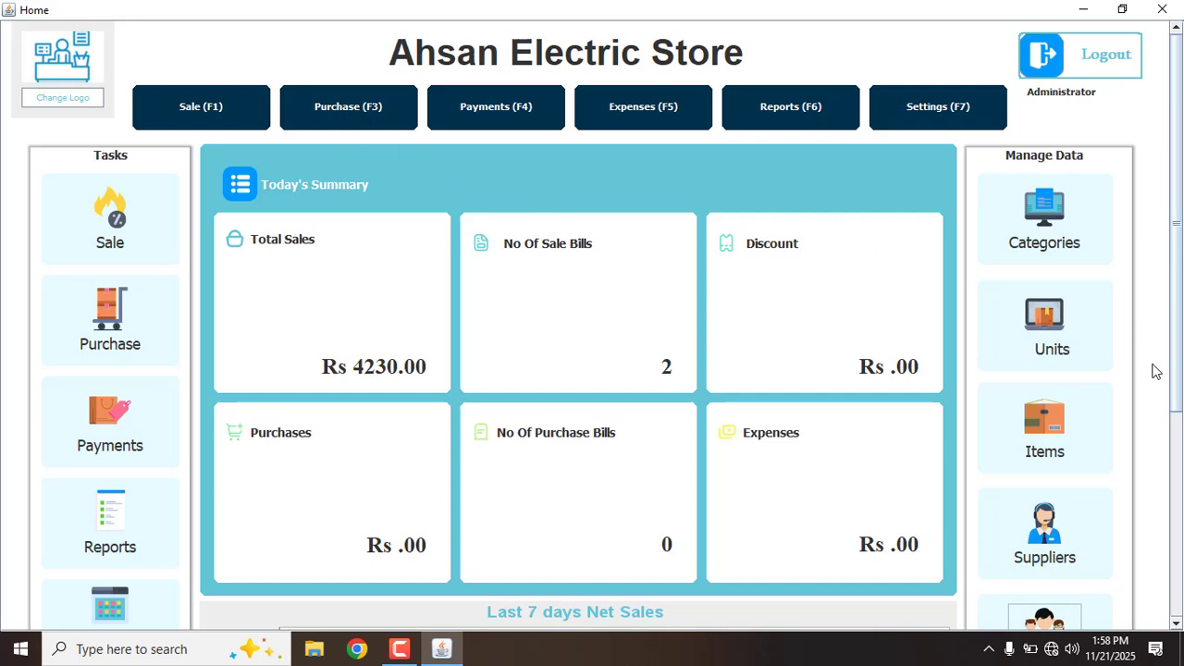
Add supplier 'ABC TRaders' with a 12000 opening balance, then close Manage Suppliers
{"action": "left_click", "coordinate": [1069, 527]}
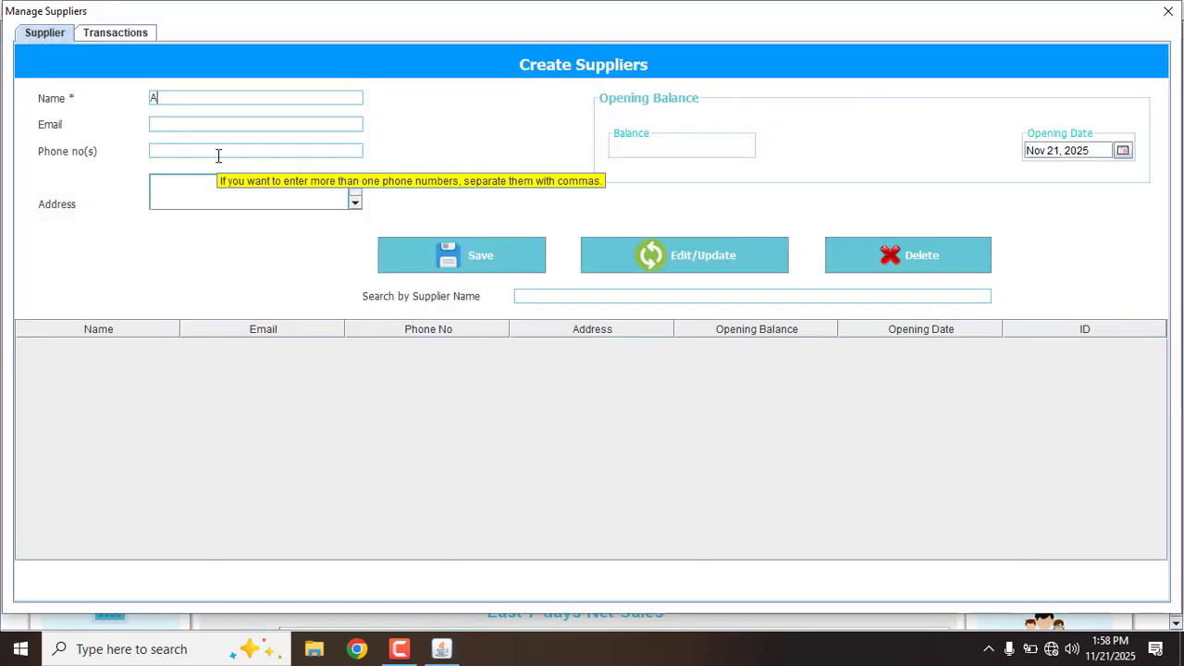
{"action": "type", "text": "ABC TRaders"}
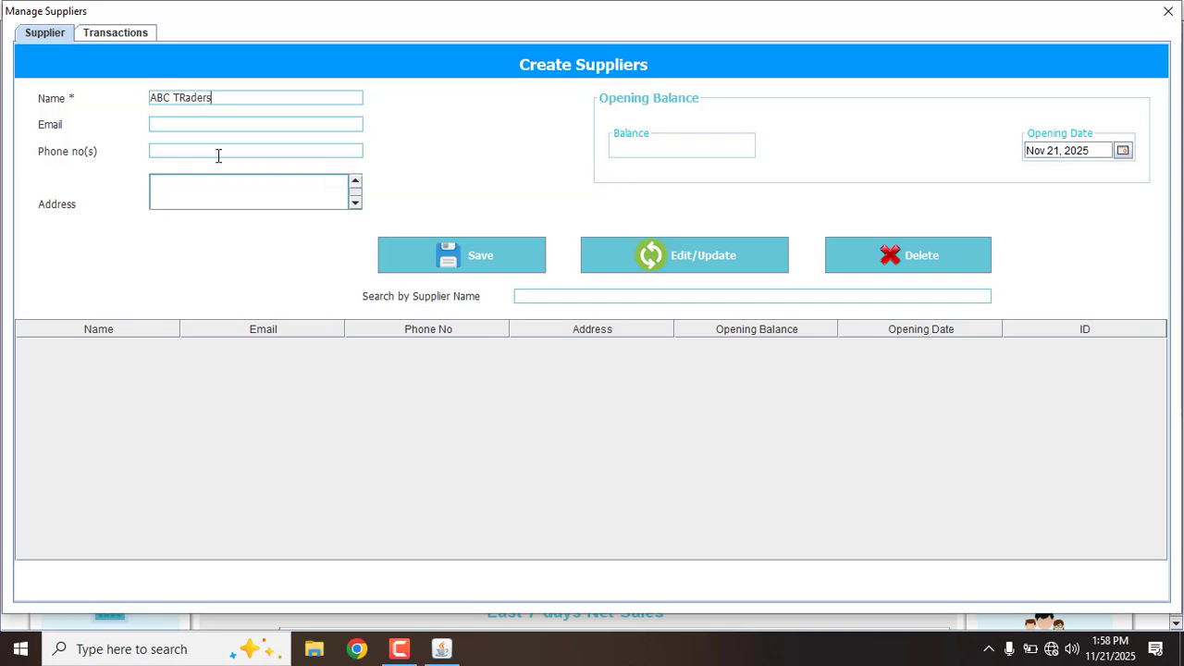
{"action": "left_click", "coordinate": [626, 149]}
{"action": "type", "text": "12000"}
{"action": "left_click", "coordinate": [489, 254]}
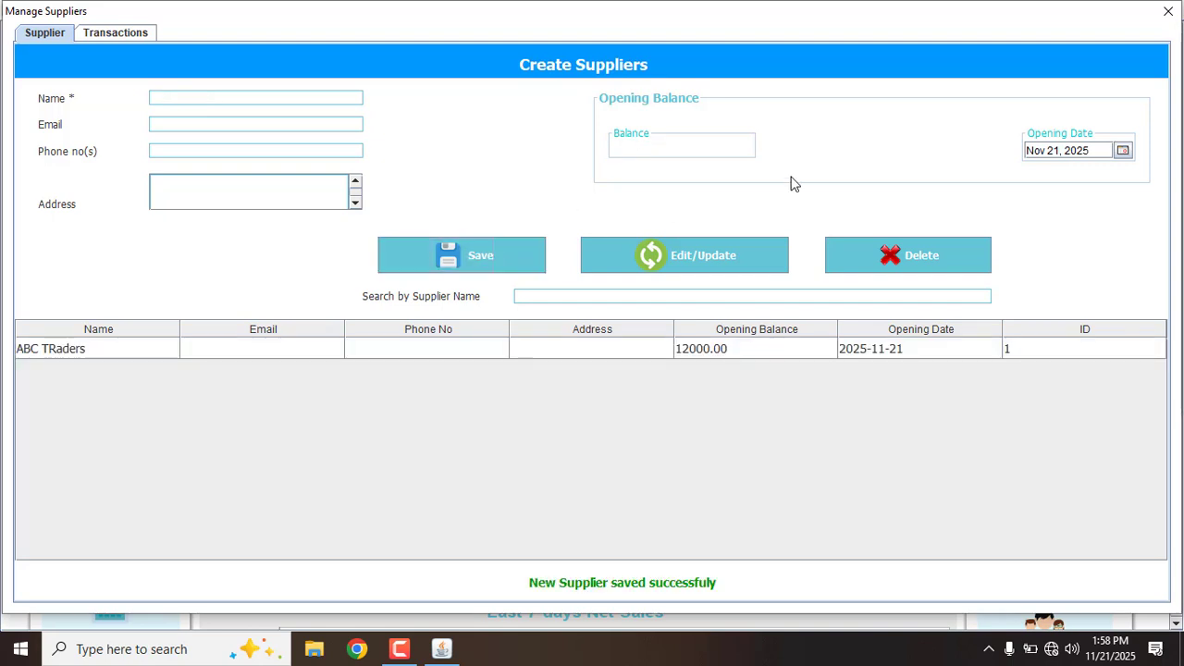
{"action": "left_click", "coordinate": [1168, 11]}
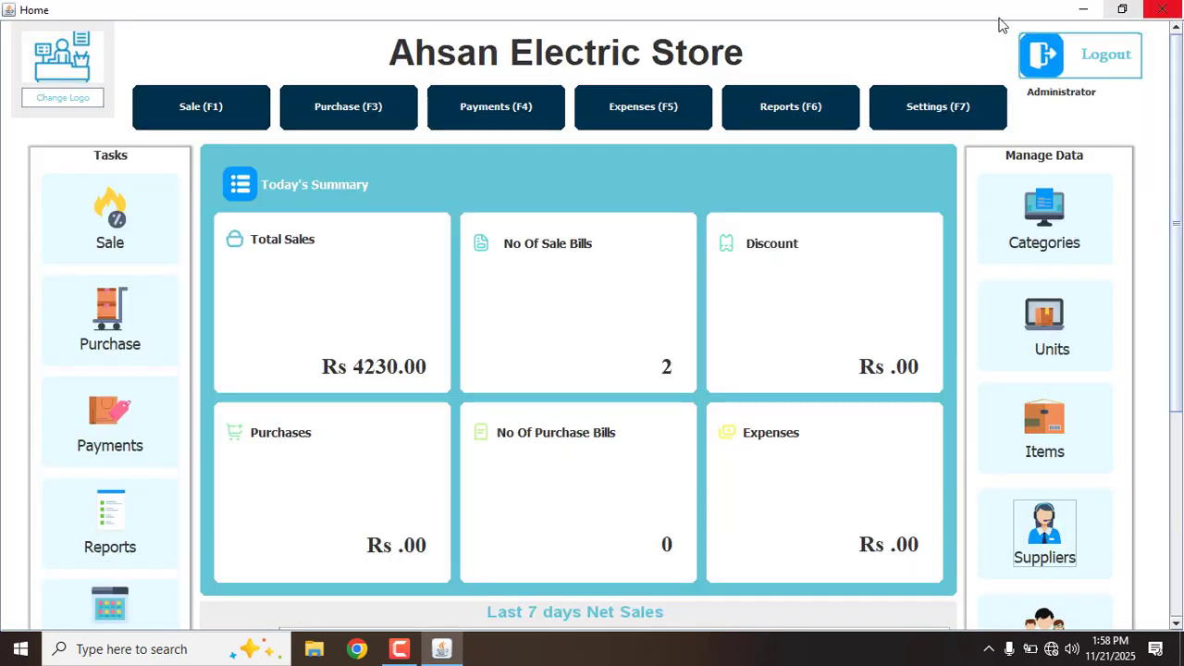
Start a purchase from ABC TRaders for 100 18 W LED Bulbs and 200 24 W Electric Bulbs
{"action": "left_click", "coordinate": [349, 119]}
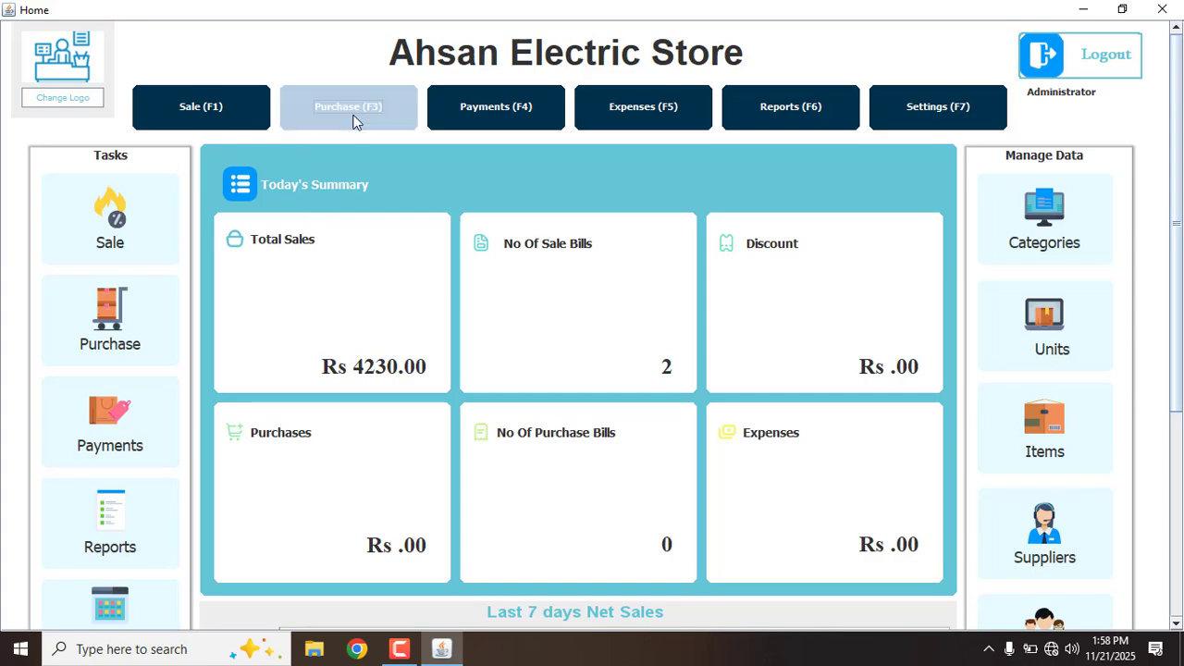
{"action": "left_click", "coordinate": [124, 132]}
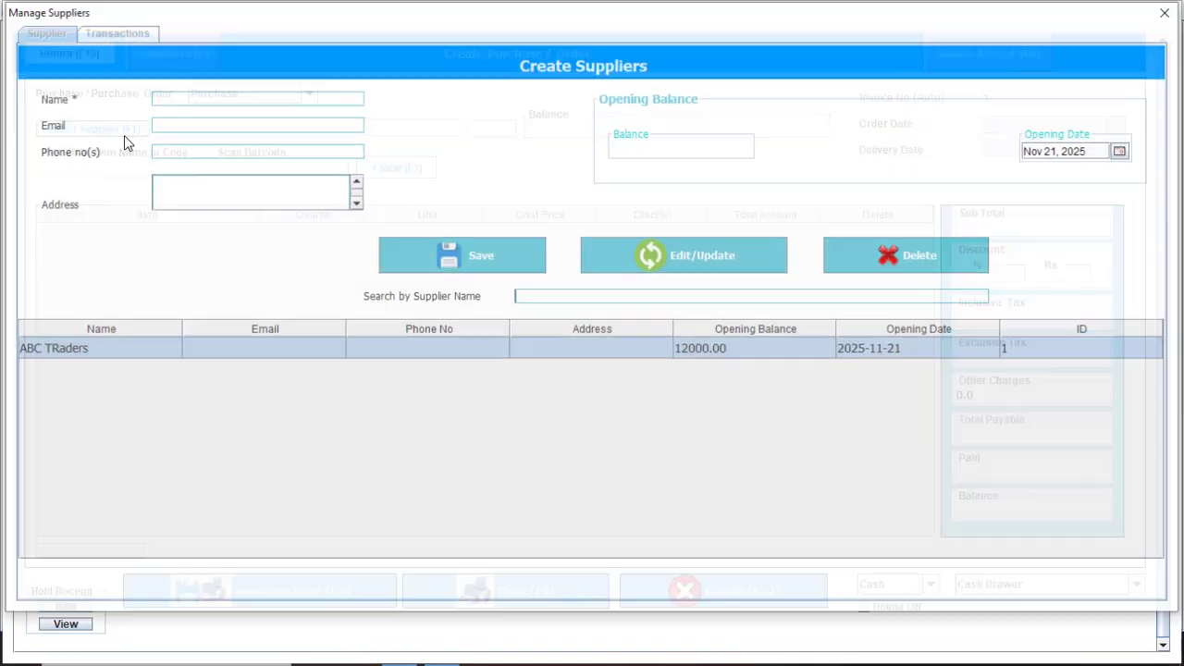
{"action": "key", "text": "Return"}
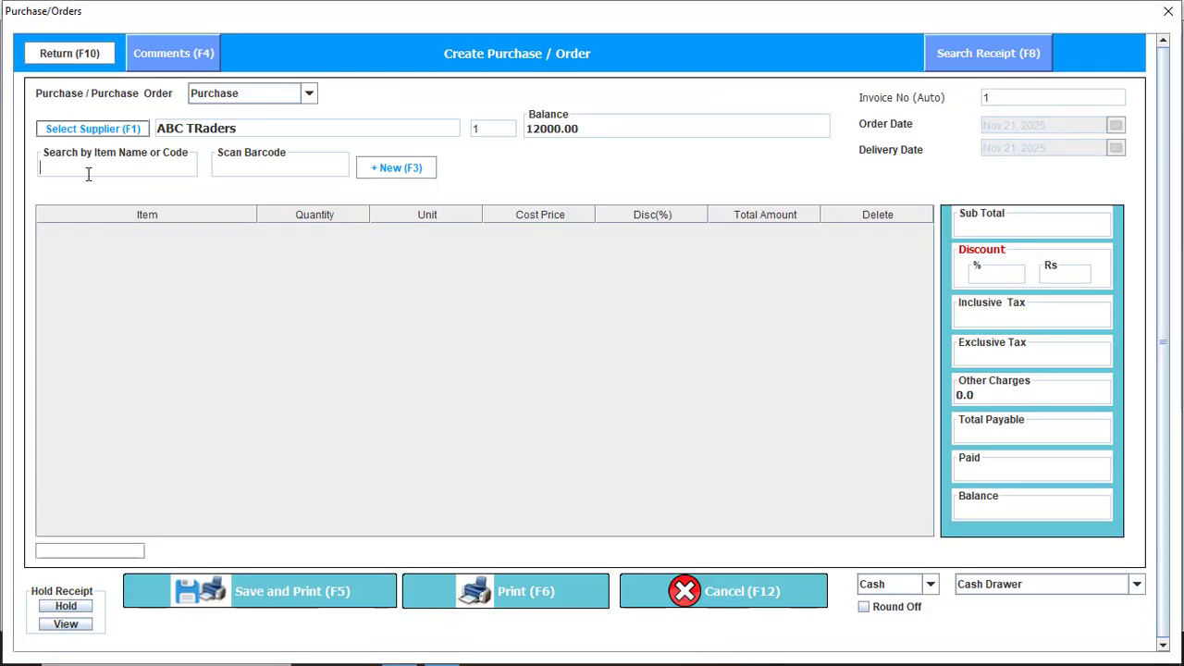
{"action": "type", "text": "18"}
{"action": "key", "text": "Return"}
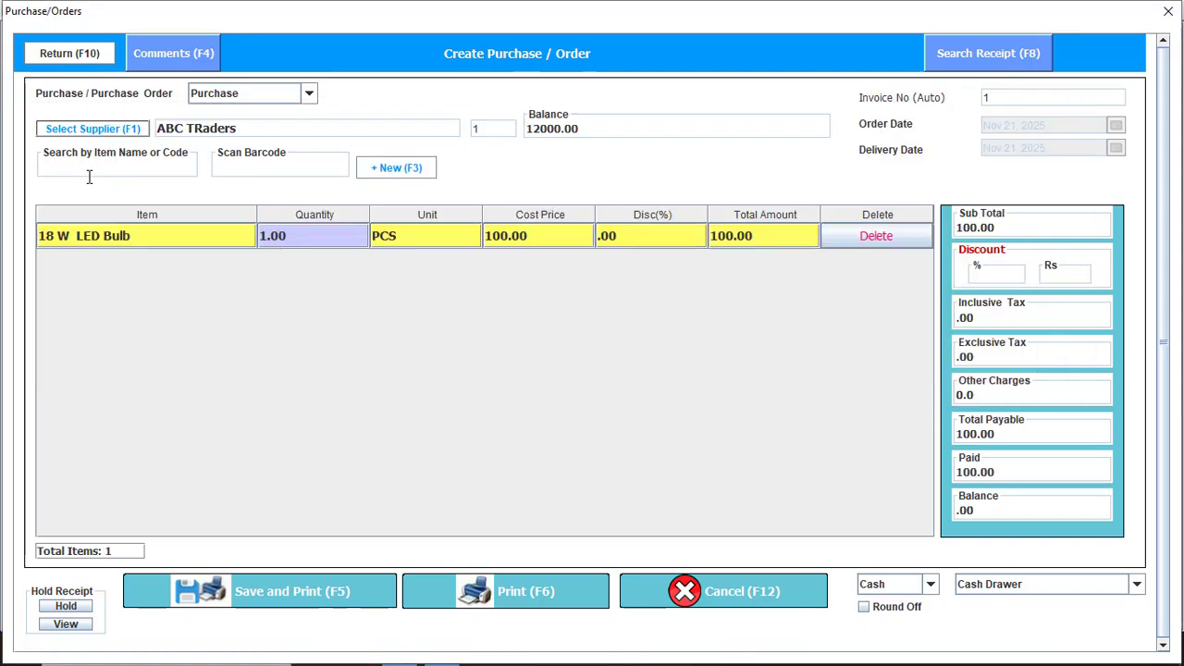
{"action": "type", "text": "1"}
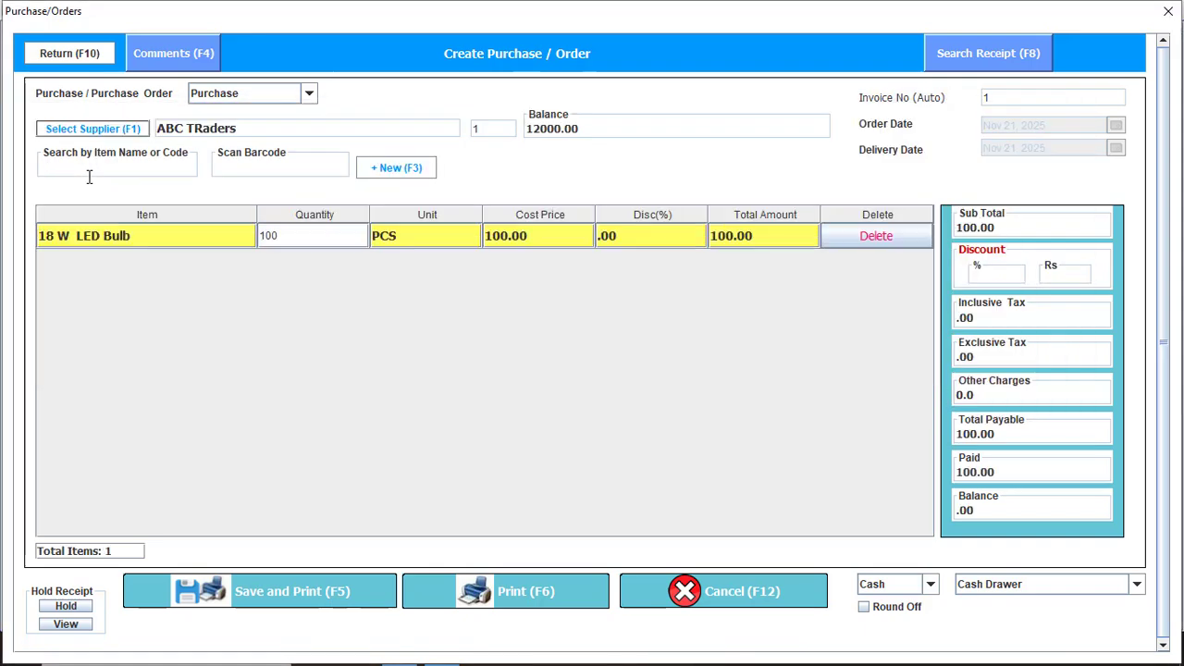
{"action": "key", "text": "Return"}
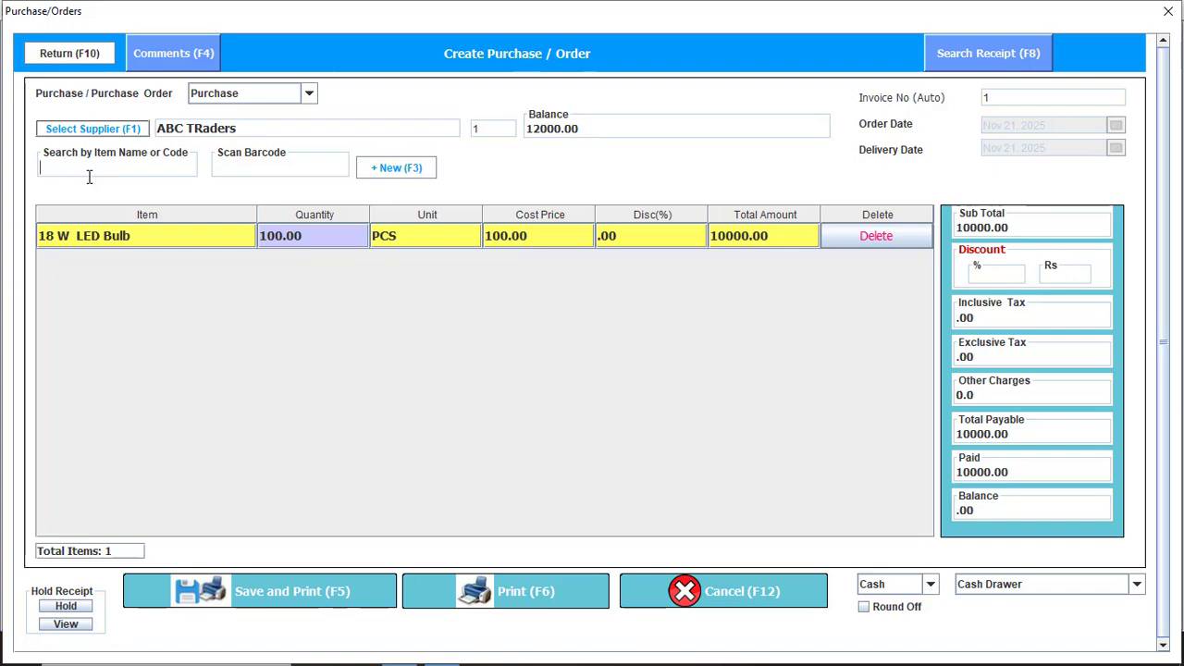
{"action": "type", "text": "24"}
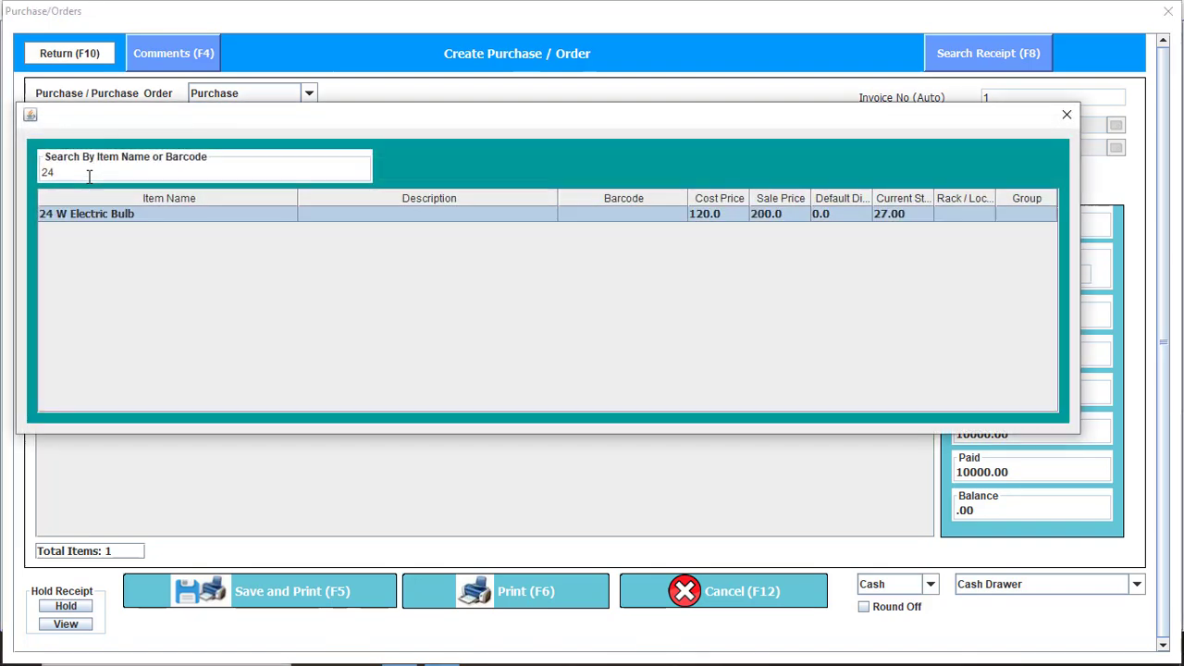
{"action": "key", "text": "Return"}
{"action": "type", "text": "200"}
{"action": "key", "text": "Return"}
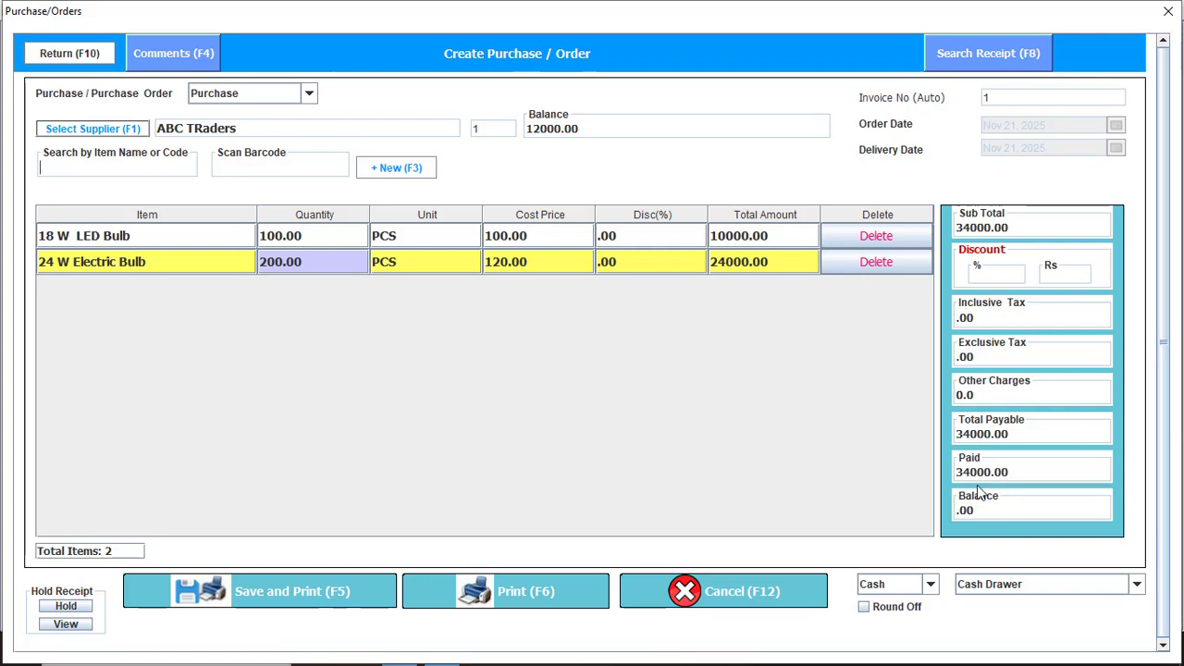
Make the purchase Credit with 0 paid, then save and print it
{"action": "left_click", "coordinate": [909, 592]}
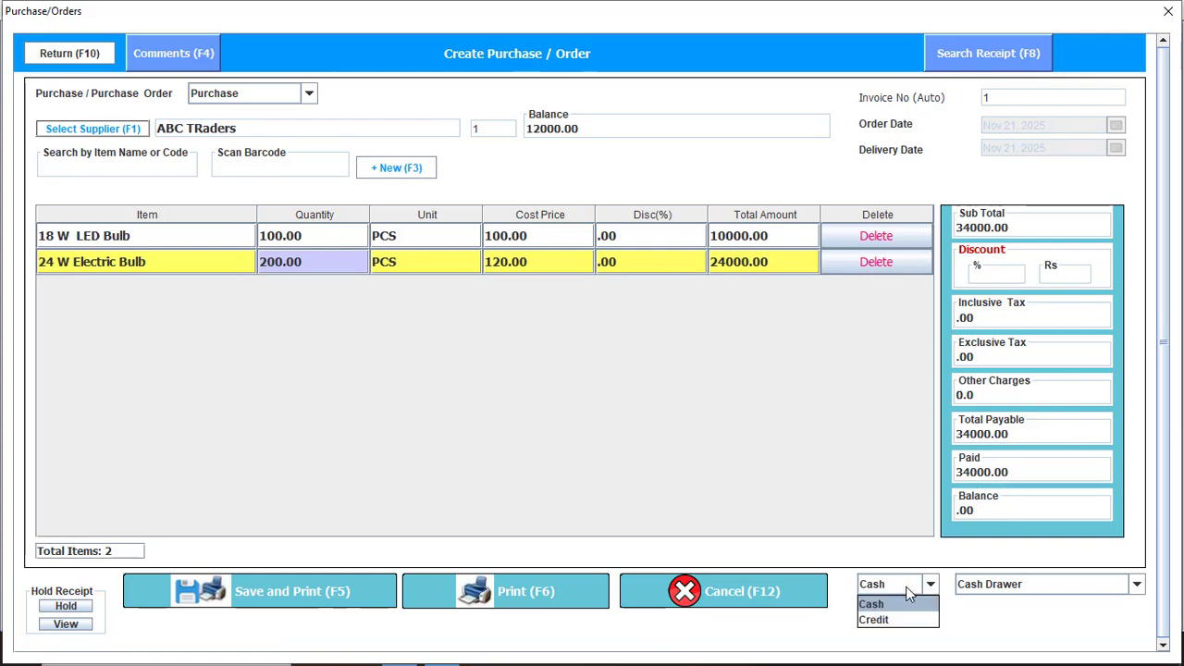
{"action": "left_click", "coordinate": [881, 629]}
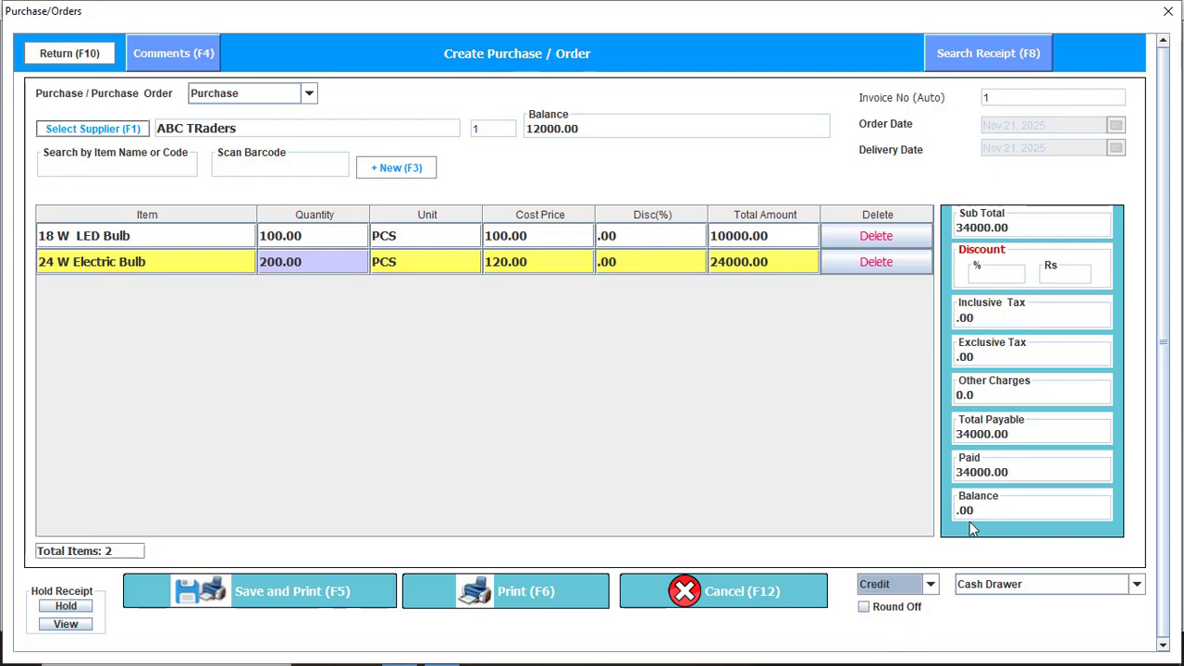
{"action": "left_click", "coordinate": [1018, 473]}
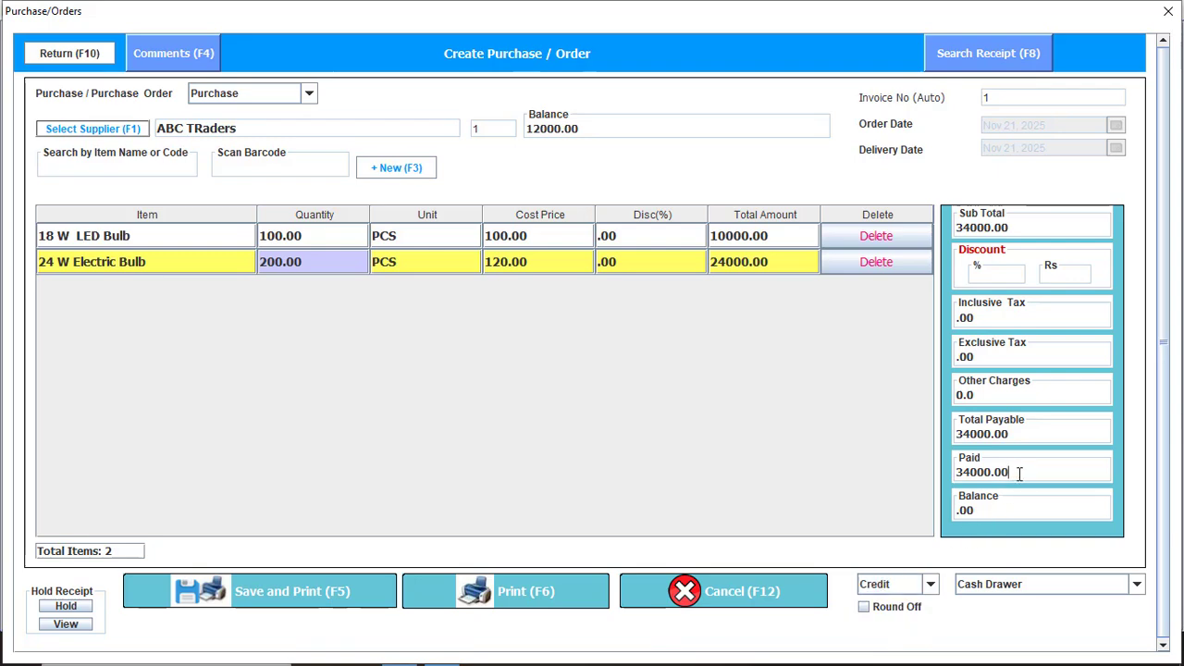
{"action": "double_click", "coordinate": [1018, 474]}
{"action": "type", "text": "0"}
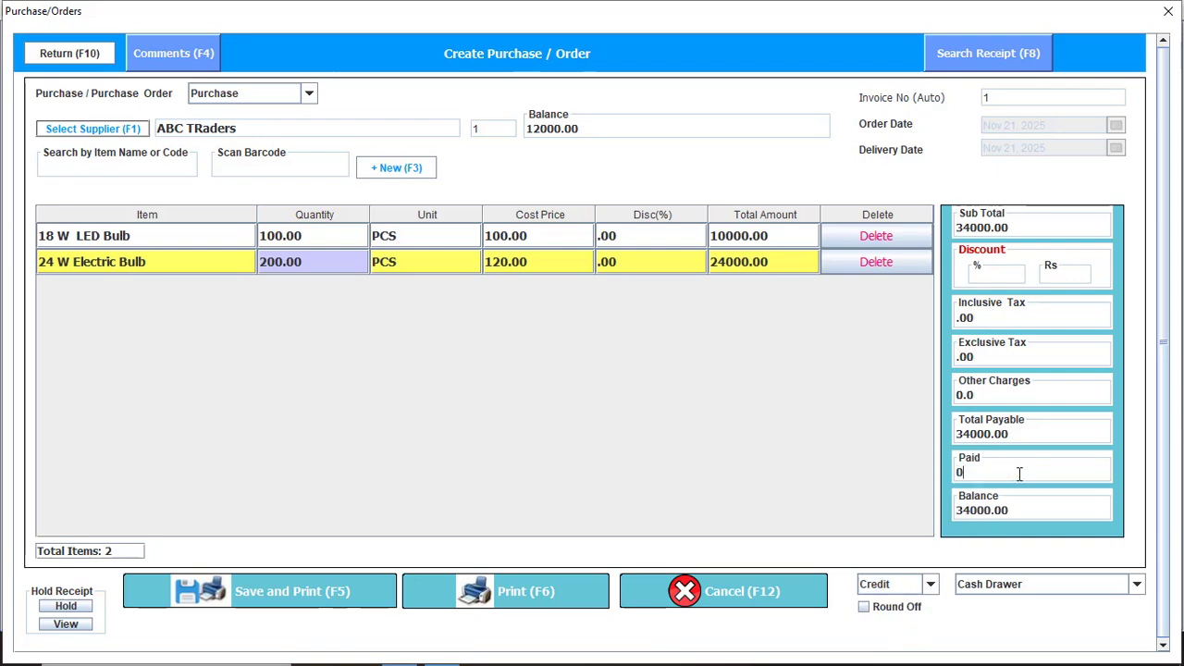
{"action": "left_click", "coordinate": [266, 590]}
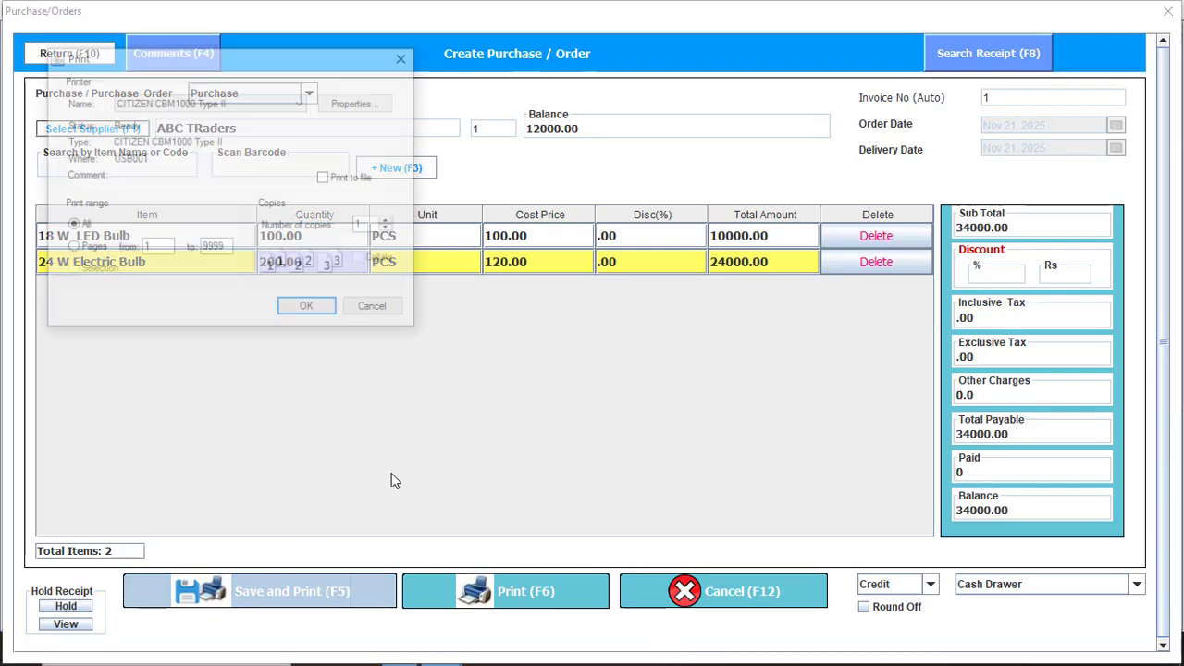
{"action": "key", "text": "Return"}
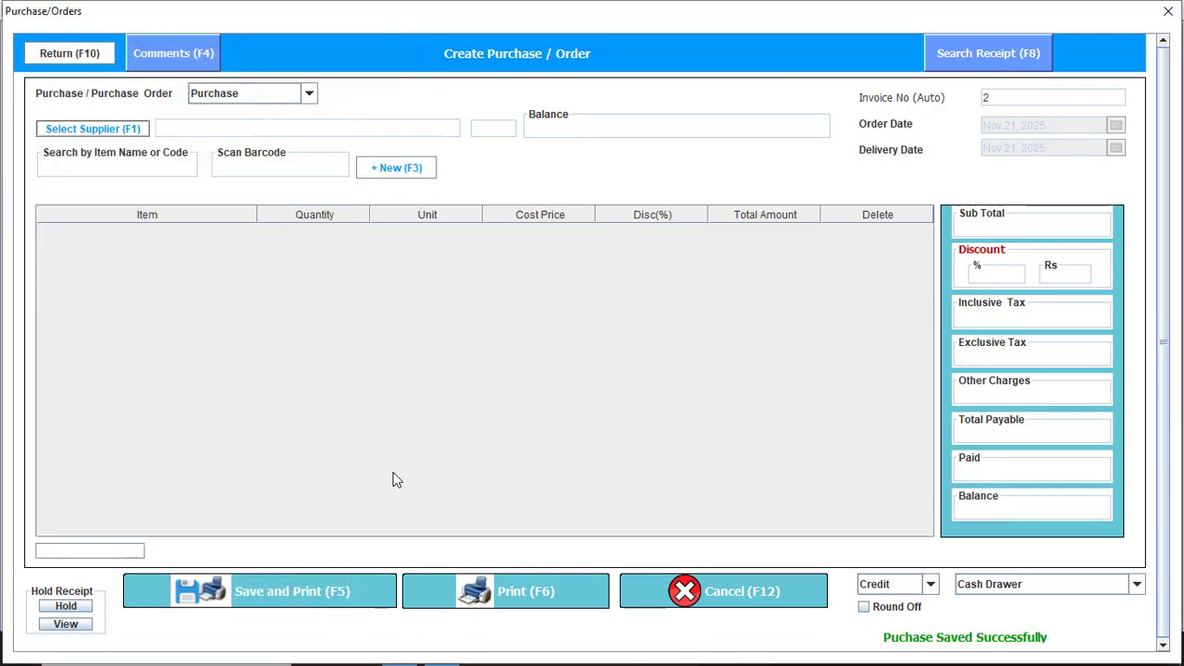
{"action": "left_click", "coordinate": [1168, 11]}
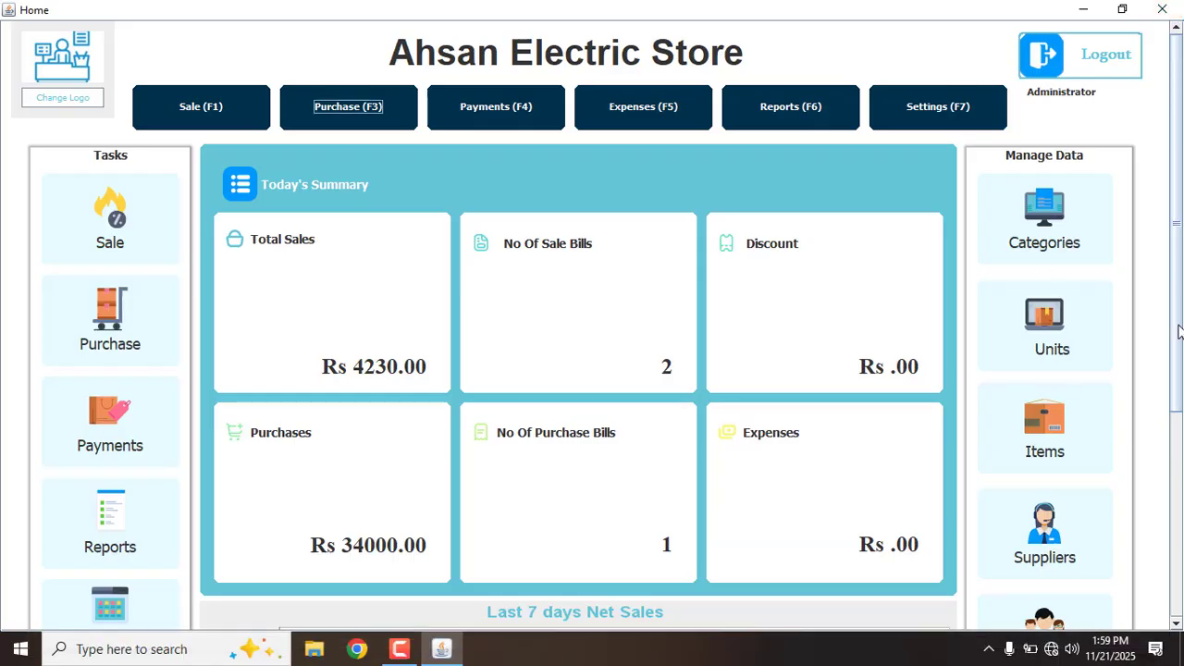
{"action": "scroll", "coordinate": [1177, 331], "scroll_direction": "down", "scroll_amount": 1}
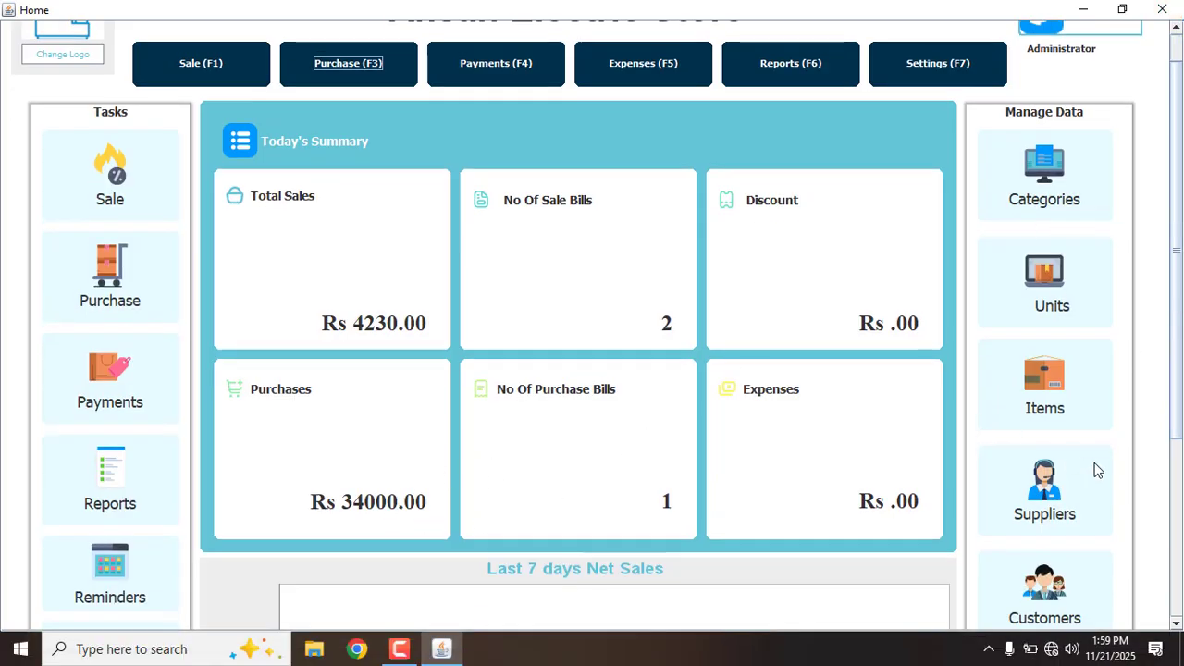
{"action": "scroll", "coordinate": [1180, 401], "scroll_direction": "down", "scroll_amount": 1}
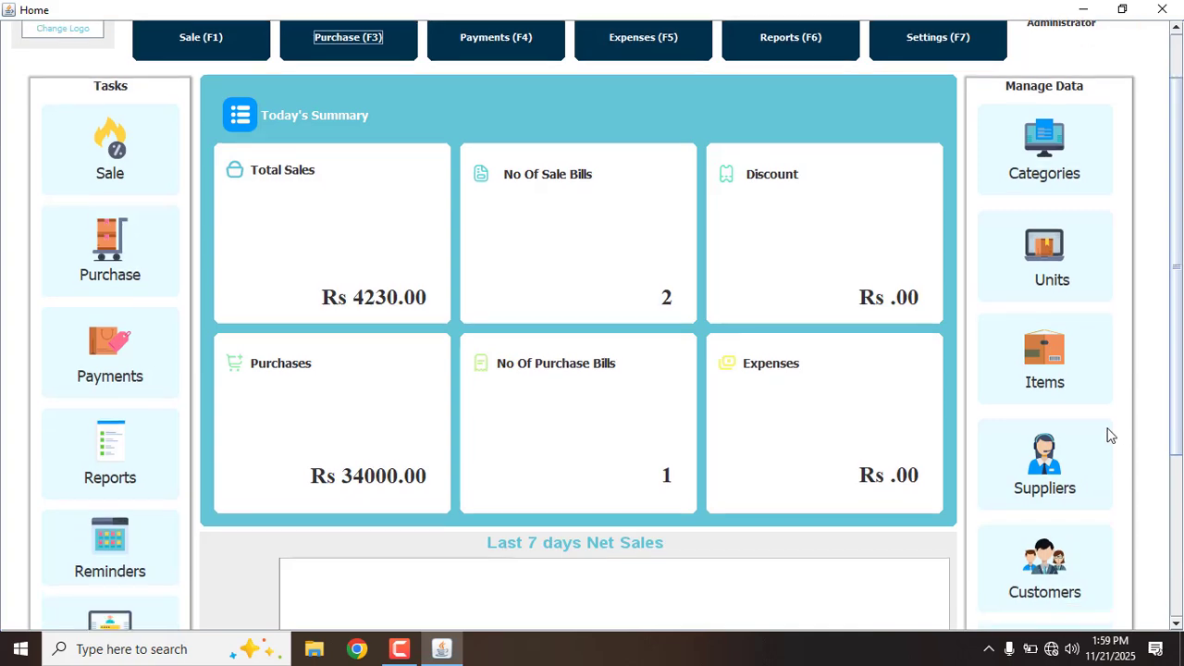
{"action": "left_click", "coordinate": [1067, 457]}
{"action": "left_click", "coordinate": [122, 38]}
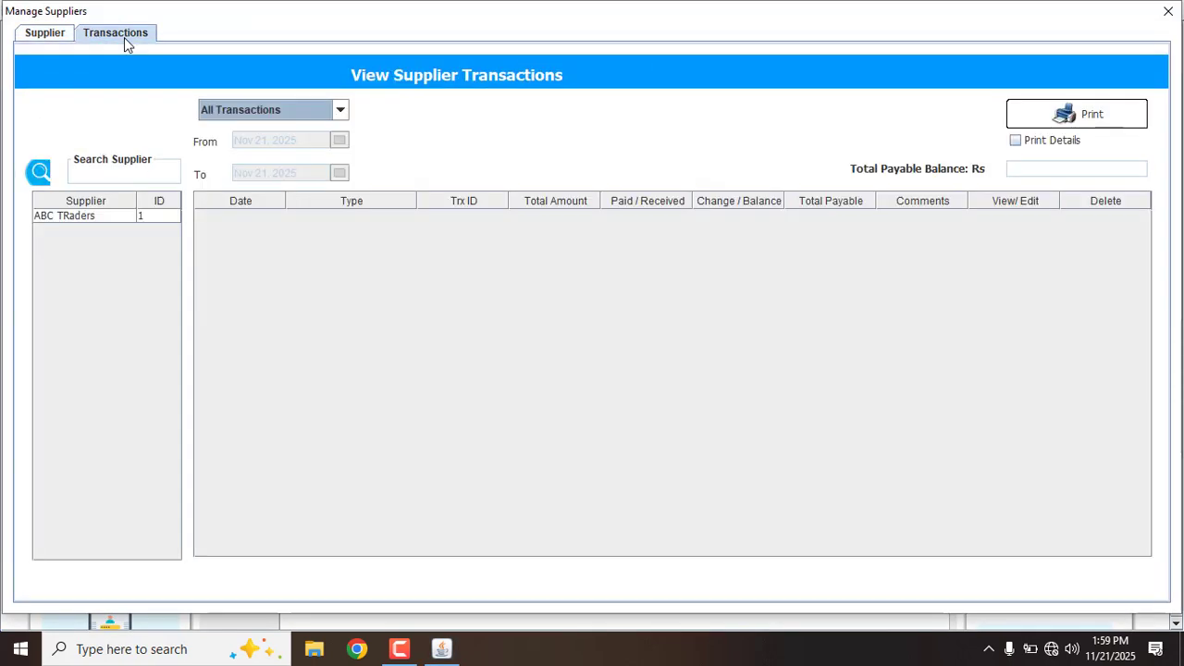
{"action": "left_click", "coordinate": [94, 221]}
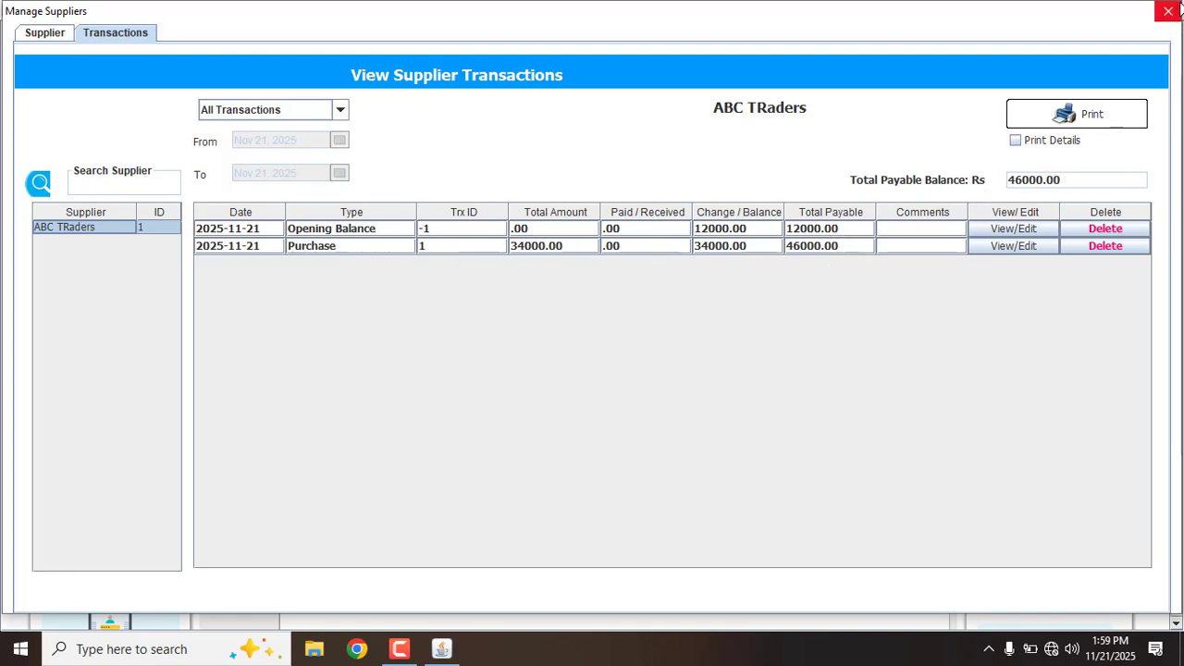
{"action": "left_click", "coordinate": [1168, 11]}
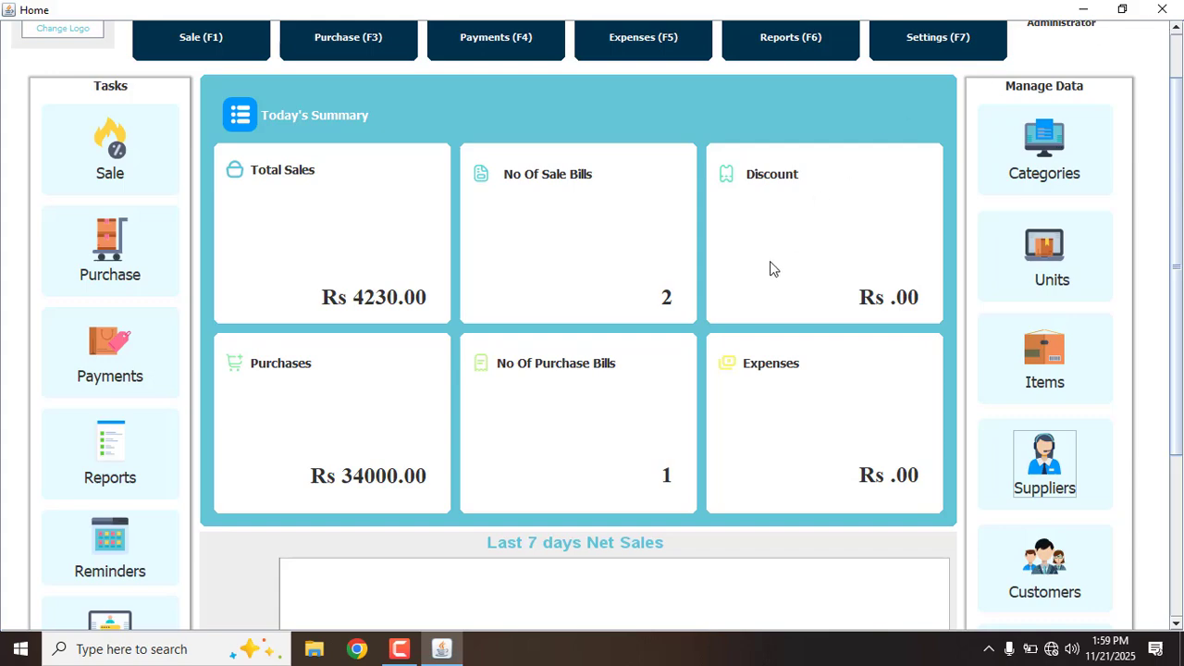
{"action": "scroll", "coordinate": [1177, 399], "scroll_direction": "down", "scroll_amount": 1}
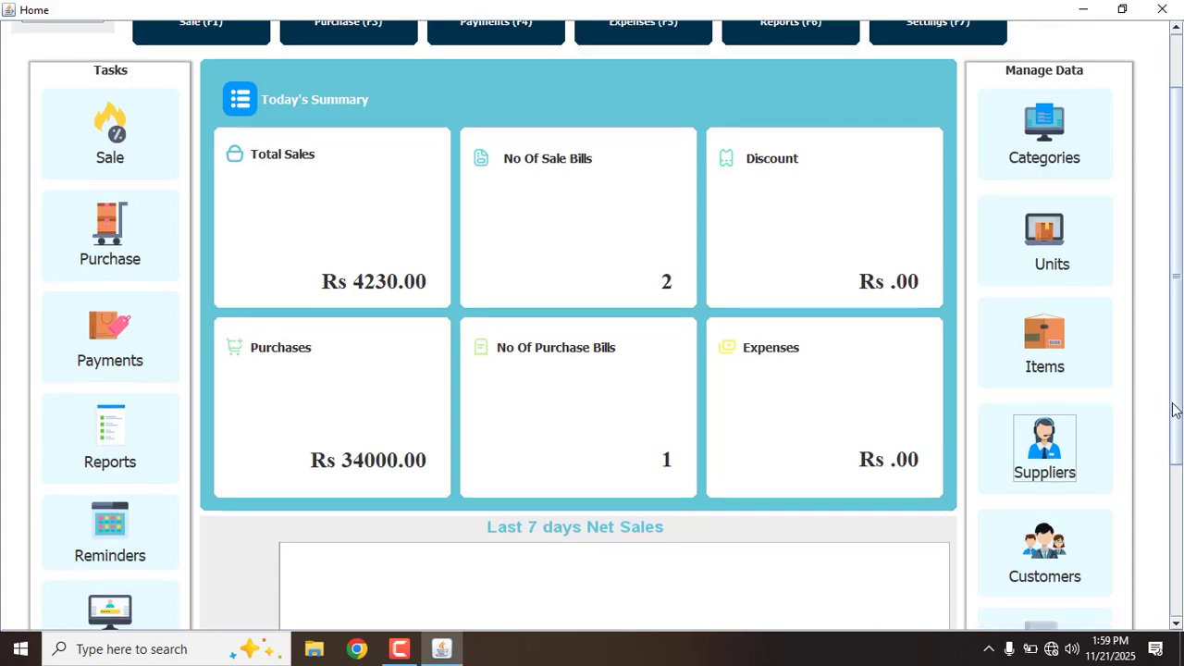
{"action": "left_click", "coordinate": [1080, 355]}
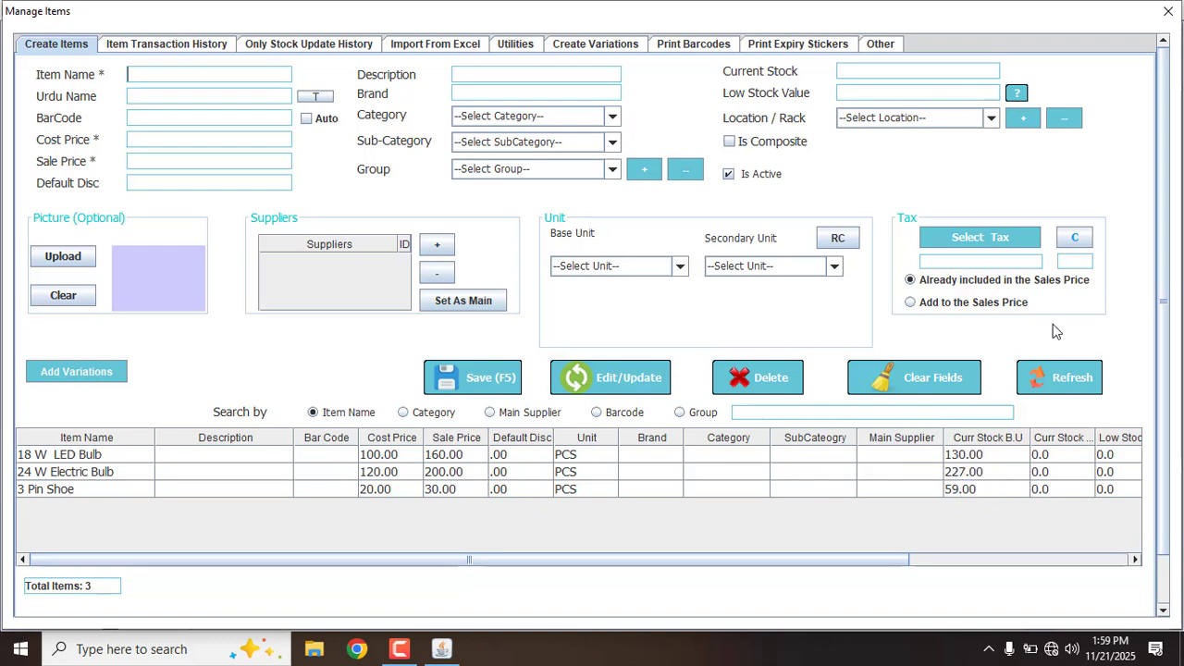
{"action": "left_click", "coordinate": [1167, 11]}
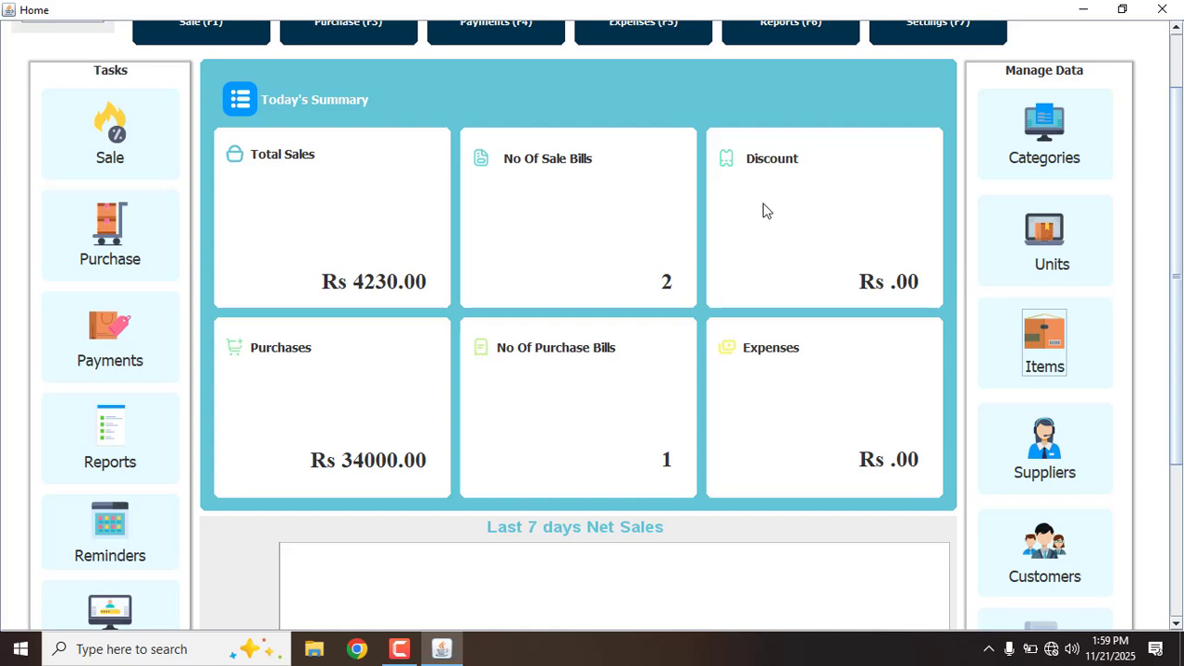
Create the expense heads Salary and Fuel in the Expenses form
{"action": "scroll", "coordinate": [1177, 397], "scroll_direction": "down", "scroll_amount": 2}
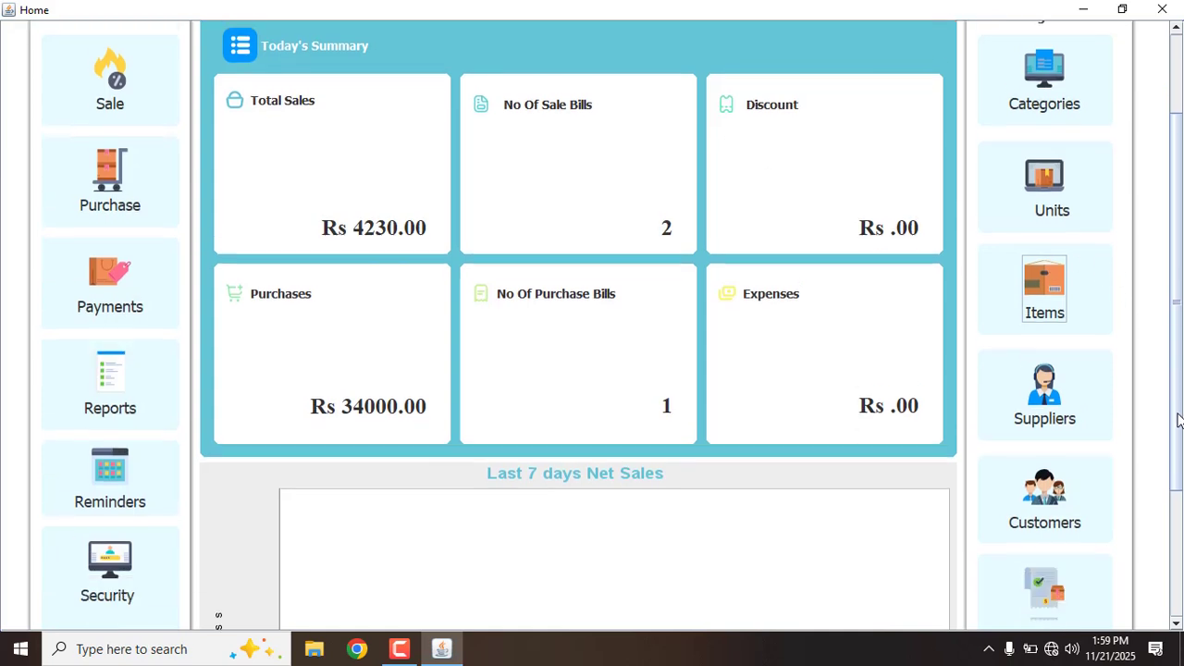
{"action": "left_click", "coordinate": [1070, 571]}
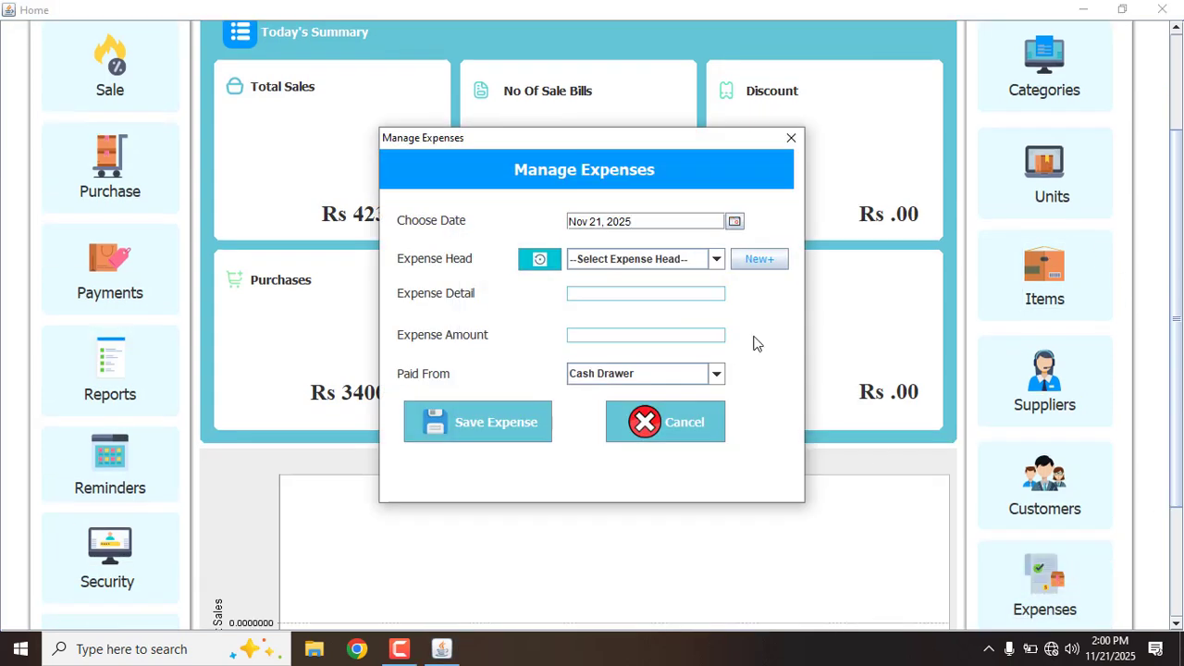
{"action": "left_click", "coordinate": [766, 265]}
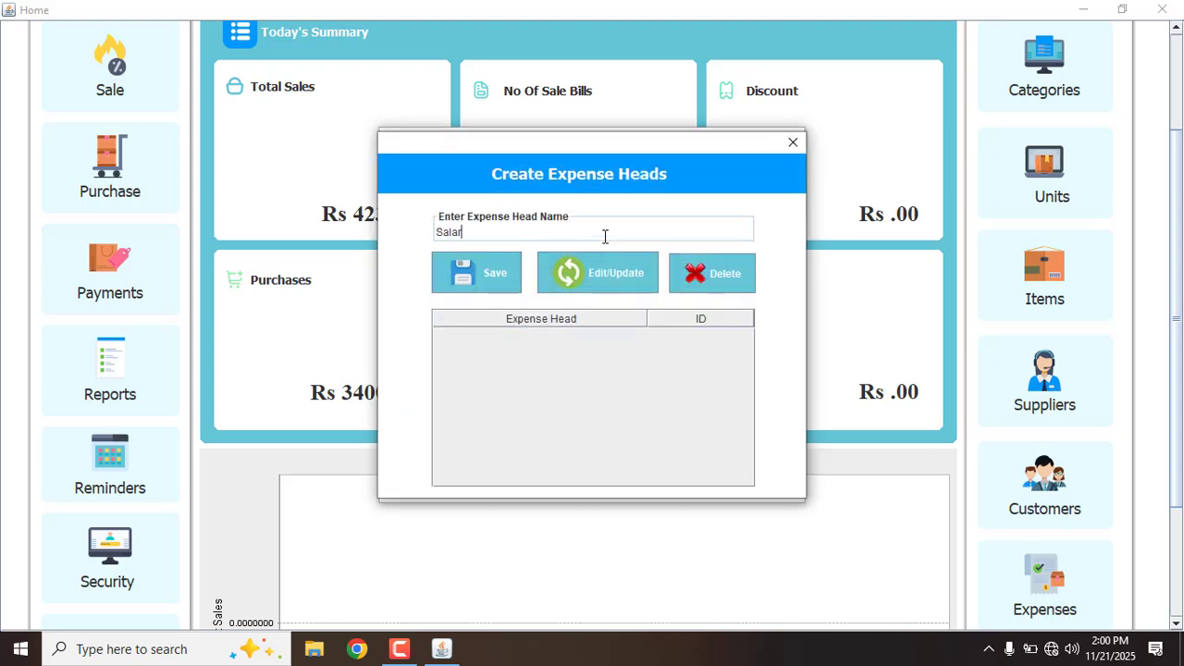
{"action": "type", "text": "Salary"}
{"action": "left_click", "coordinate": [476, 285]}
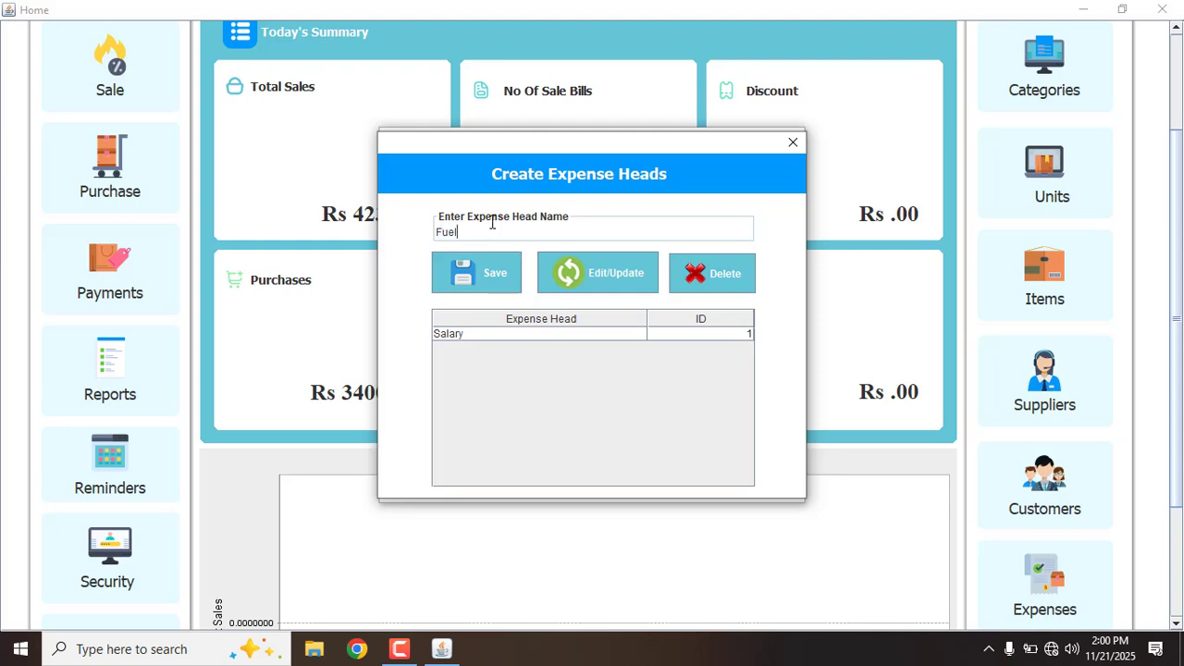
{"action": "left_click", "coordinate": [476, 273]}
{"action": "left_click", "coordinate": [792, 141]}
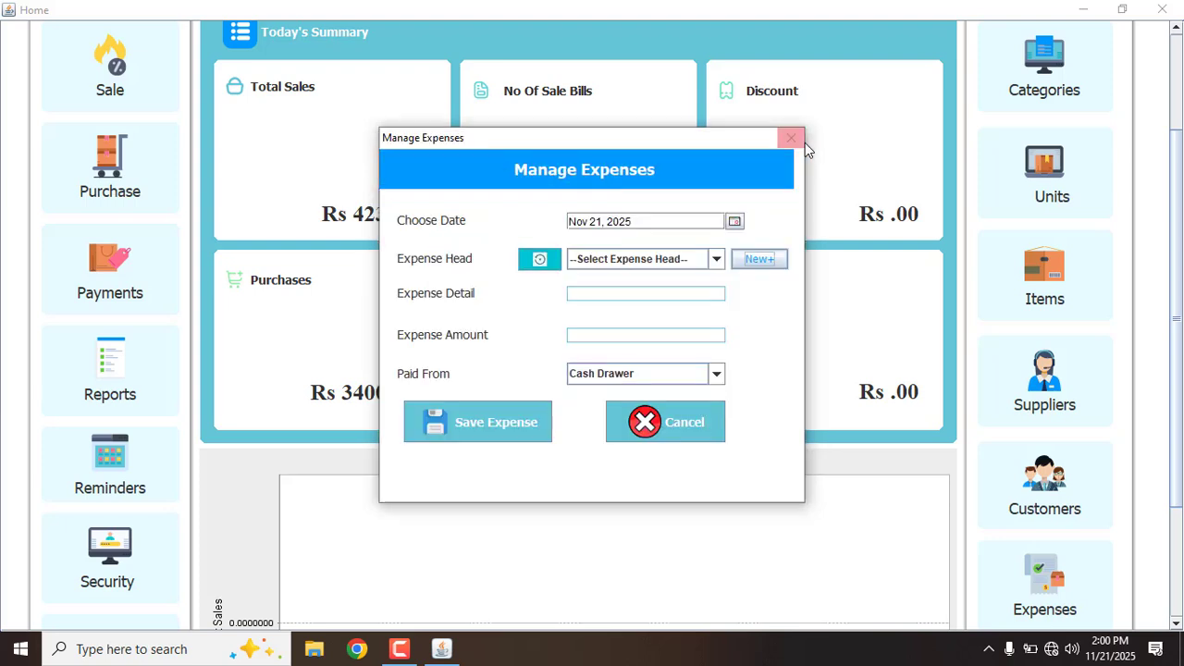
Save a Fuel expense of 400
{"action": "left_click", "coordinate": [637, 261]}
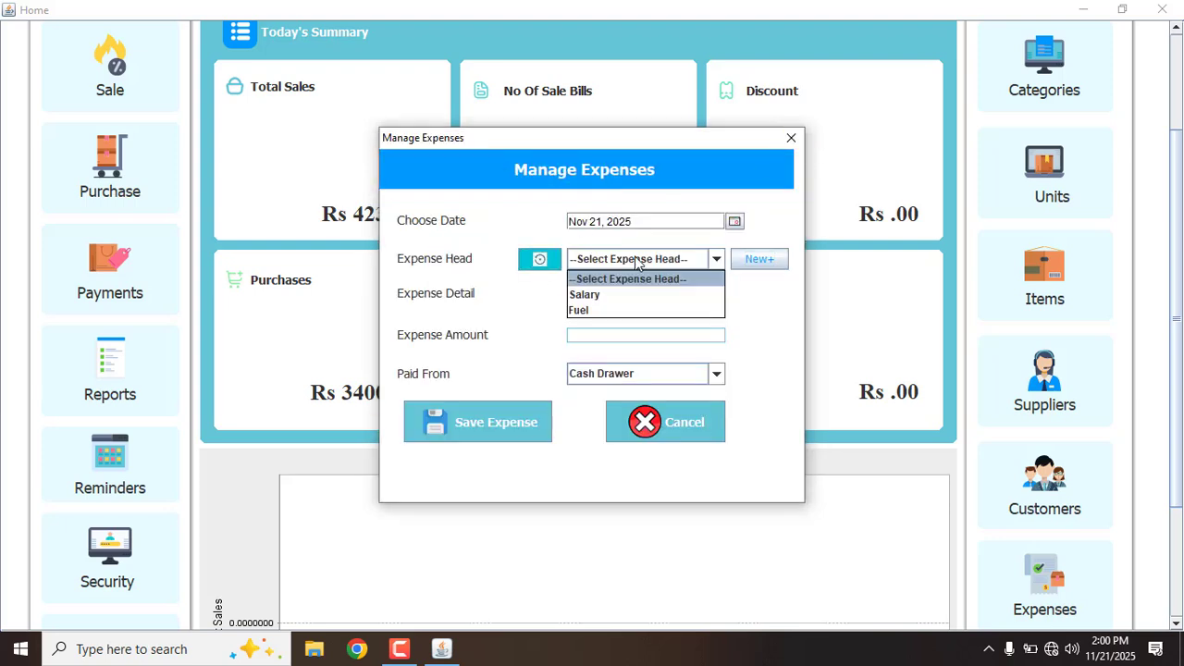
{"action": "left_click", "coordinate": [616, 294]}
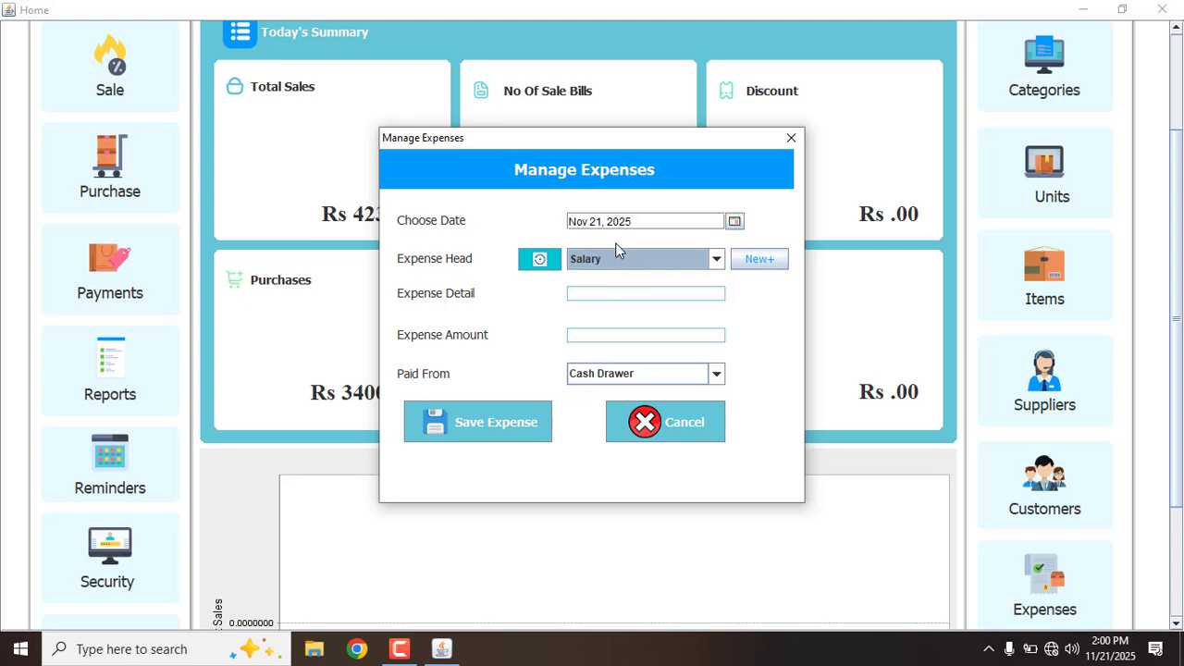
{"action": "left_click", "coordinate": [616, 251]}
{"action": "left_click", "coordinate": [599, 309]}
{"action": "left_click", "coordinate": [589, 337]}
{"action": "type", "text": "4"}
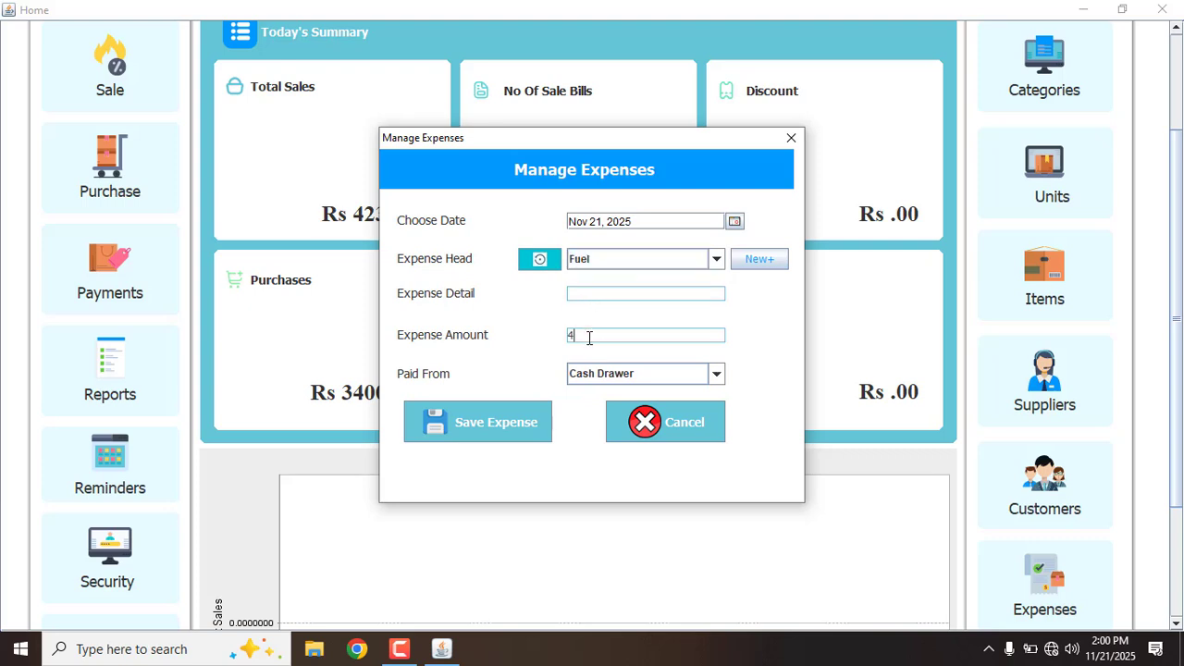
{"action": "type", "text": "00"}
{"action": "left_click", "coordinate": [520, 426]}
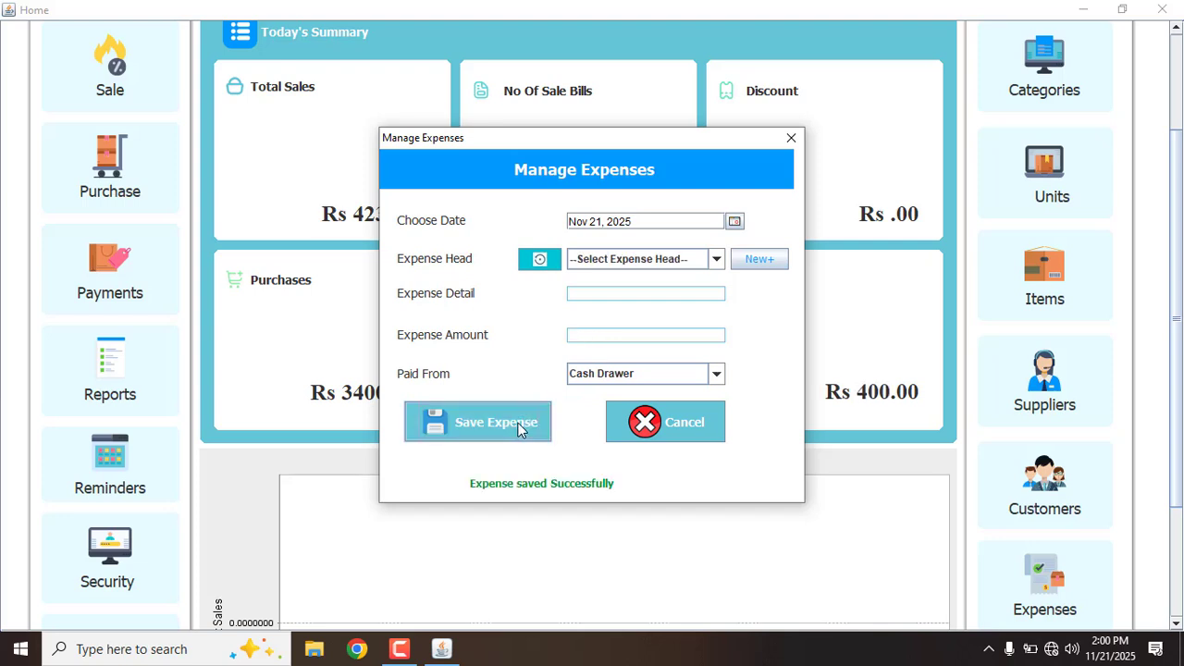
Save a Salary expense of 40000 and close the expense form
{"action": "left_click", "coordinate": [620, 261]}
{"action": "left_click", "coordinate": [597, 293]}
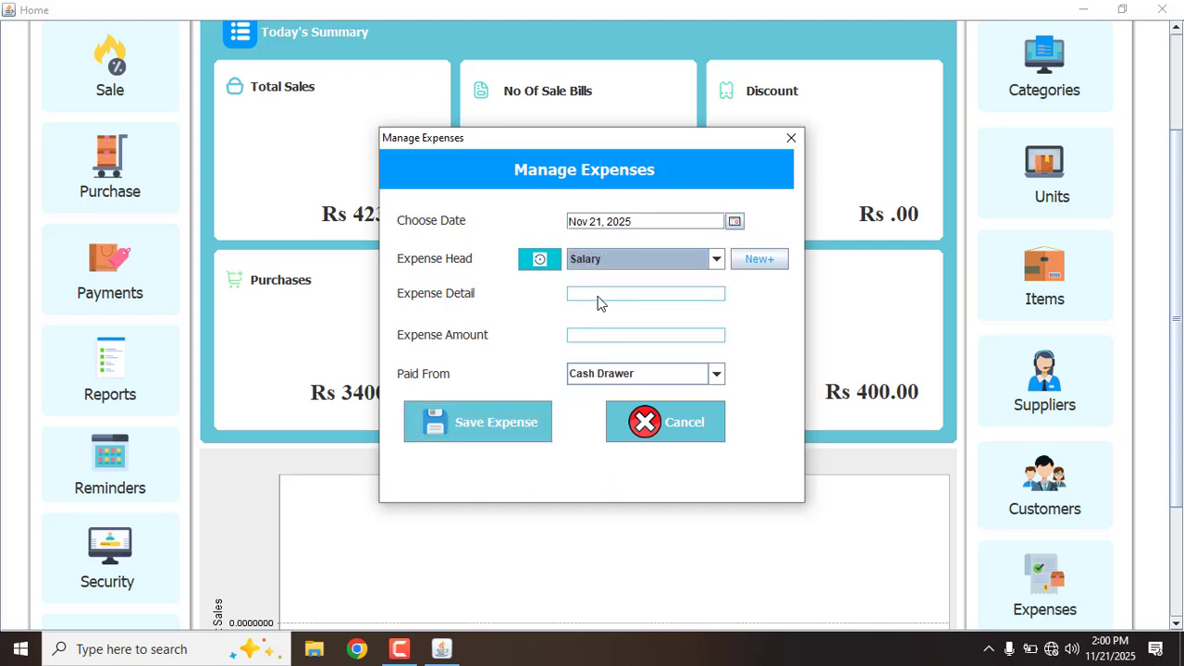
{"action": "left_click", "coordinate": [598, 296]}
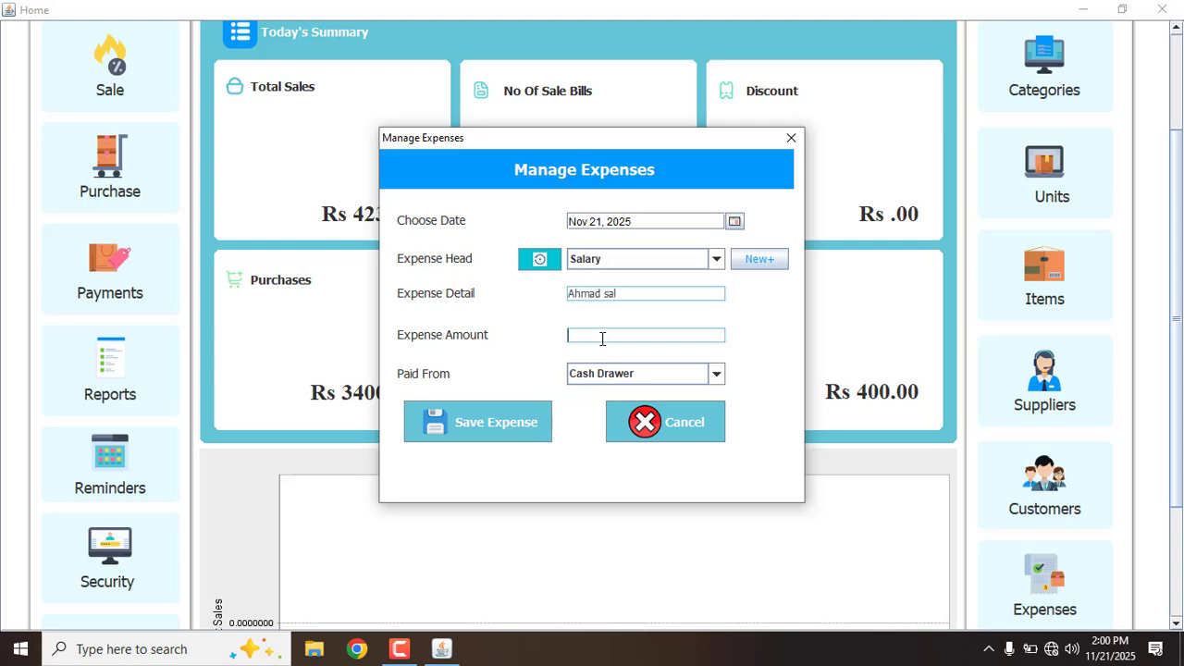
{"action": "type", "text": "40000"}
{"action": "left_click", "coordinate": [502, 428]}
{"action": "left_click", "coordinate": [790, 140]}
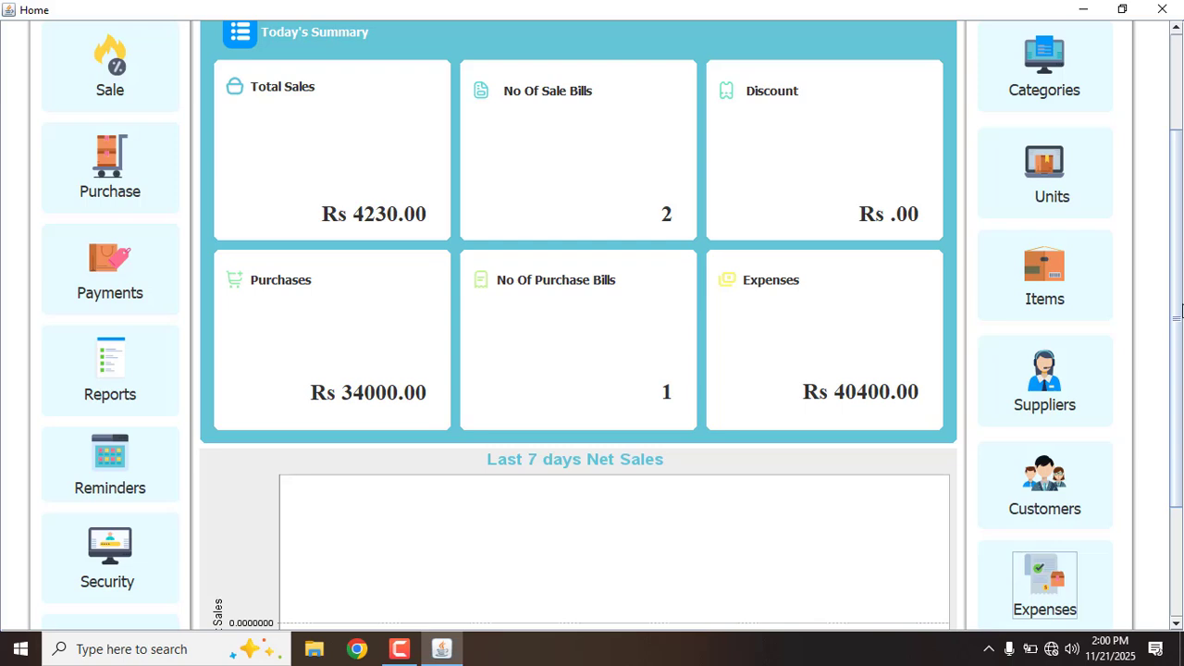
View today's expenses in the Expenses Report from the business reports list
{"action": "scroll", "coordinate": [1176, 314], "scroll_direction": "up", "scroll_amount": 5}
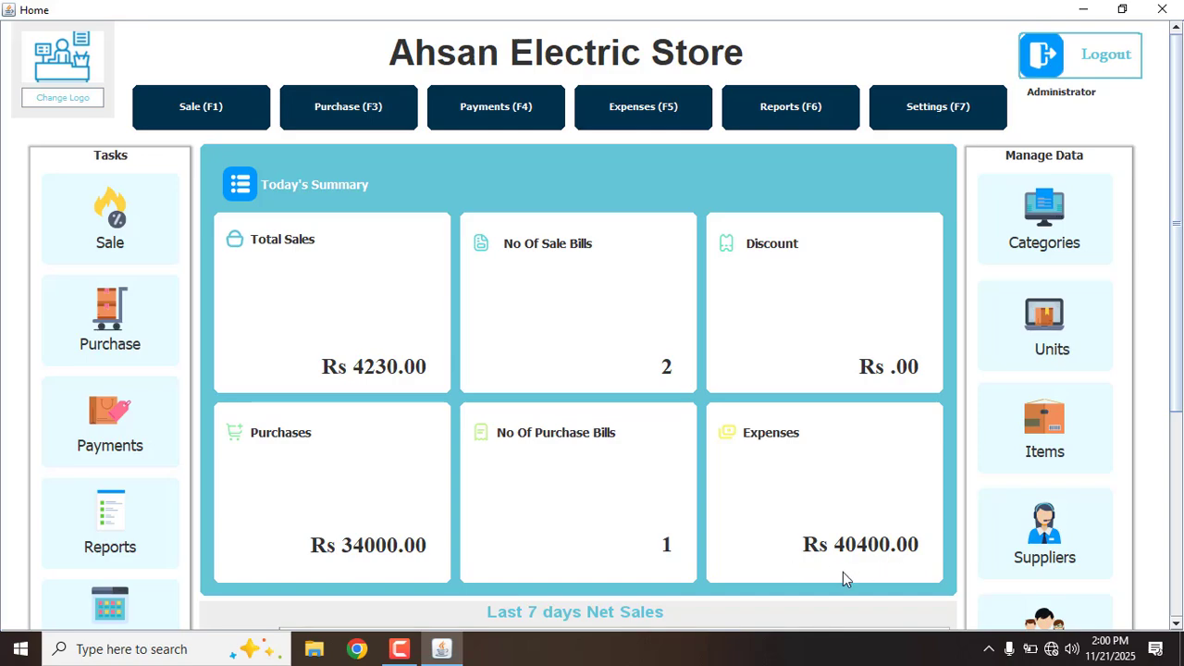
{"action": "left_click", "coordinate": [789, 97]}
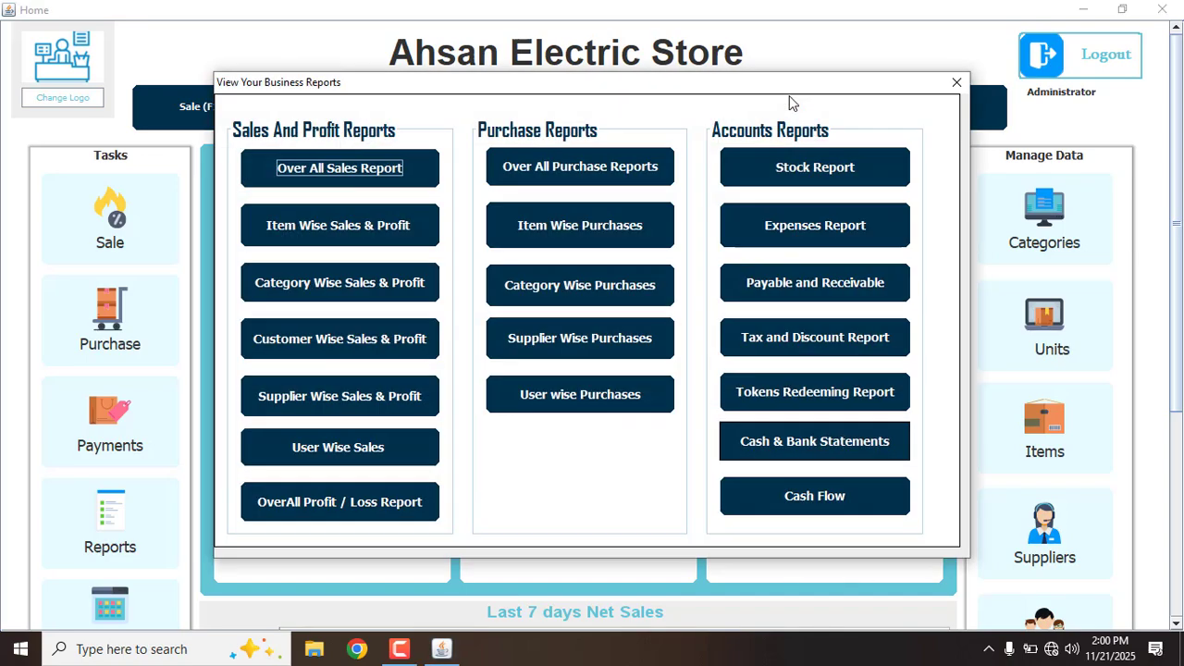
{"action": "left_click", "coordinate": [766, 228]}
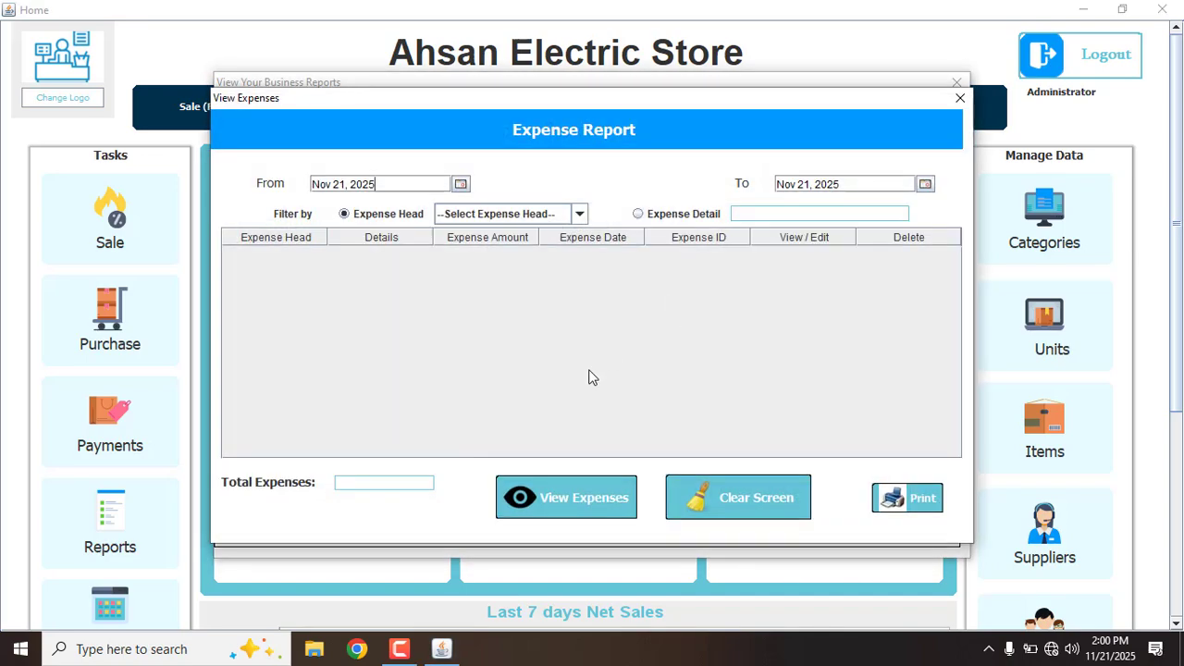
{"action": "left_click", "coordinate": [568, 499]}
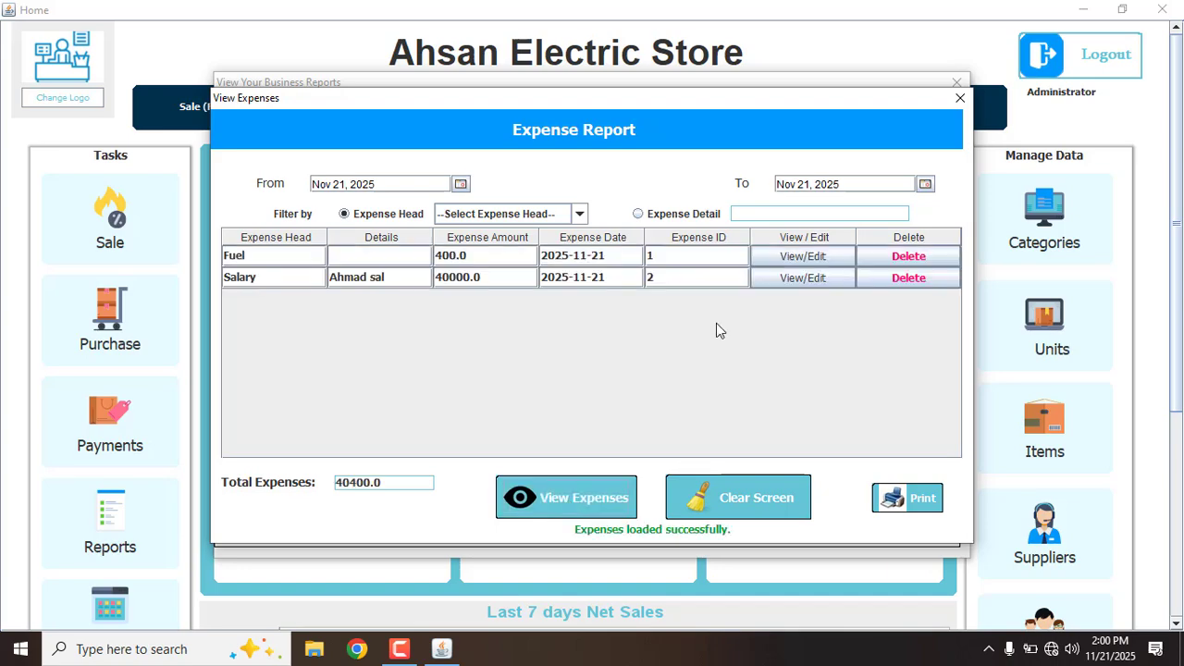
{"action": "left_click", "coordinate": [959, 99]}
Check the stock report and today's overall profit/loss, showing a 38750.00 net loss
{"action": "left_click", "coordinate": [880, 179]}
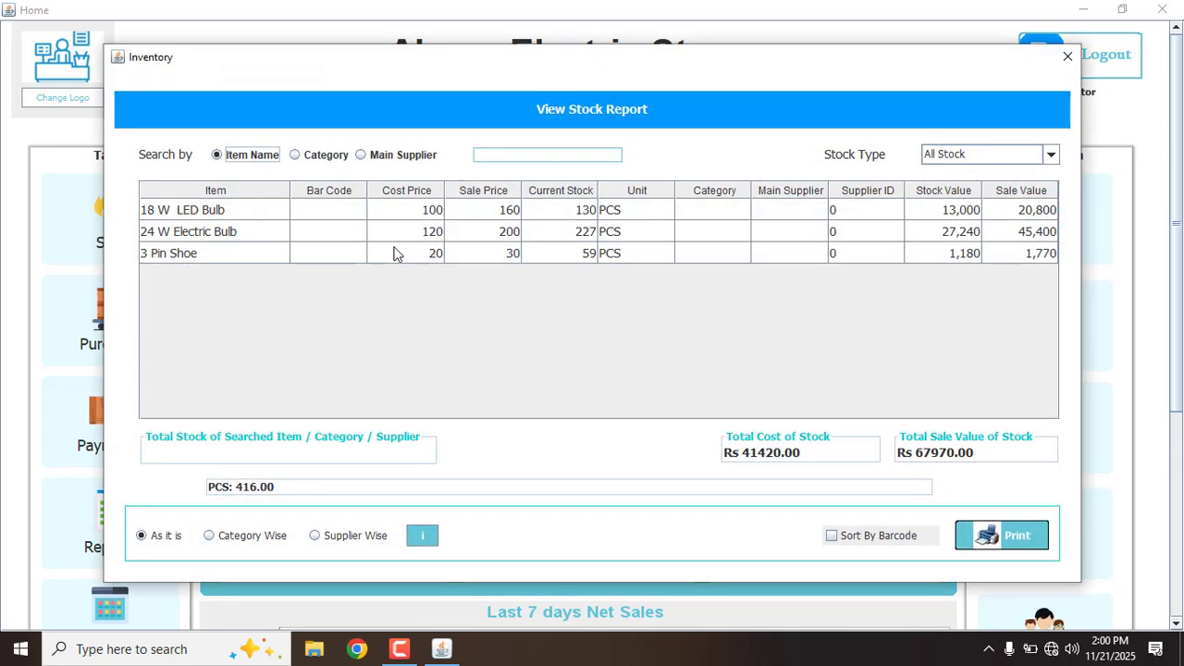
{"action": "left_click", "coordinate": [1067, 57]}
{"action": "left_click", "coordinate": [412, 501]}
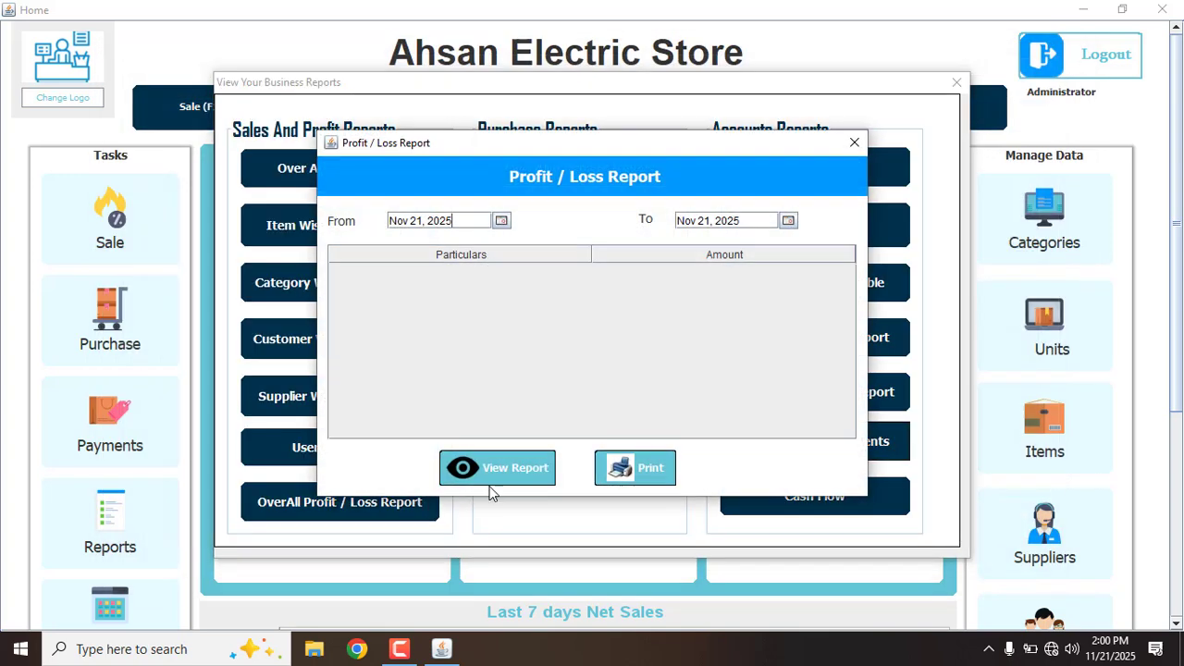
{"action": "left_click", "coordinate": [490, 479]}
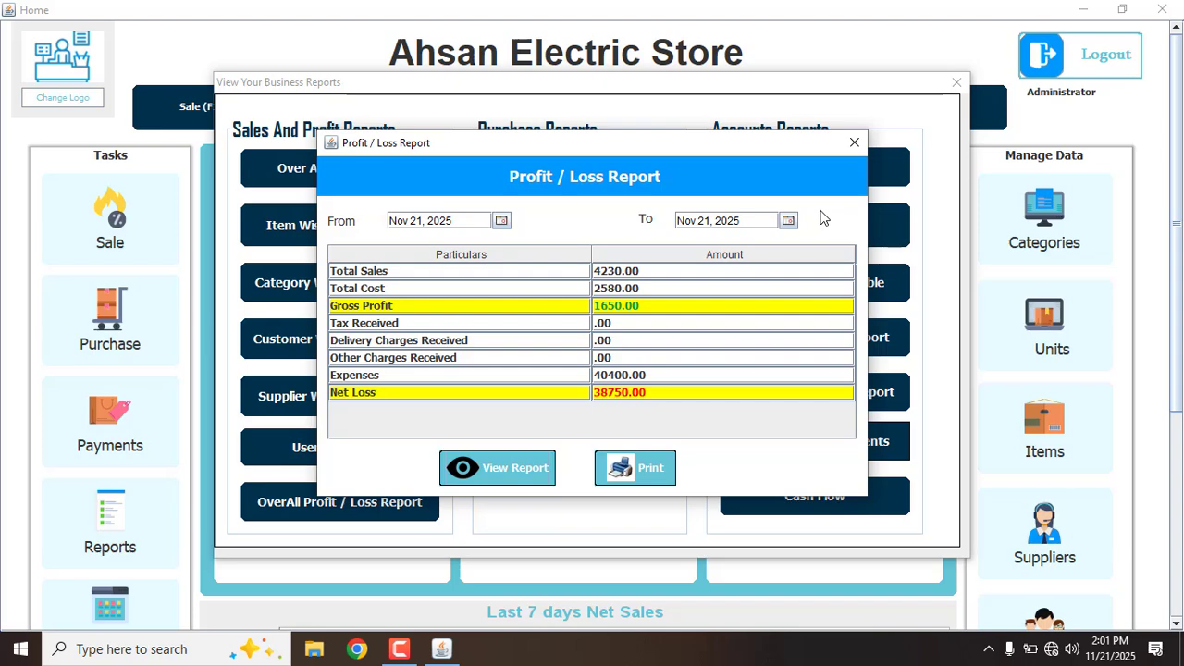
{"action": "left_click", "coordinate": [853, 143]}
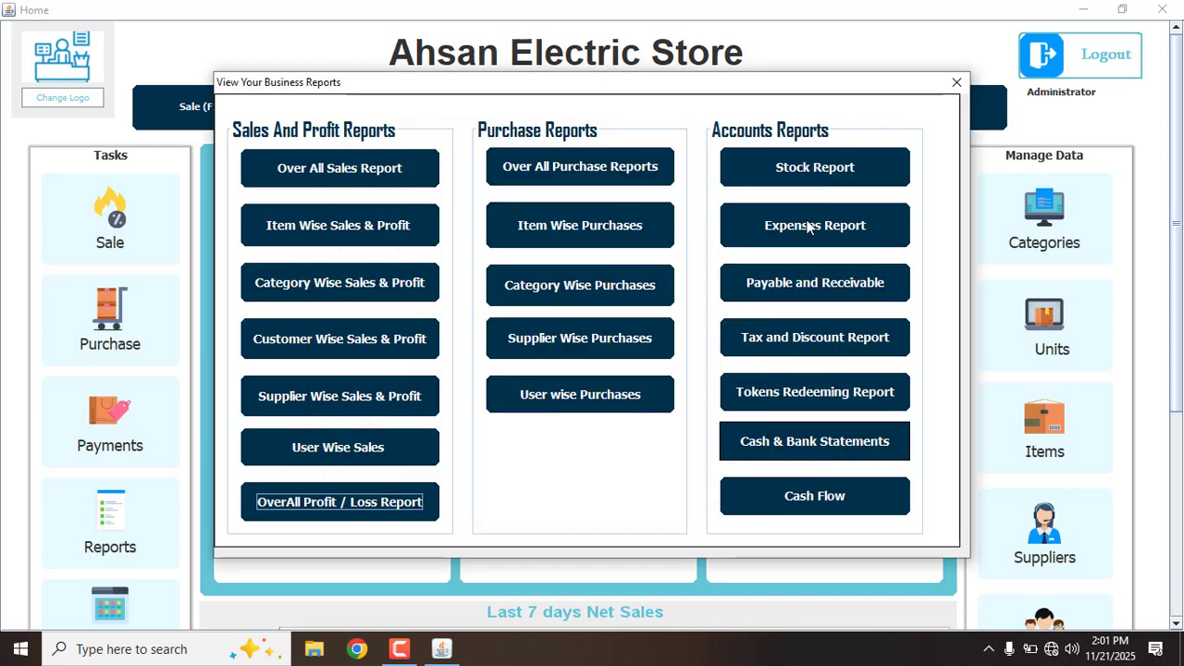
Check payables and receivables (customers owe Rs 71300.00, ABC TRaders owed Rs 46000.00), then close reports
{"action": "left_click", "coordinate": [785, 287]}
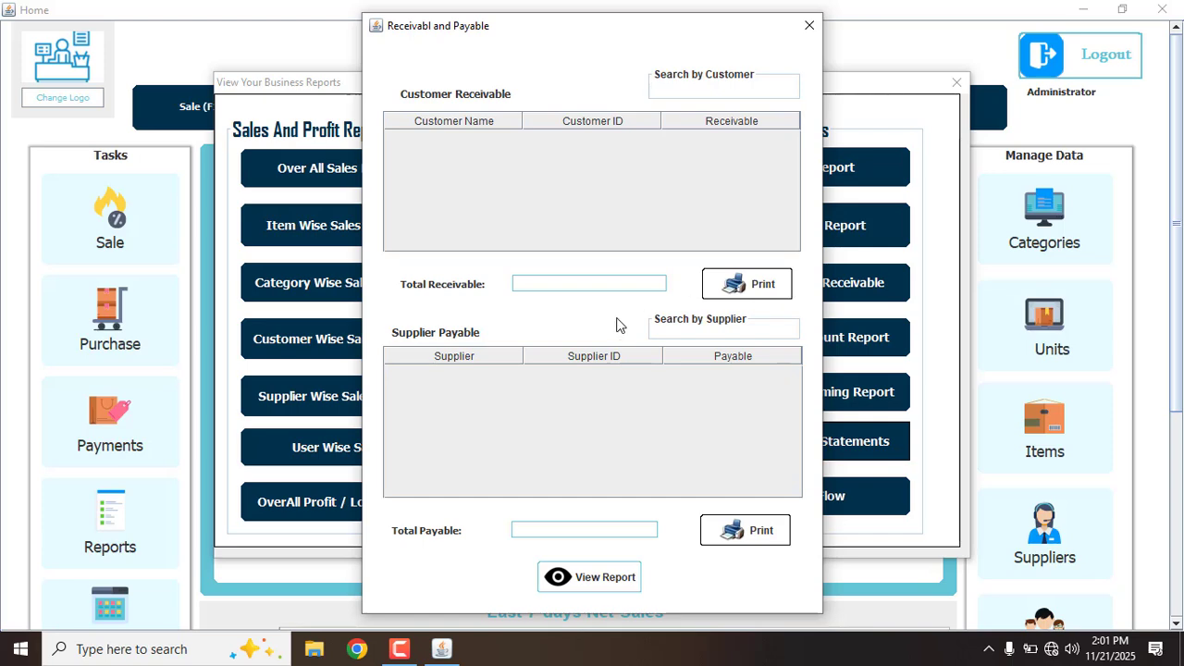
{"action": "left_click", "coordinate": [557, 574]}
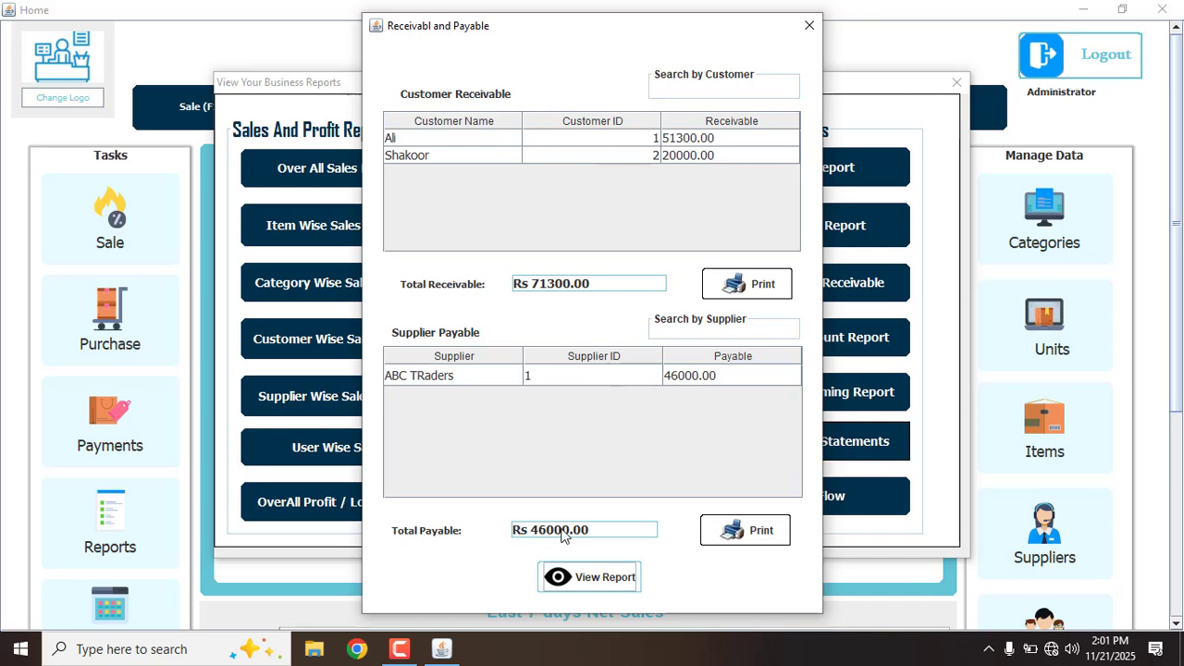
{"action": "left_click", "coordinate": [807, 27]}
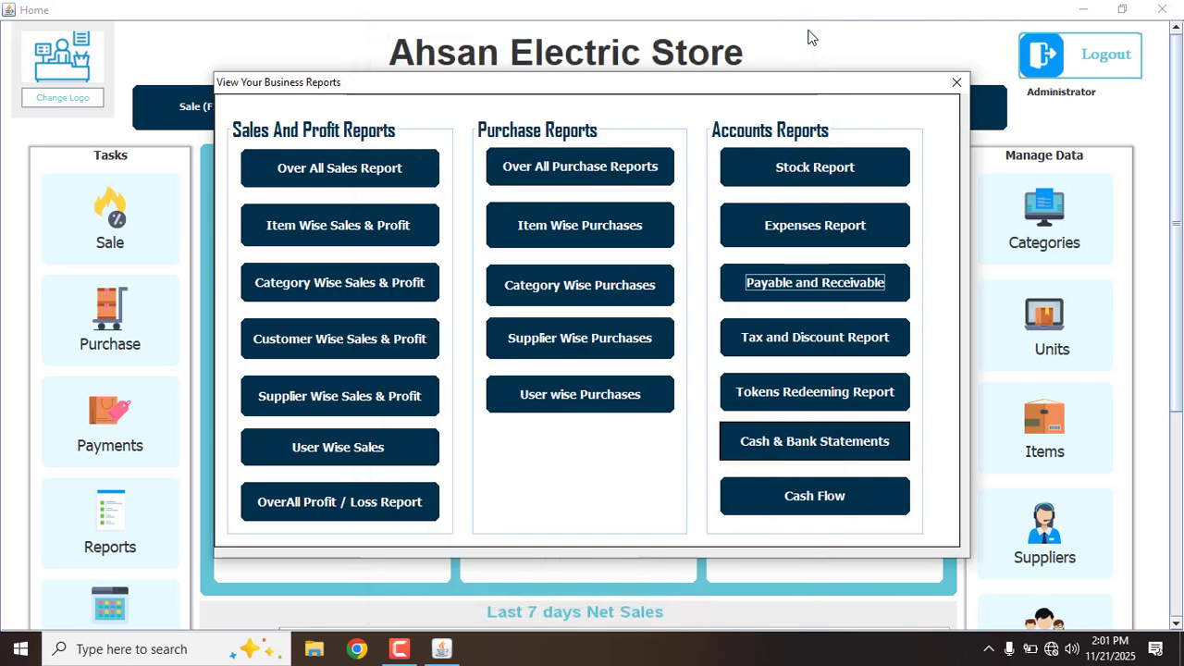
{"action": "left_click", "coordinate": [954, 77]}
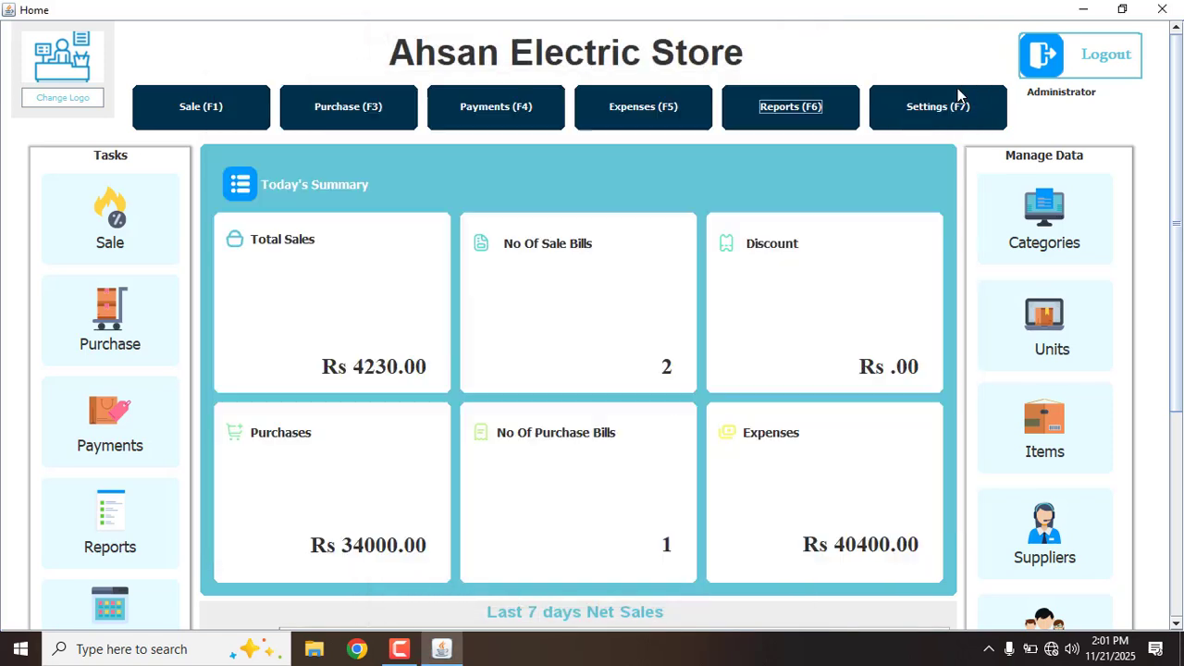